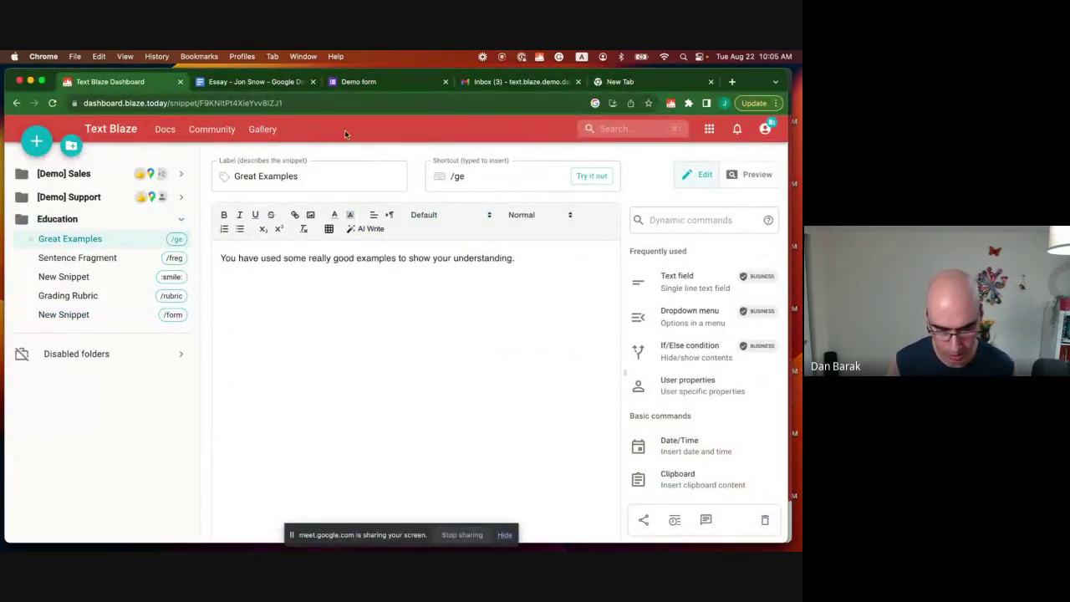
Step: In the Essay tab, comment on 'dolor ut lacinia elementum, purus' using the /good snippet
left_click(260, 82)
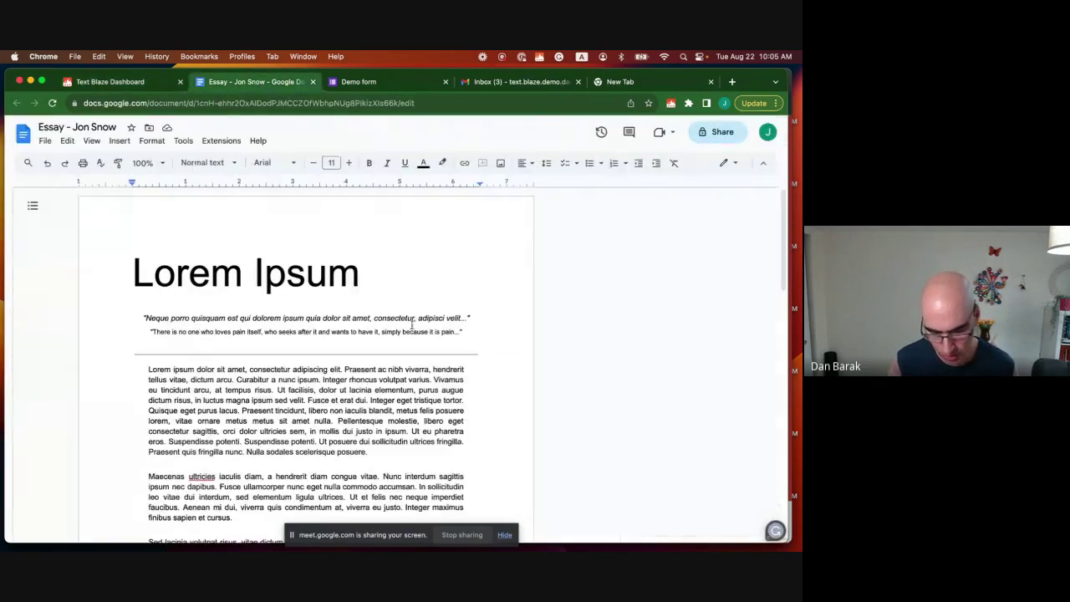
left_click_drag(315, 390, 436, 390)
left_click(531, 378)
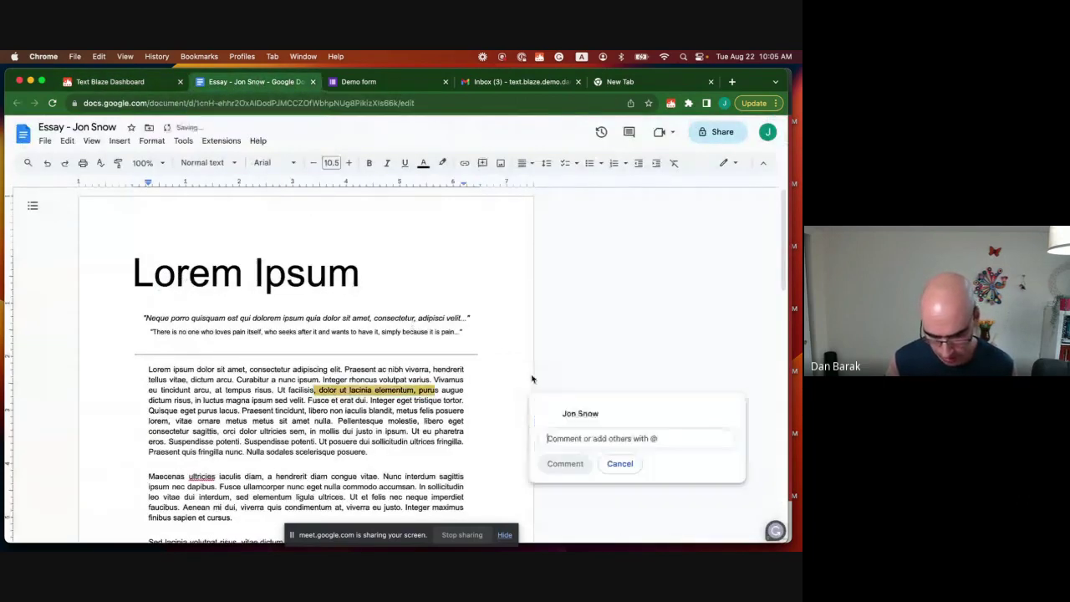
type("/good examples to show your understanding.")
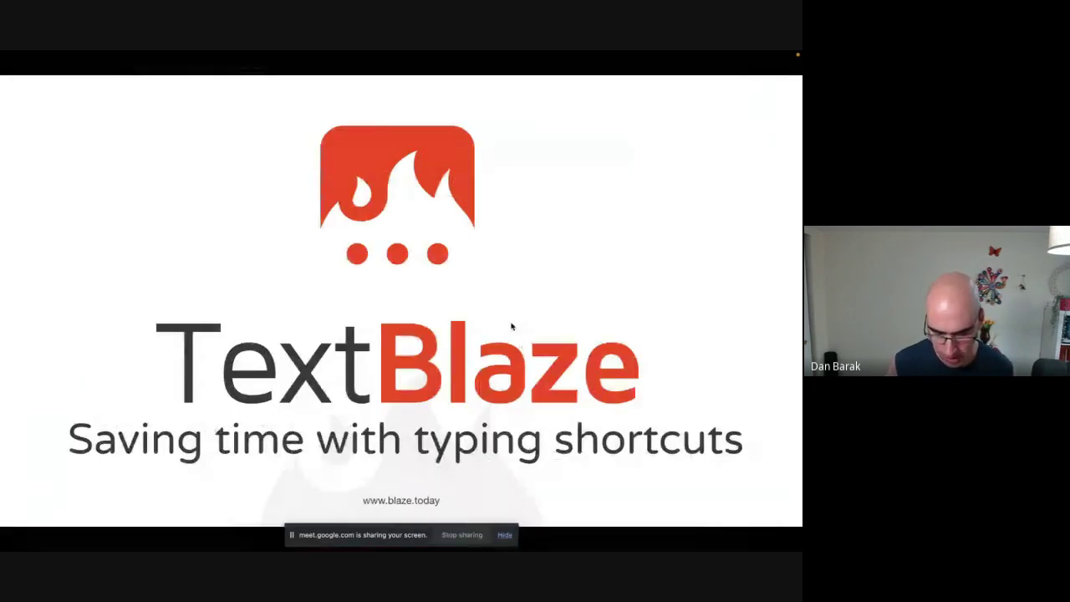
key("Right")
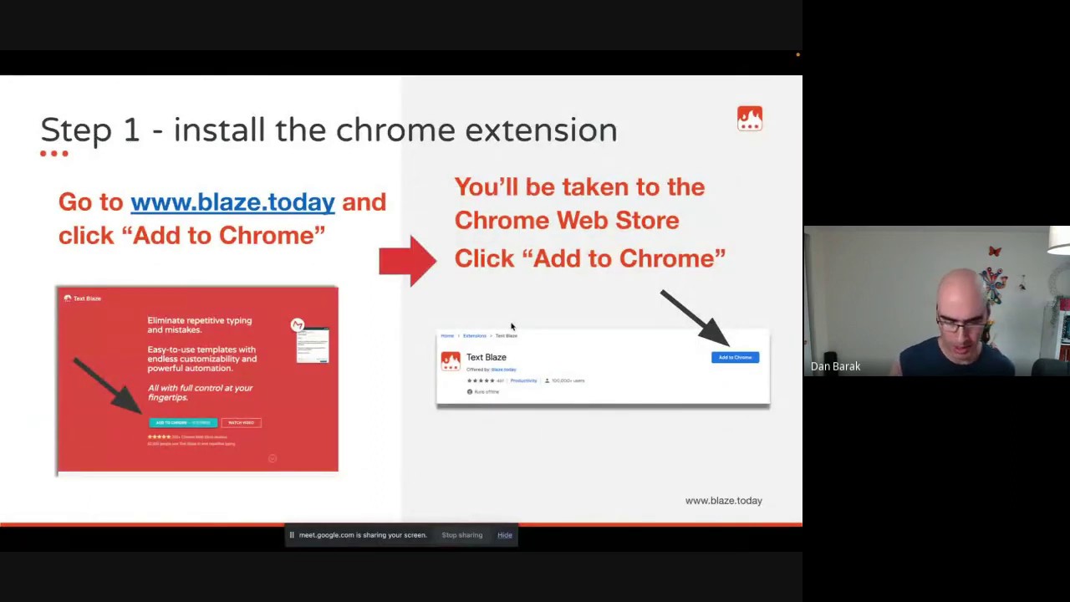
Step: Show blaze.today and the extension's Chrome Web Store page, then advance through slides Steps 1–3
key("super+Tab")
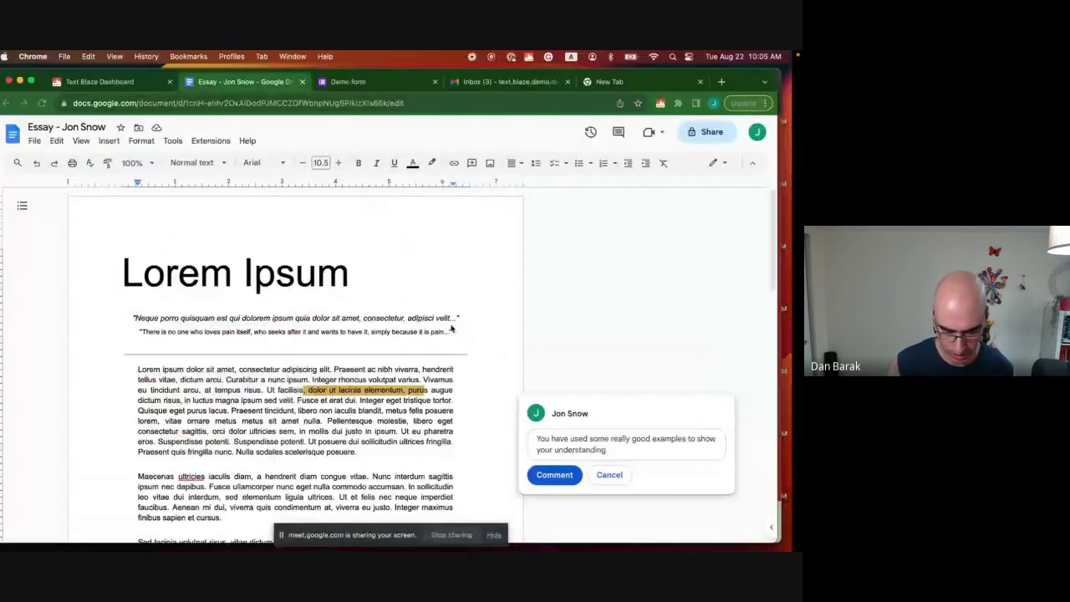
key("super+grave")
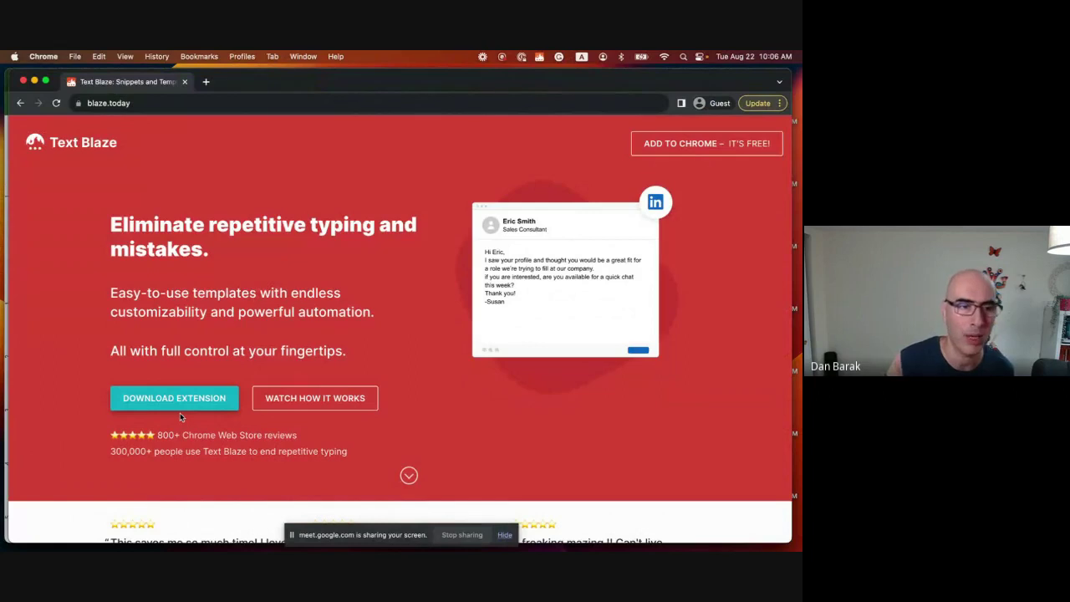
left_click(176, 405)
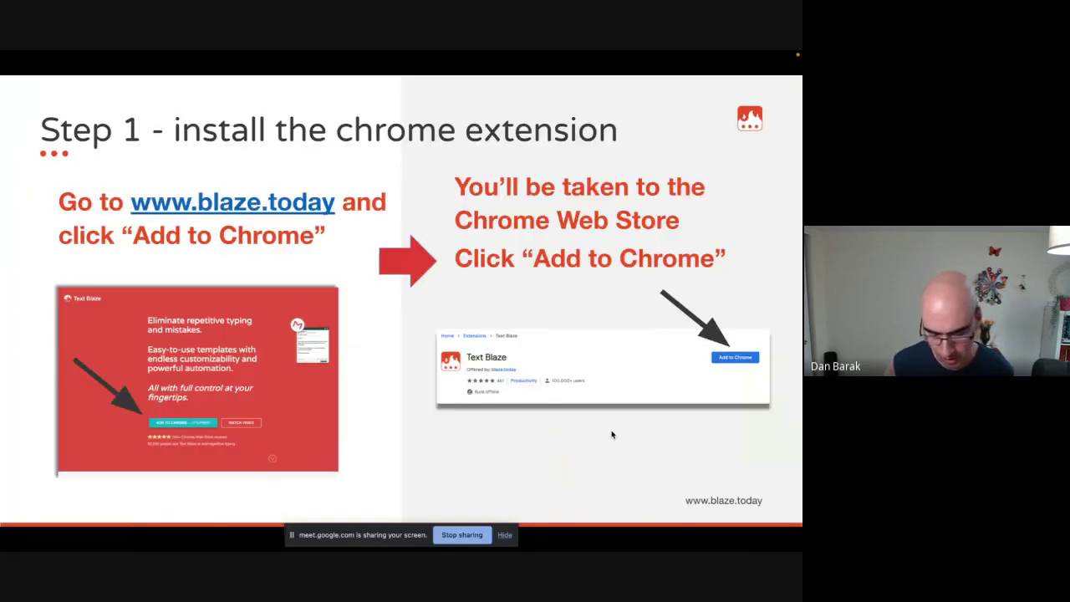
key("Right")
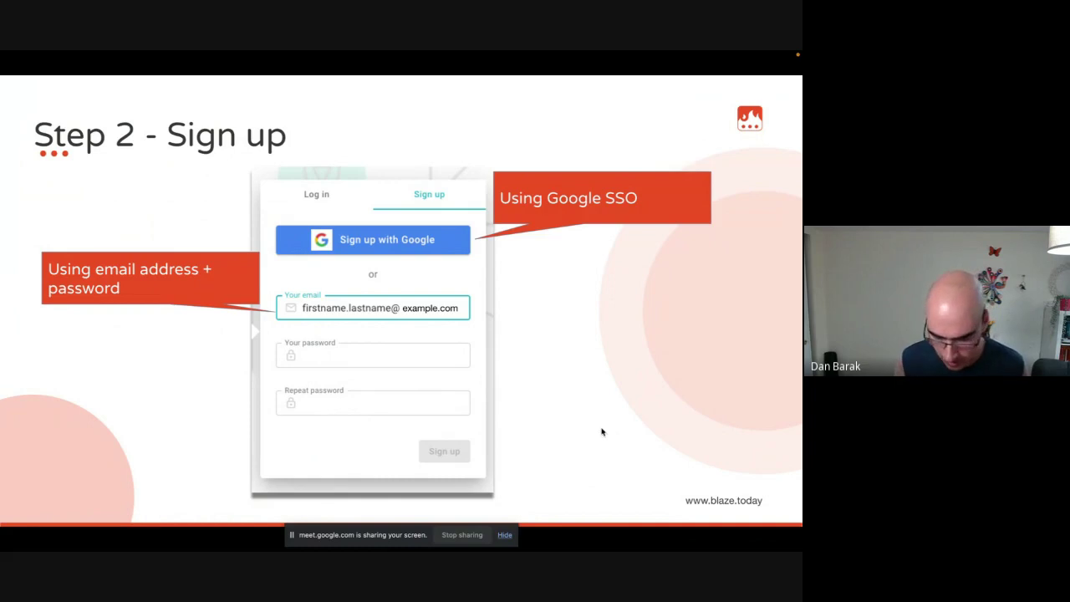
key("Right")
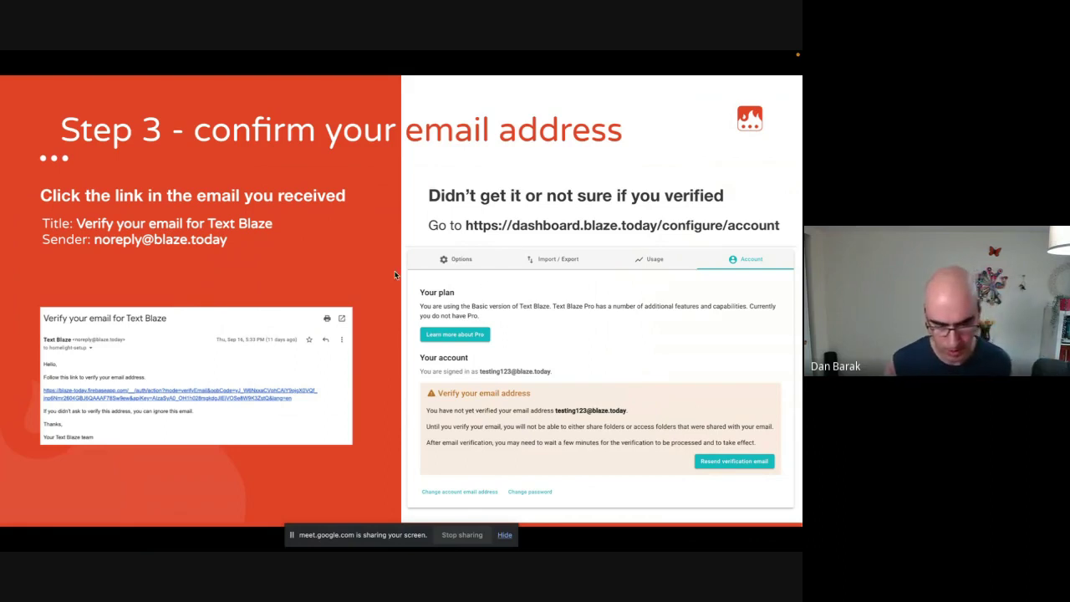
key("ctrl+Left")
Step: Open Manage your account in the Text Blaze dashboard and highlight the signed-in account's address
key("ctrl+Up")
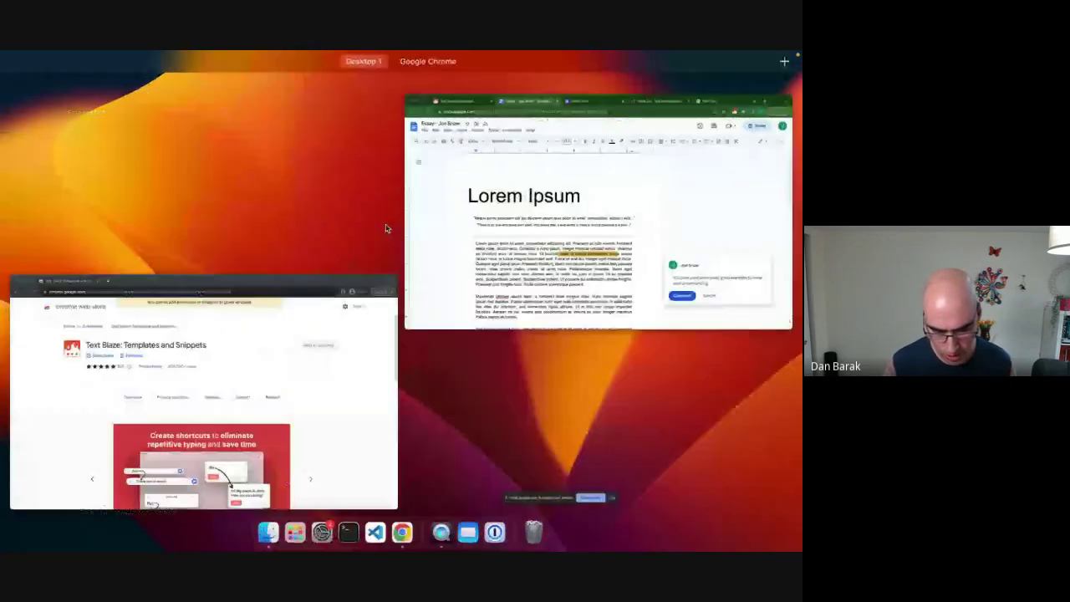
left_click(295, 302)
key("ctrl+Up")
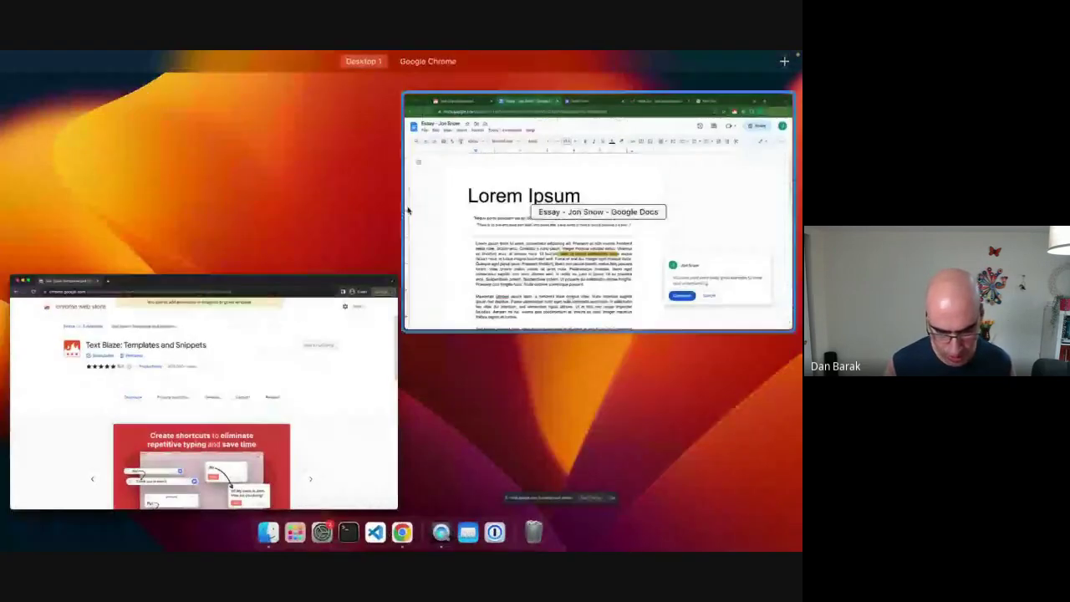
left_click(407, 210)
left_click(106, 82)
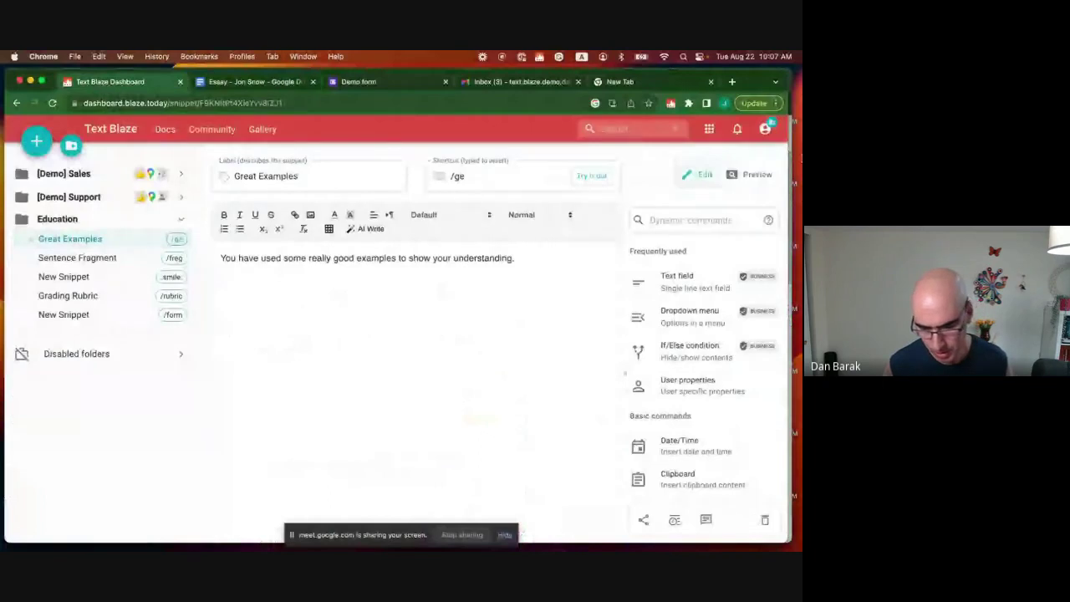
left_click(765, 130)
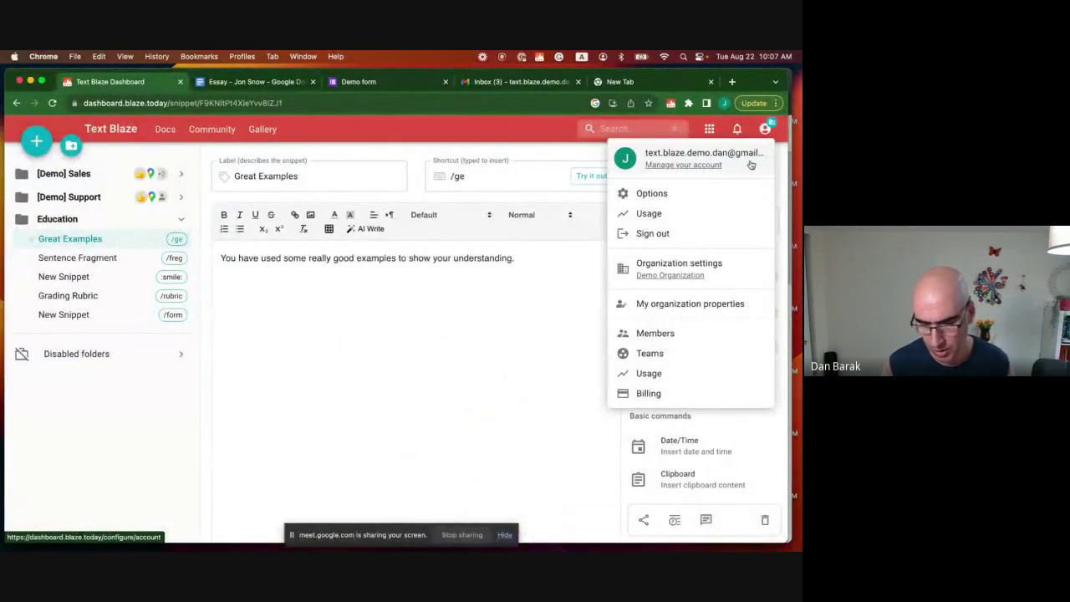
left_click(751, 165)
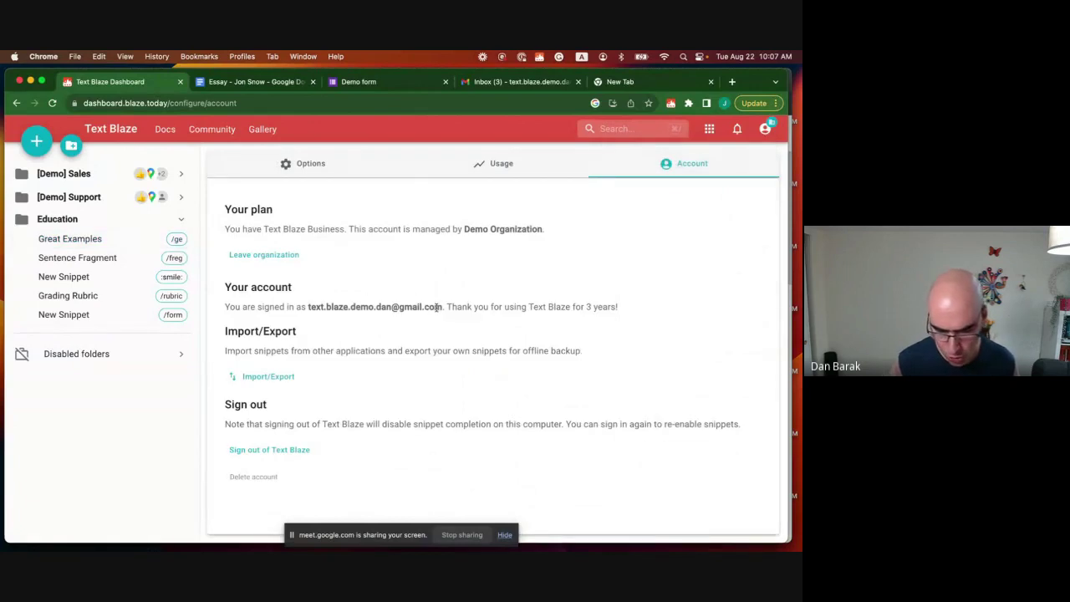
left_click_drag(443, 307, 306, 306)
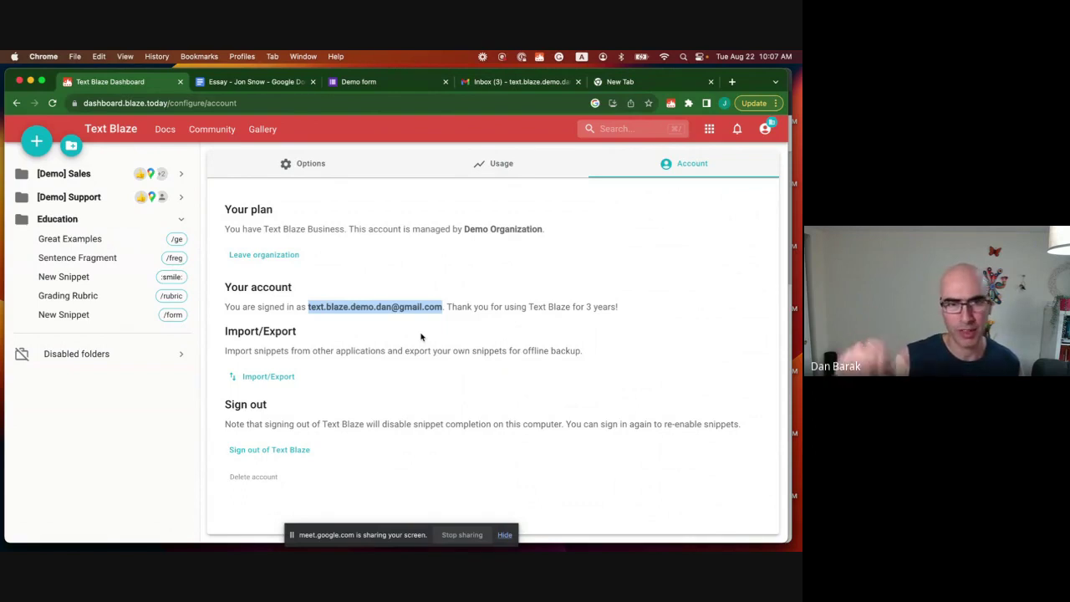
key("ctrl+Right")
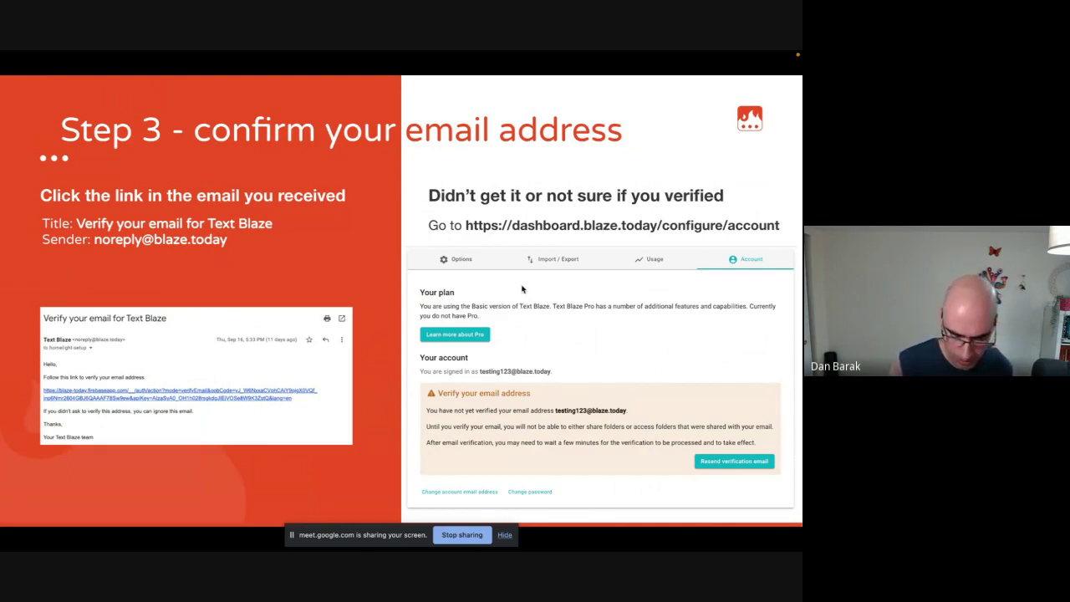
Step: Unpin Text Blaze from Chrome's Extensions menu to demonstrate pinning
key("Left")
key("Left")
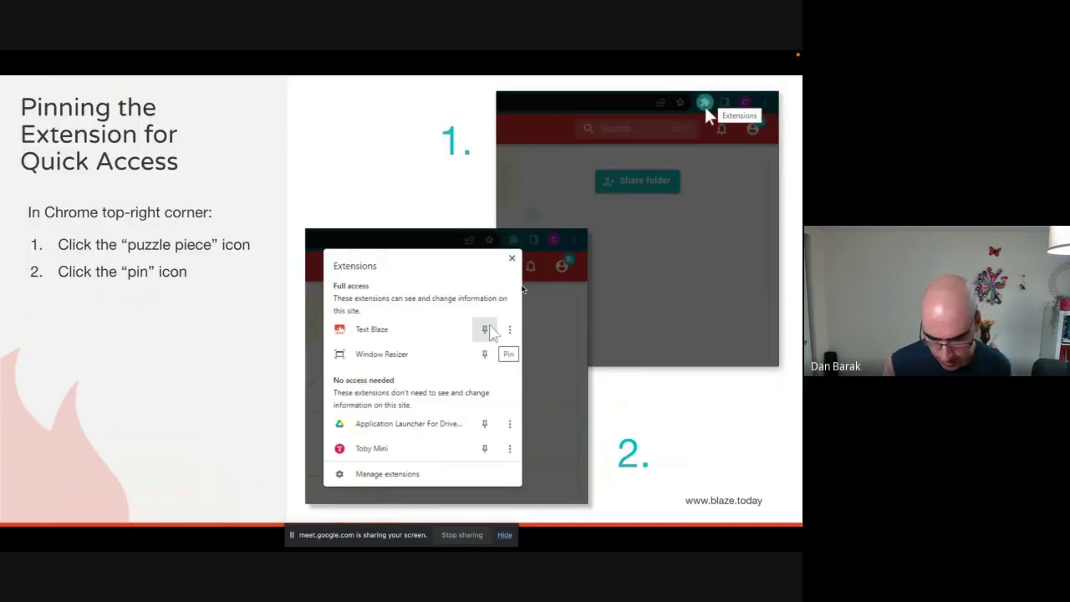
key("Right")
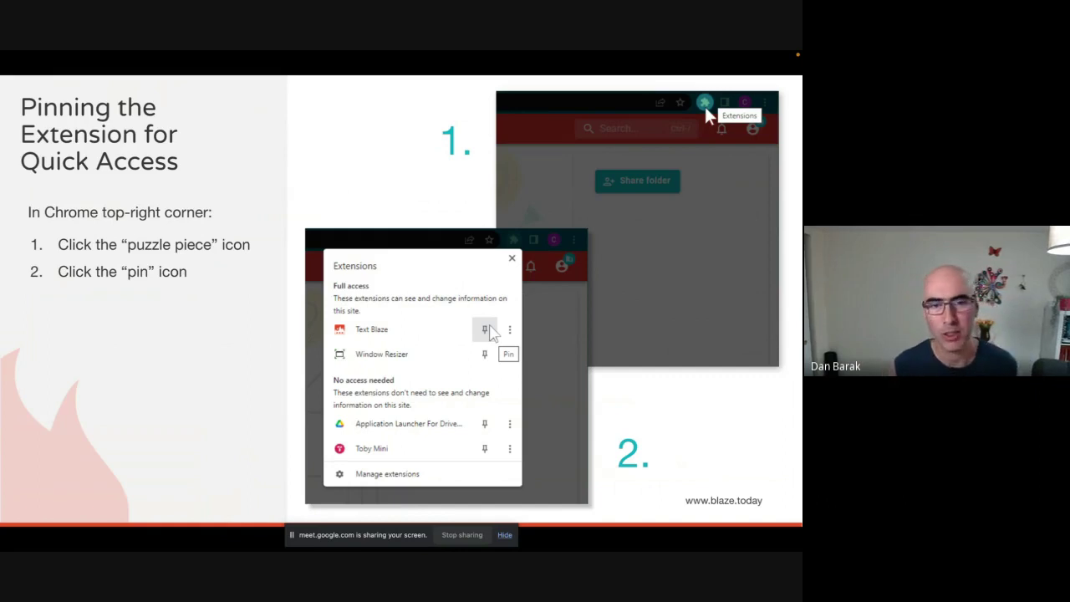
key("ctrl+Left")
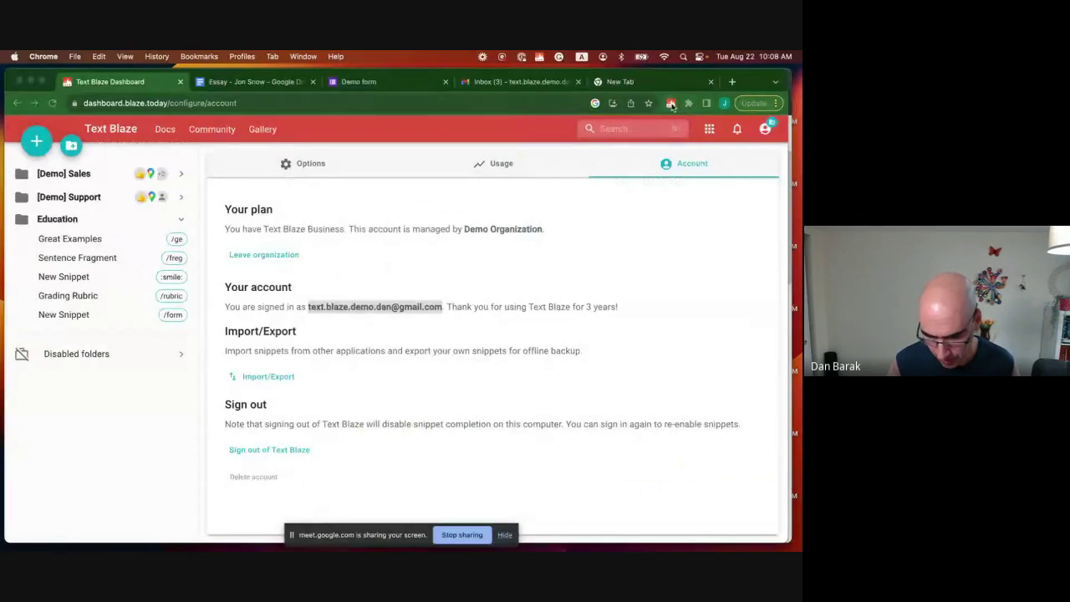
left_click(689, 103)
left_click(667, 181)
left_click(611, 281)
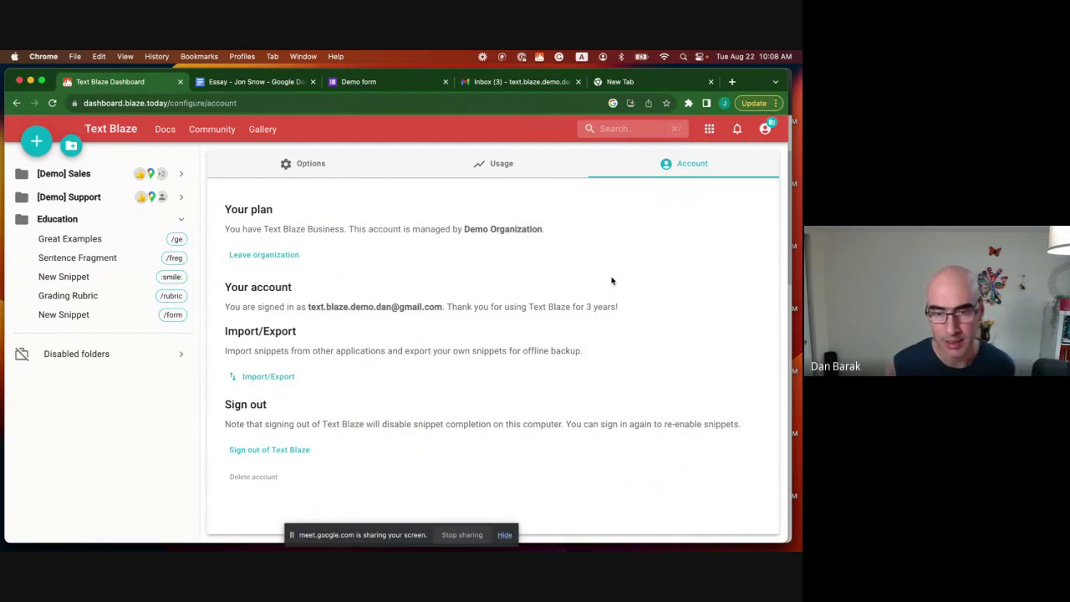
Step: Pin Text Blaze to the Chrome toolbar and show its quick snippet list
left_click(689, 103)
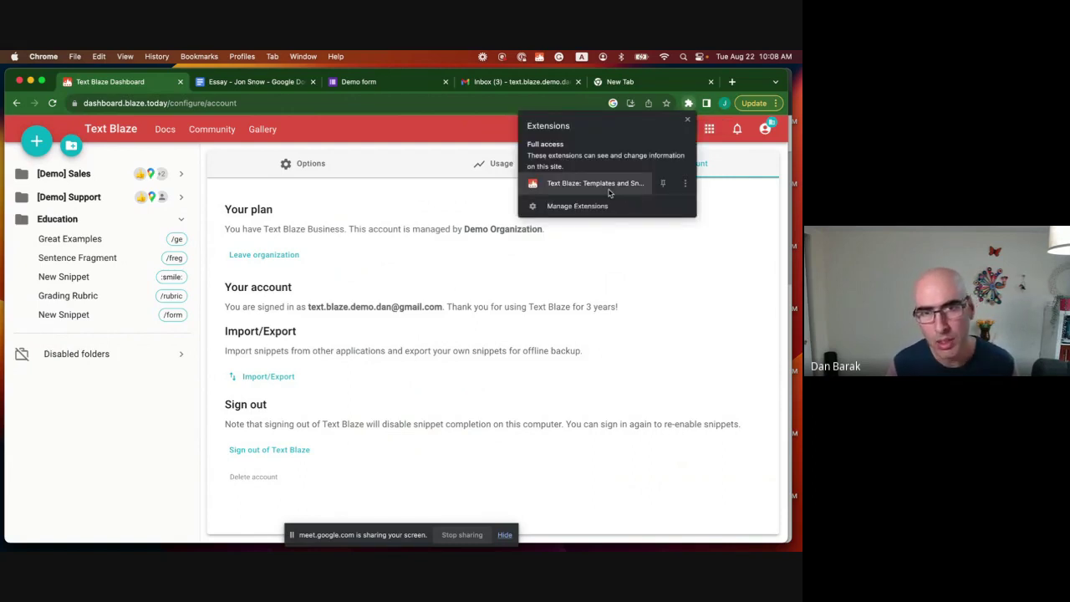
left_click(660, 183)
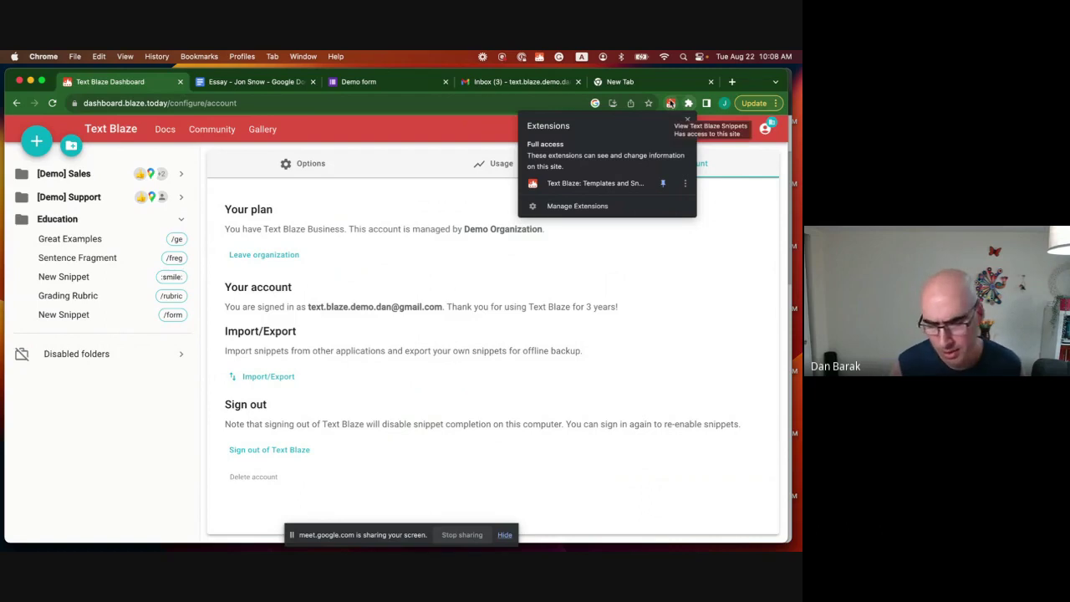
left_click(670, 104)
left_click(670, 104)
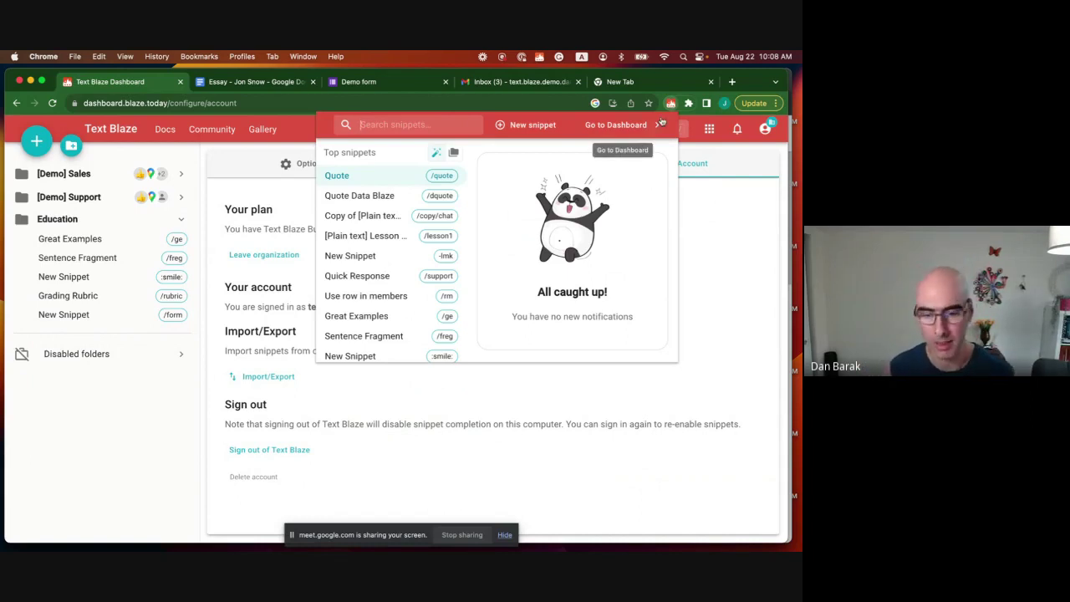
left_click(682, 407)
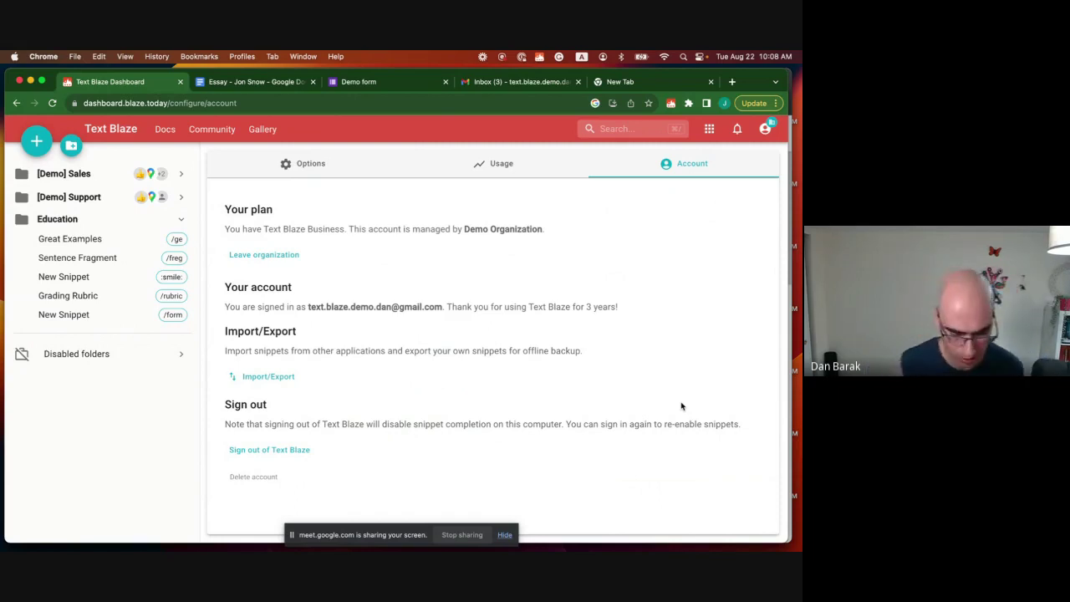
Step: Create a new Education snippet labelled 'Let me know' with shortcut /lmk
left_click(75, 219)
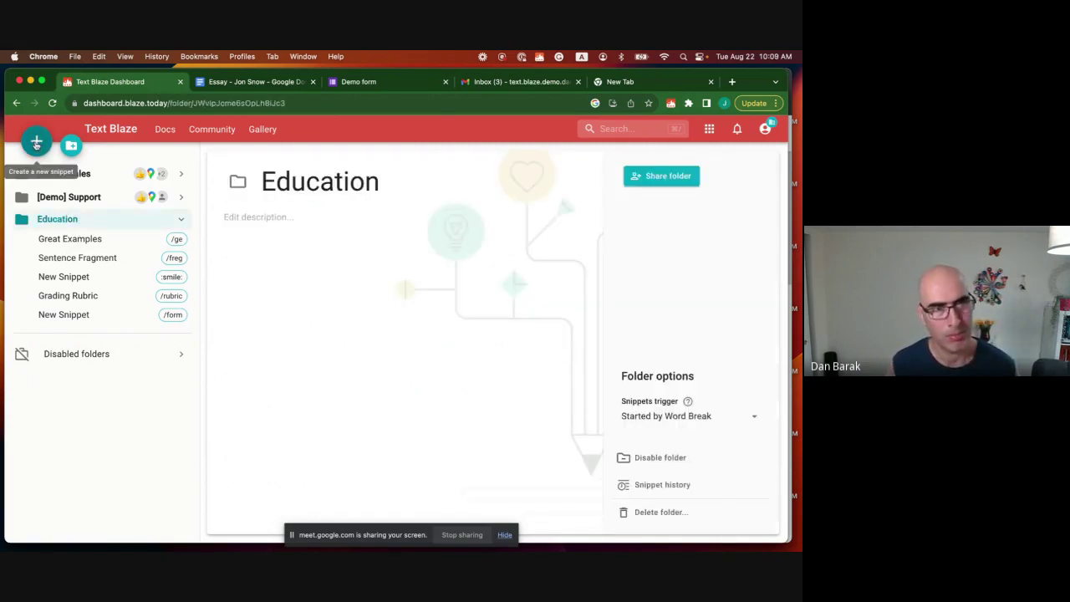
left_click(36, 144)
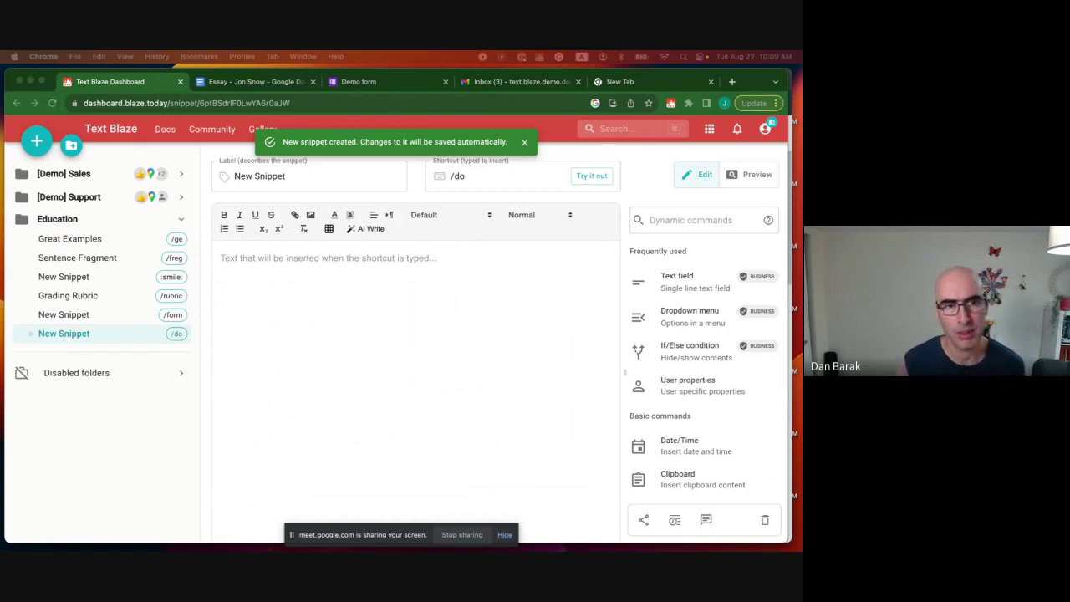
left_click(309, 173)
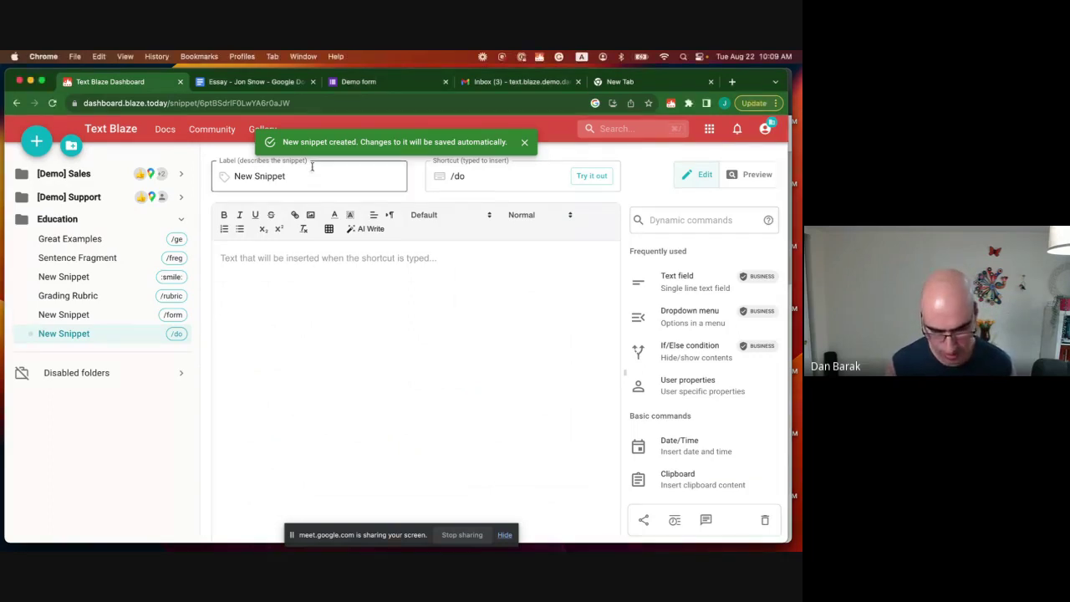
left_click_drag(298, 174, 211, 177)
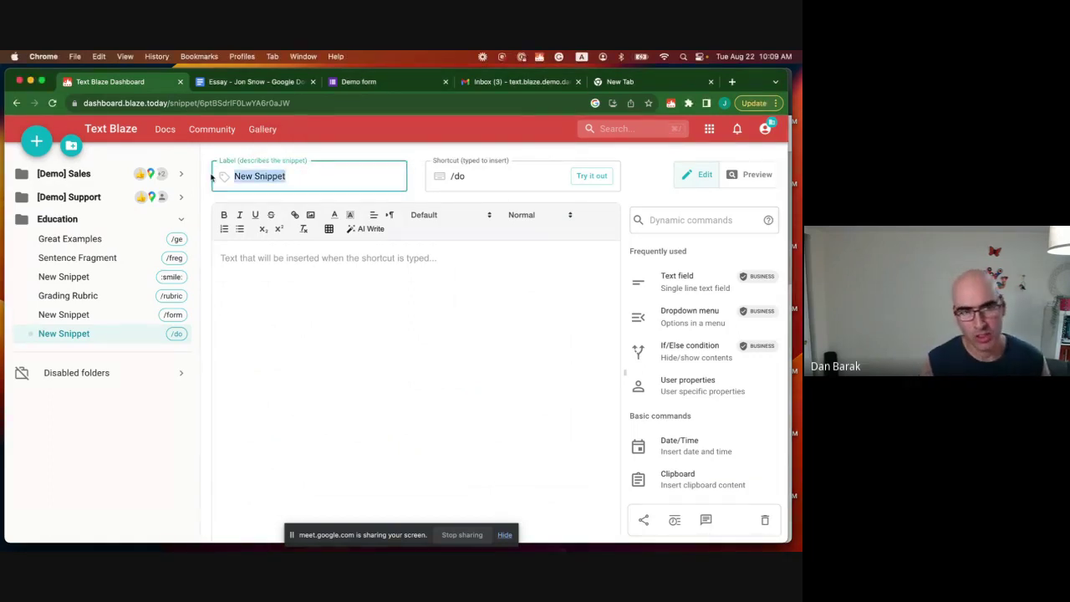
type("Let me know")
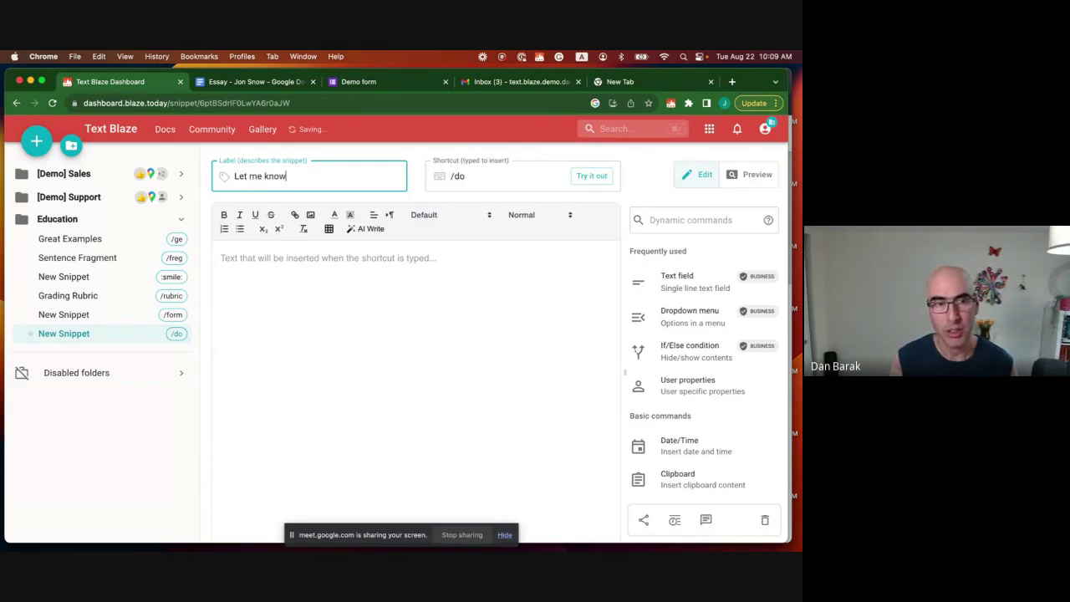
key("Tab")
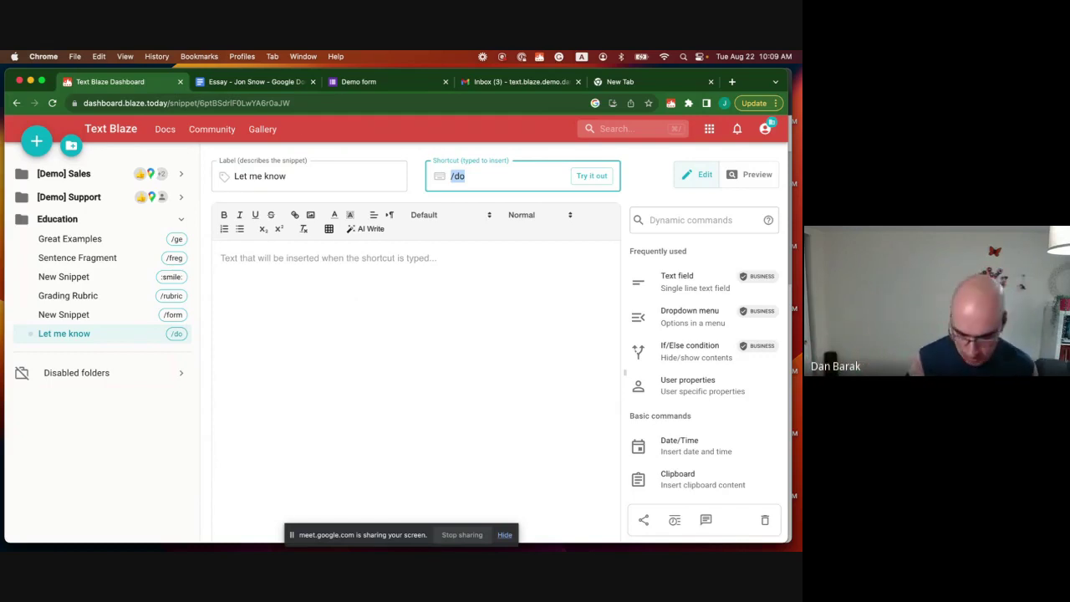
type("/lmk")
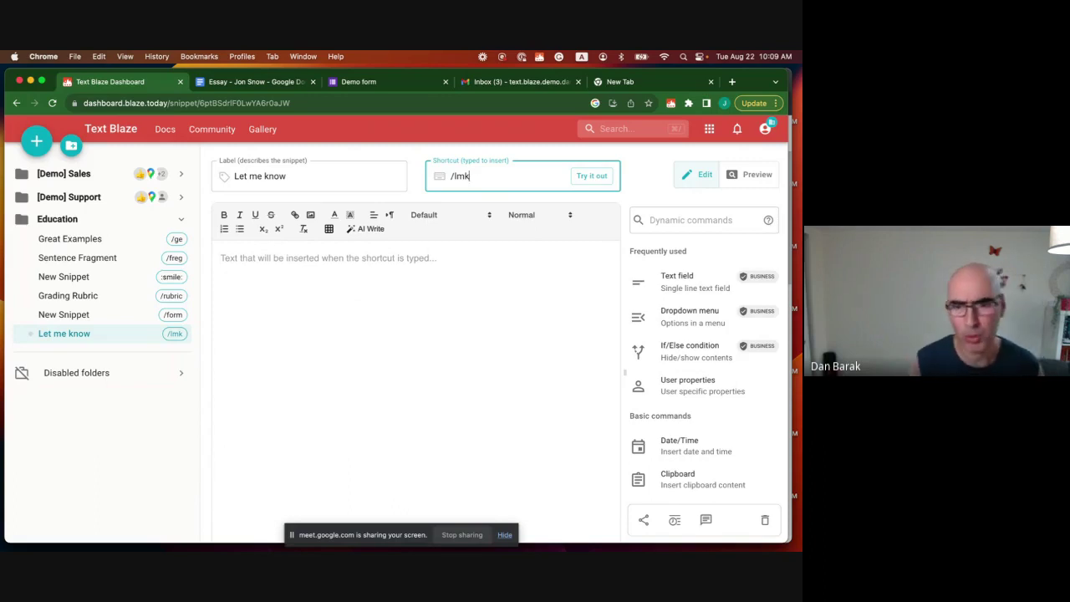
key("Tab")
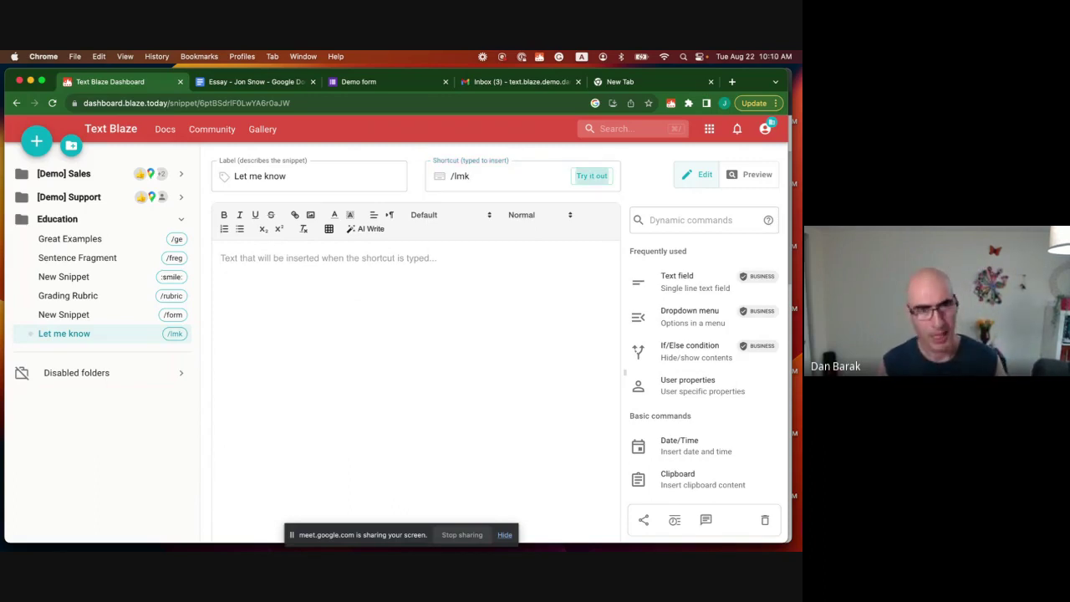
Step: Set the snippet text to 'Let me know if you have any question.' and go to Gmail
left_click(246, 269)
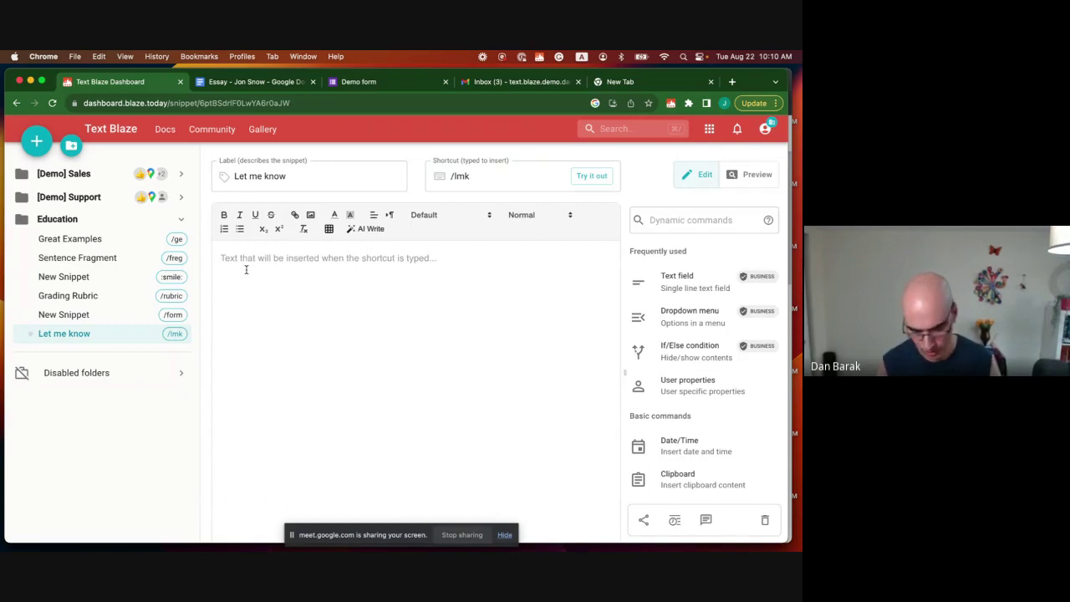
type("Let me know ")
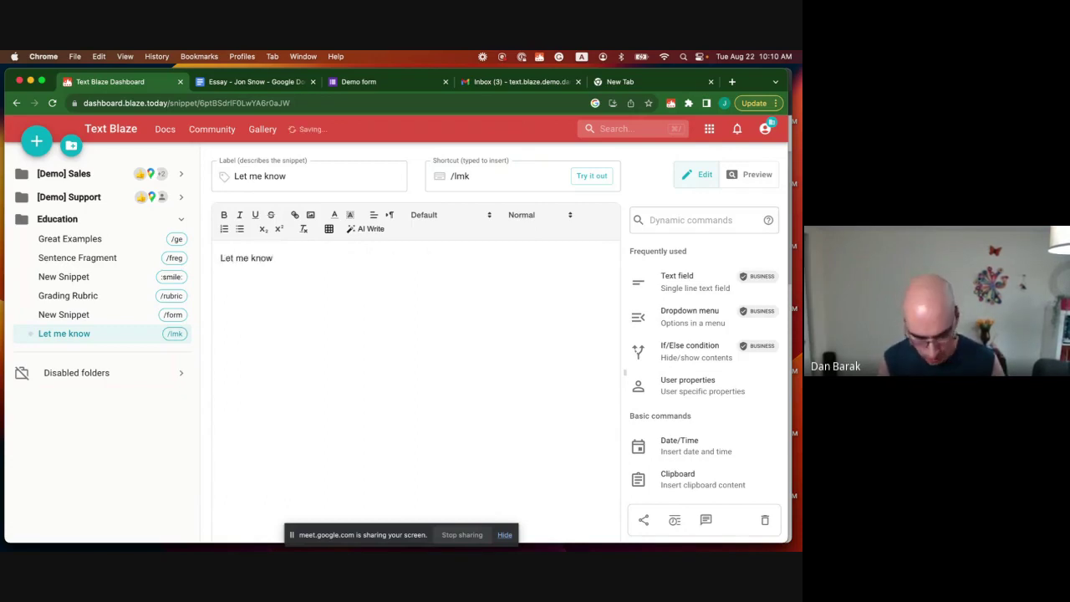
type("if you ha")
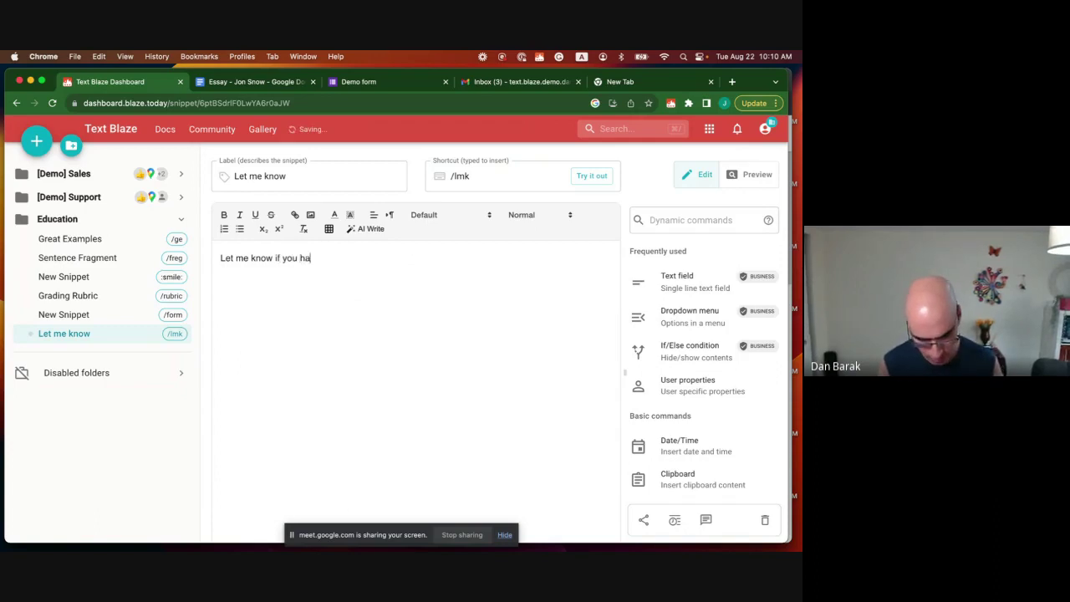
type("ve any question.")
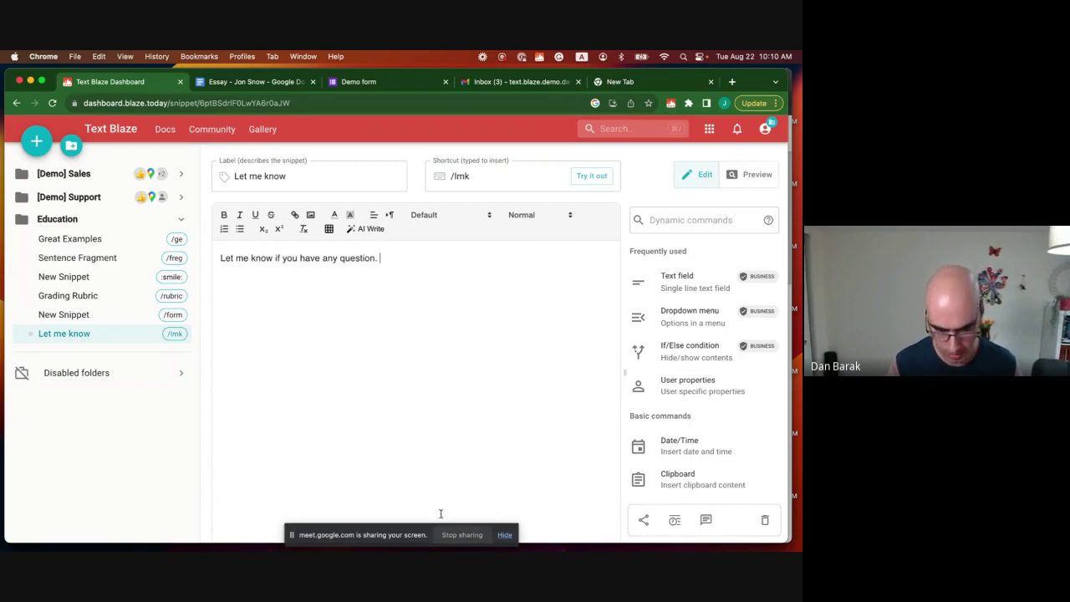
left_click(481, 82)
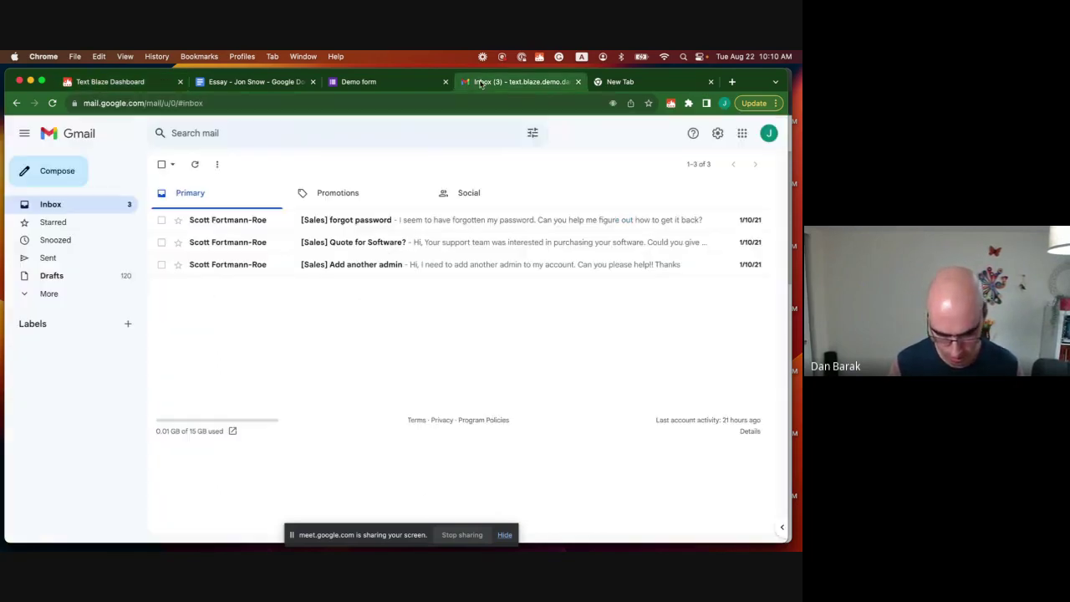
Step: Compose a new email, expand /lmk into its body, and open the Text Blaze snippet search
left_click(72, 172)
type("Let me know if you have any question.")
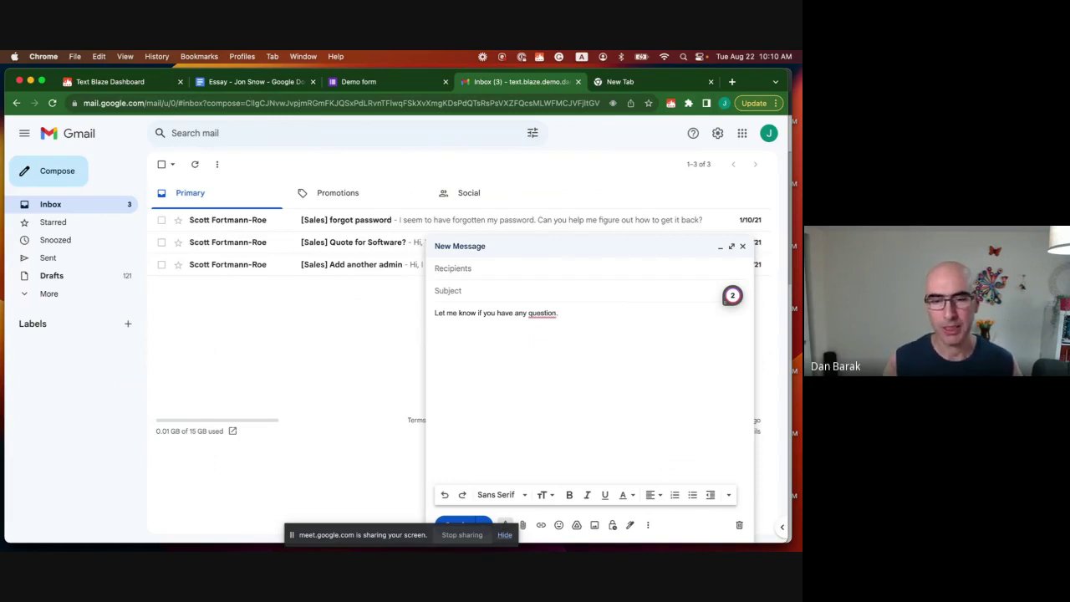
right_click(599, 316)
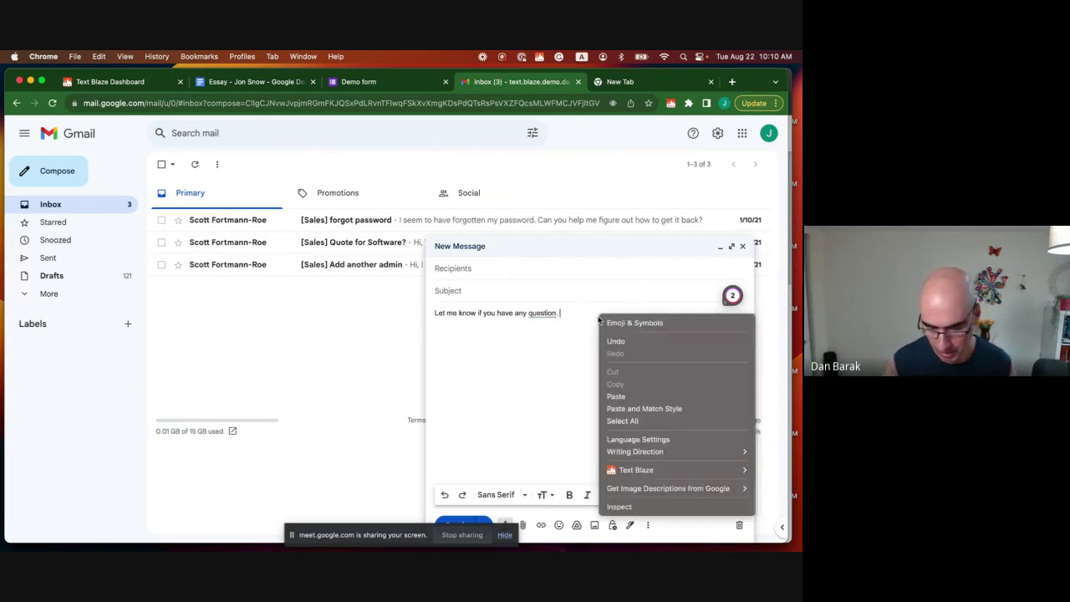
mouse_move(634, 471)
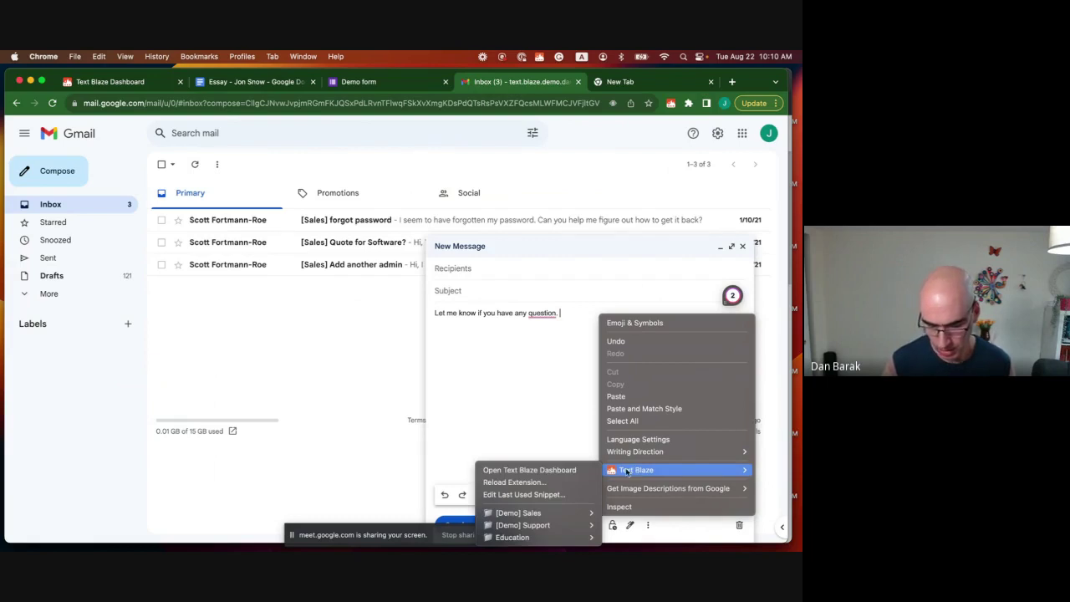
left_click(672, 107)
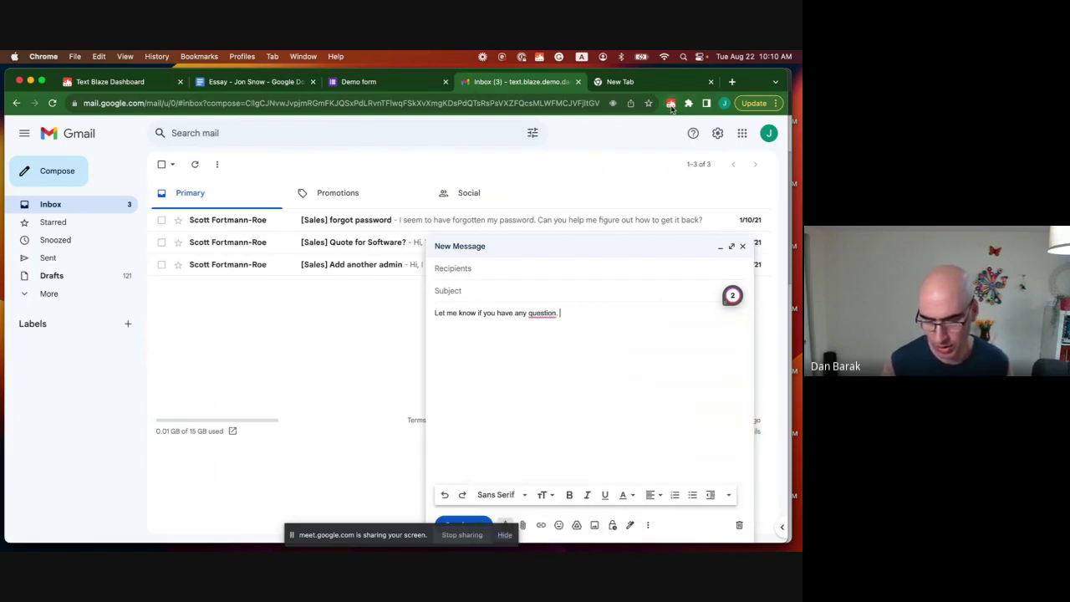
left_click(672, 106)
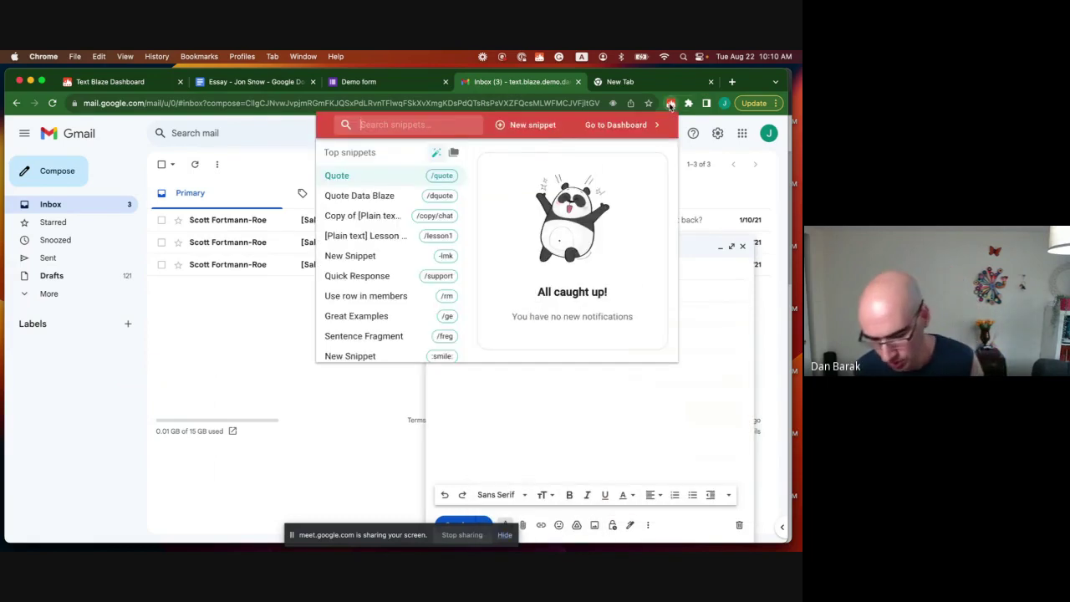
Step: Search 'let me' in the Text Blaze popup and insert the Let me know snippet into the email
type("let me")
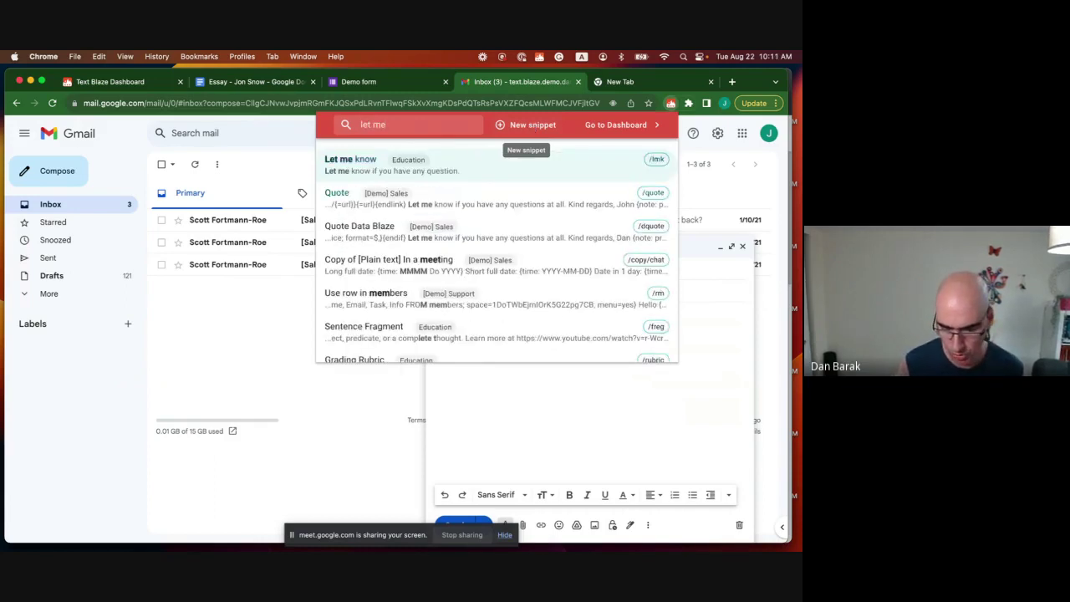
key("Down")
key("Up")
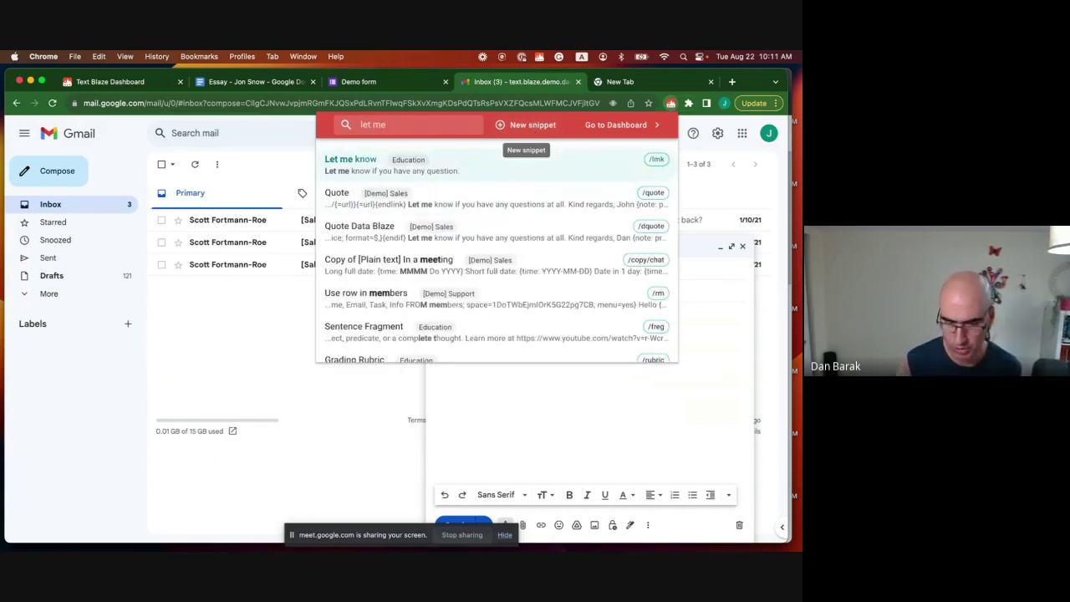
key("Return")
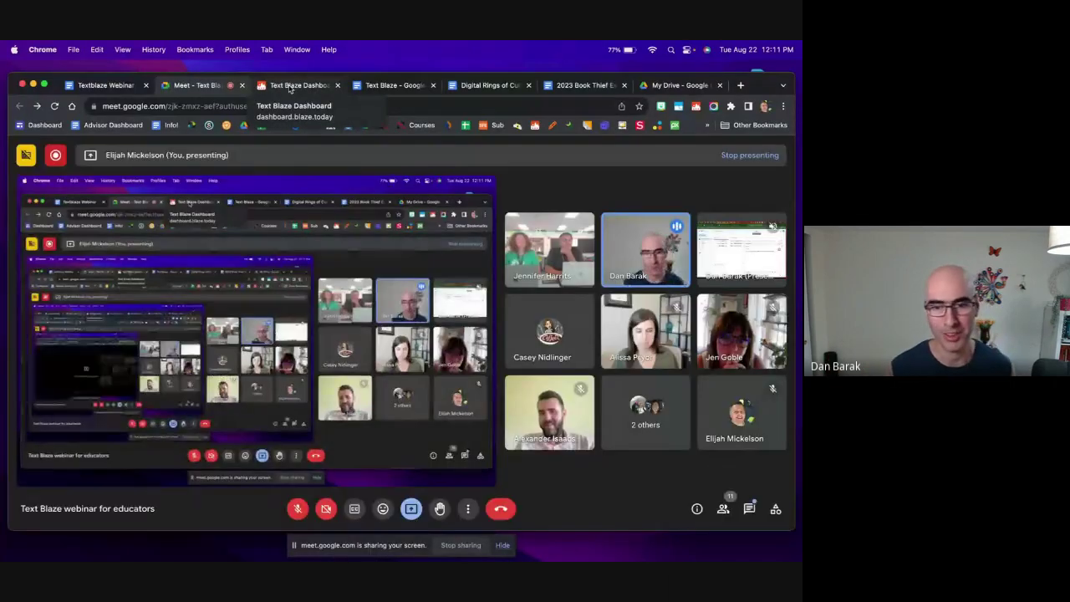
Step: Switch to the Text Blaze Dashboard tab and select the Conventions folder
left_click(290, 86)
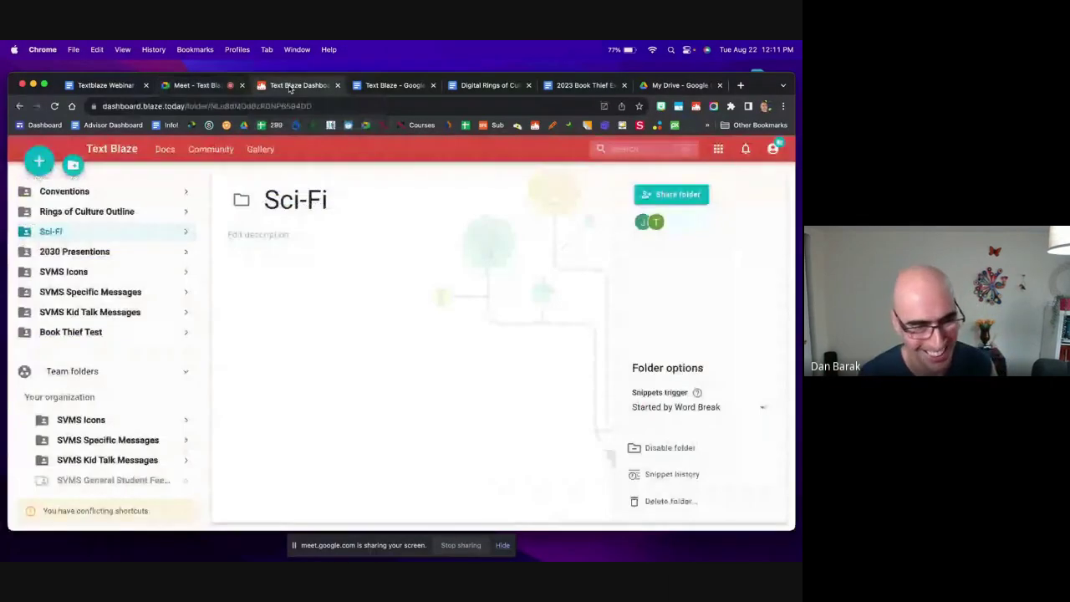
left_click(112, 192)
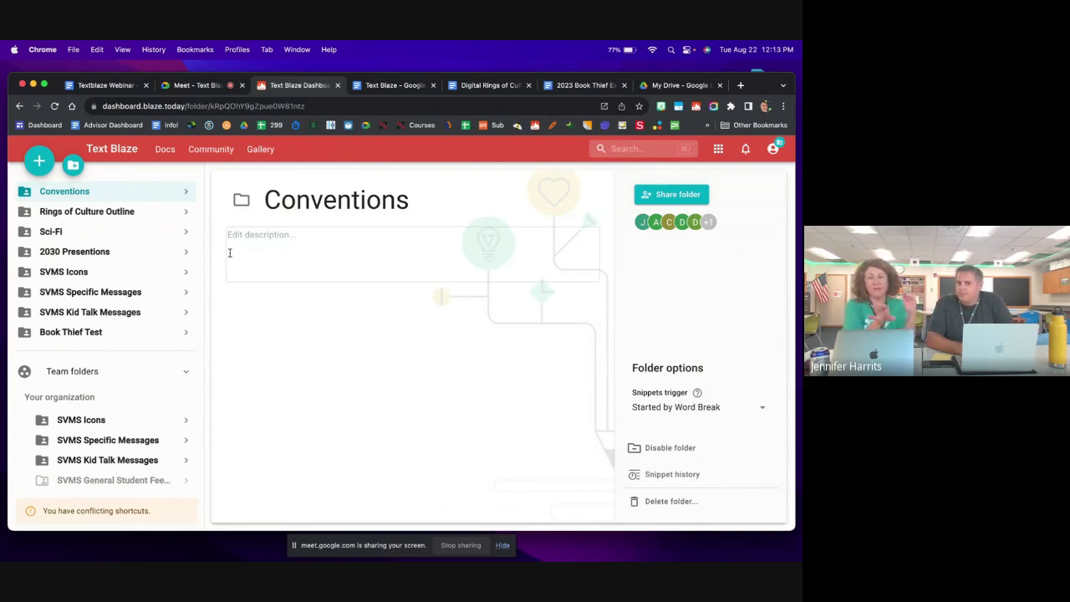
Step: Scroll the dashboard sidebar and expand the Conventions folder to list its snippets
scroll(120, 339, "down", 1)
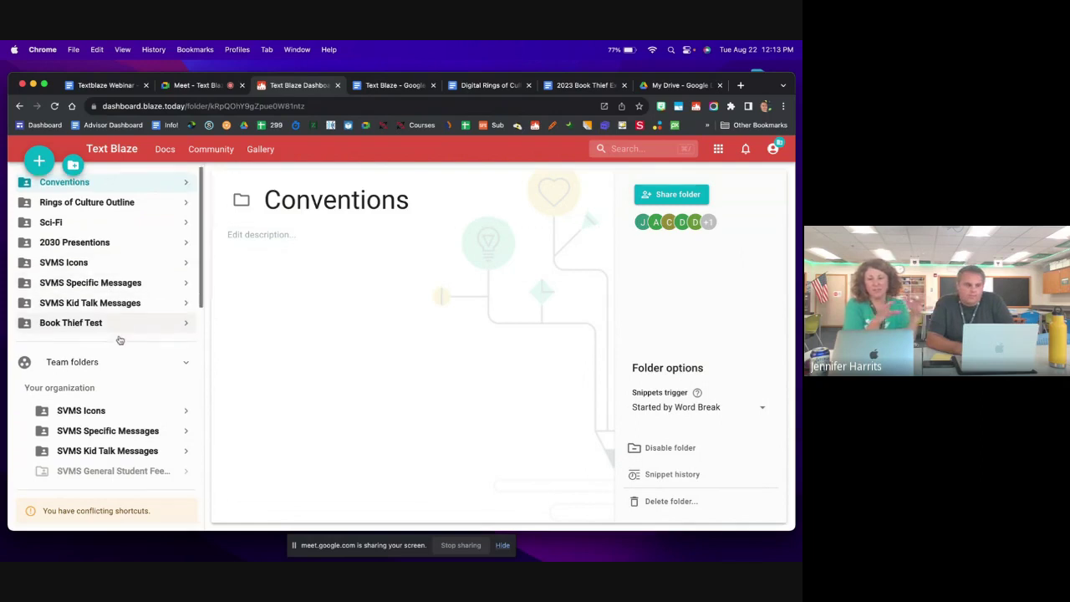
scroll(119, 339, "down", 1)
scroll(120, 339, "up", 2)
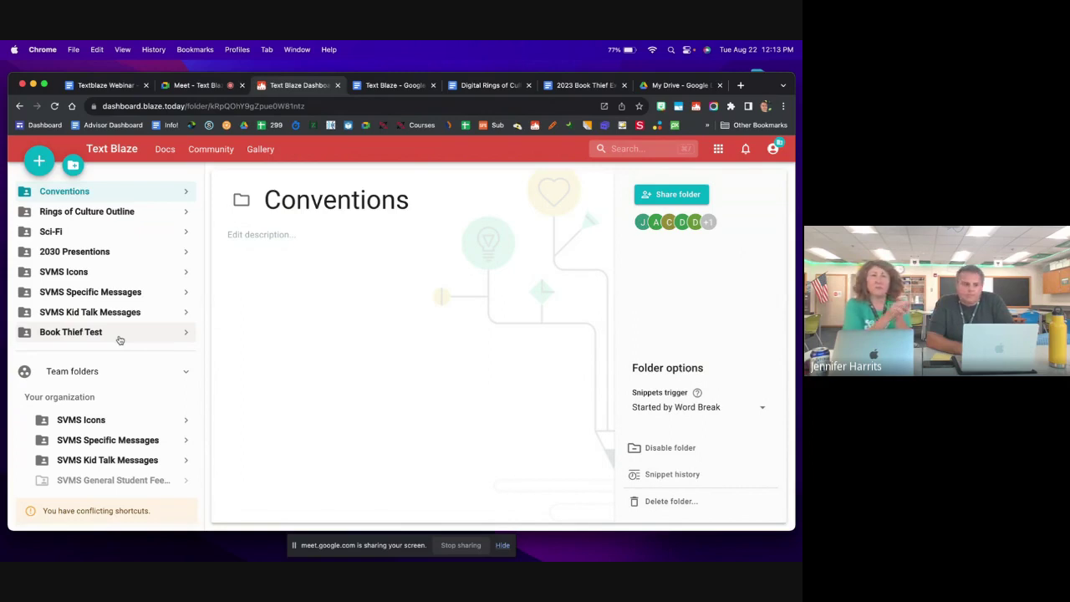
scroll(120, 339, "down", 1)
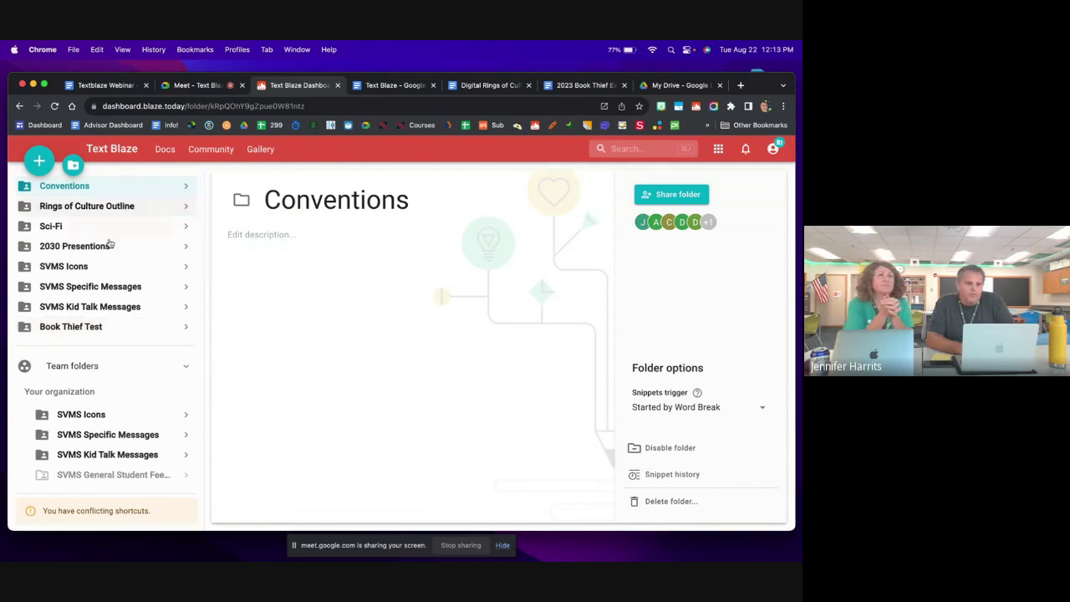
scroll(109, 298, "down", 5)
scroll(111, 299, "down", 8)
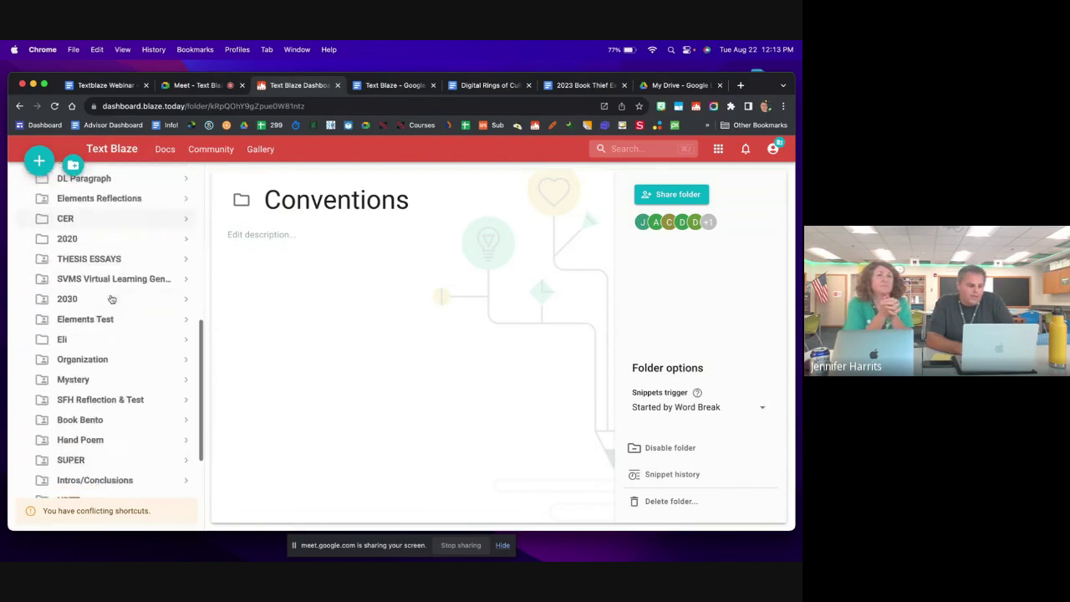
scroll(111, 298, "up", 4)
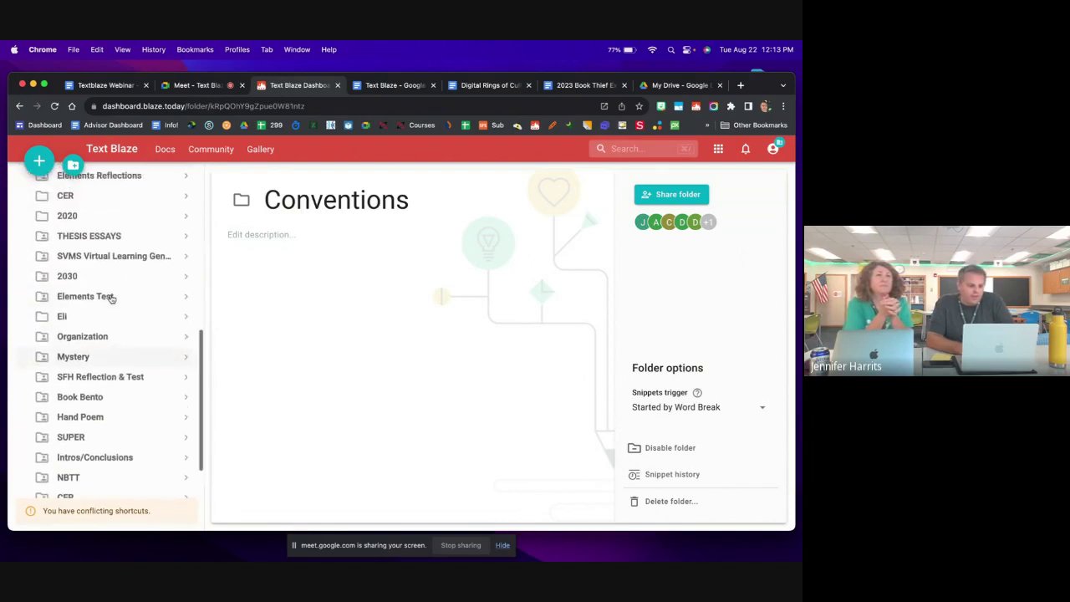
scroll(111, 299, "up", 3)
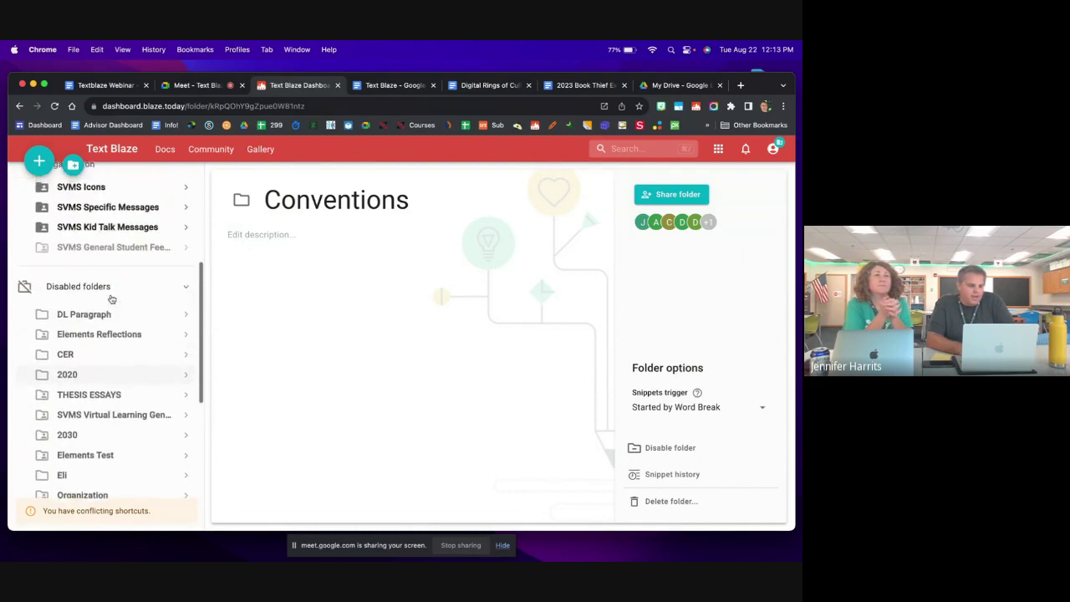
scroll(111, 298, "down", 6)
scroll(111, 298, "up", 15)
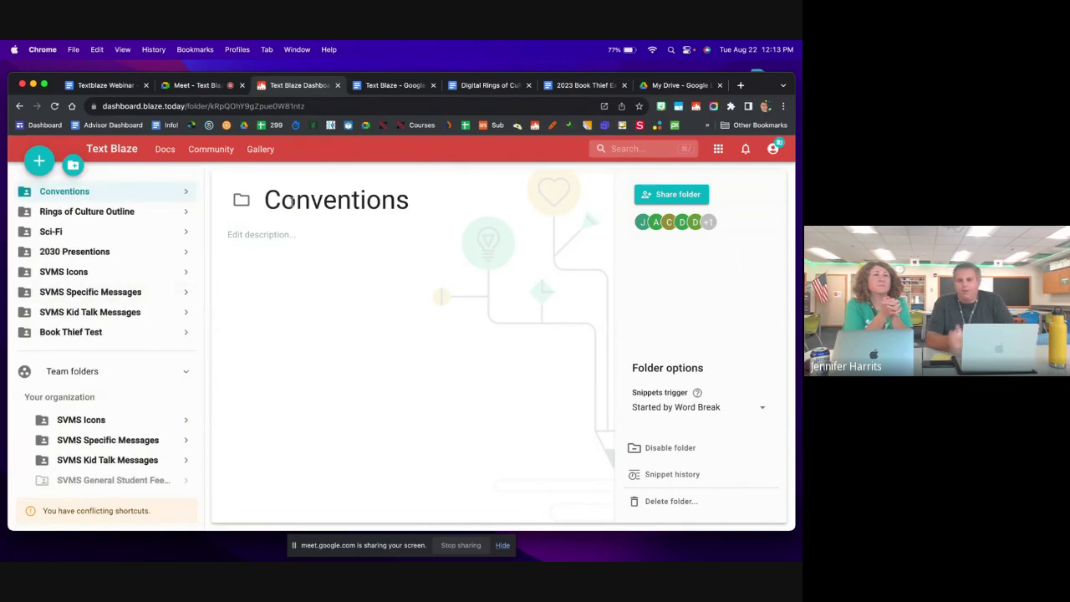
left_click(182, 193)
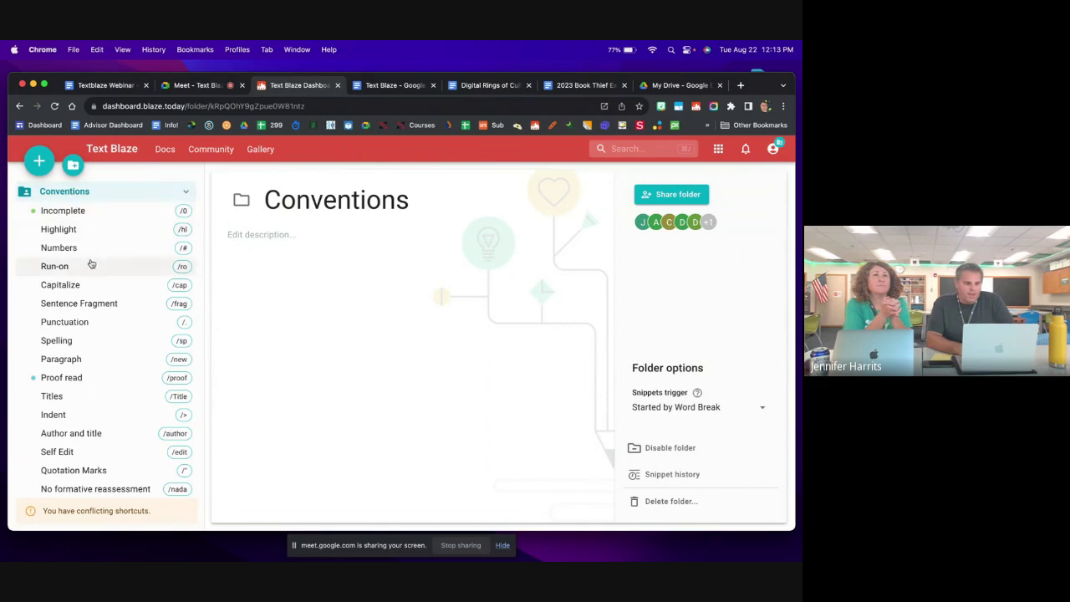
Step: View the Capitalize and Punctuation (/.) snippets, then bring up the Text Blaze Google Doc
left_click(85, 285)
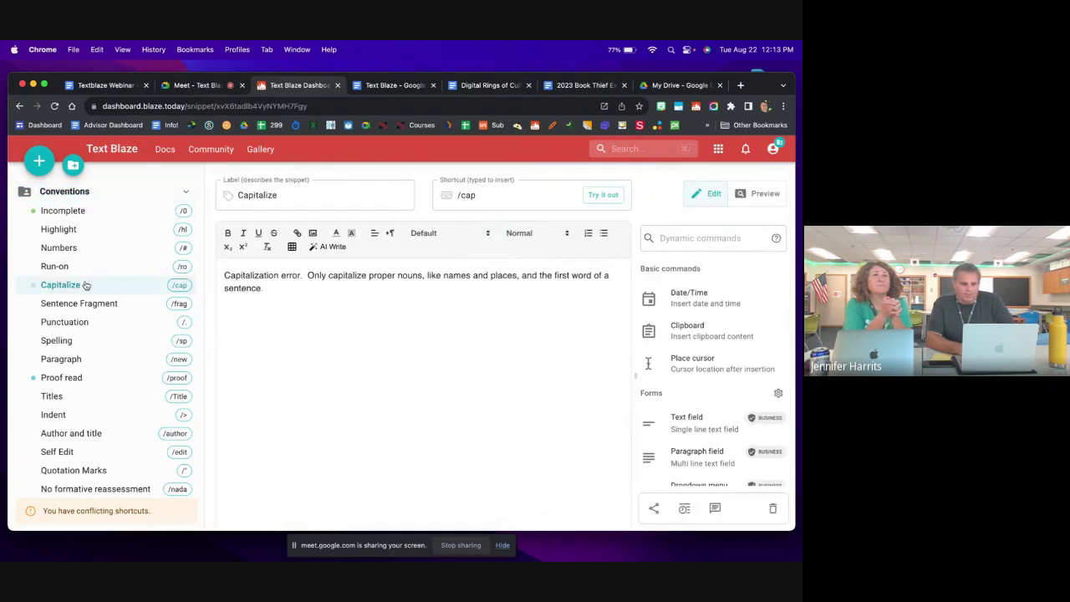
left_click(84, 326)
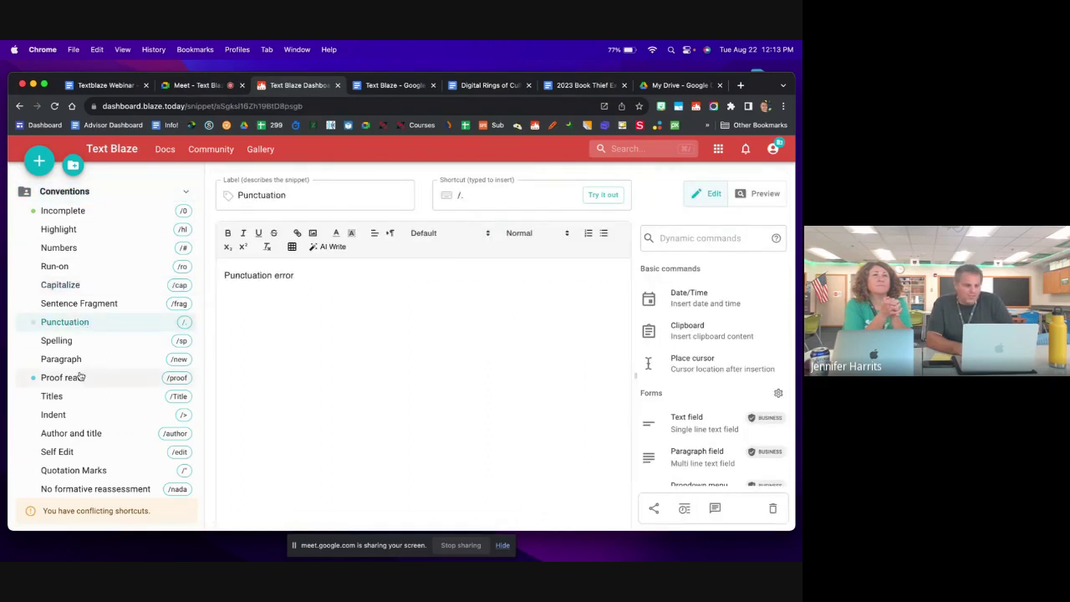
left_click(390, 85)
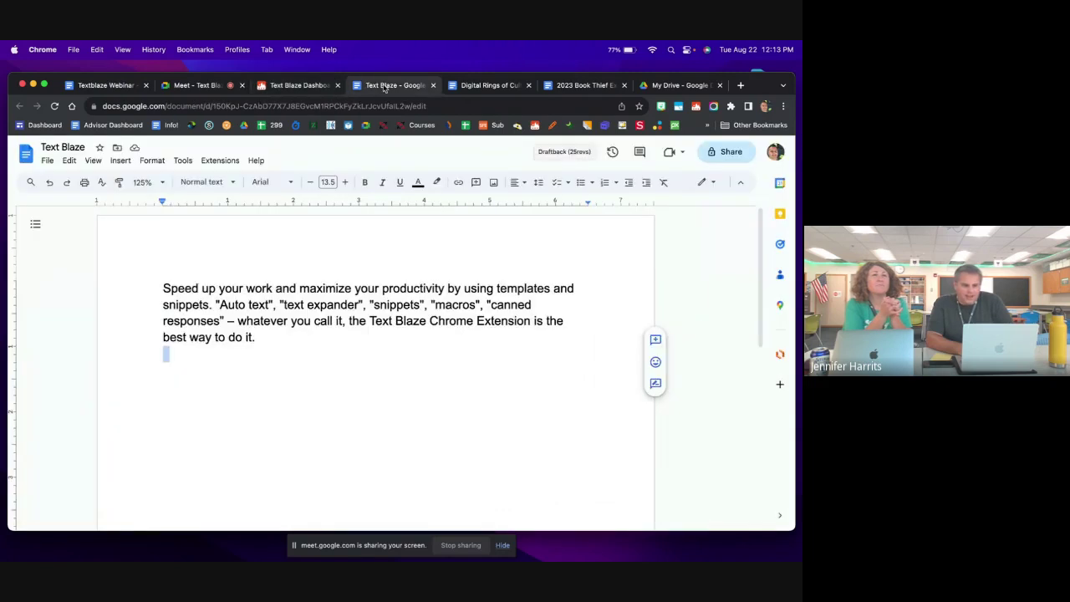
Step: Comment on 'Speed up your' with the /runon snippet, posting 'Run-on sentence. Learn more' plus its YouTube link
left_click(164, 288)
left_click_drag(164, 289, 249, 297)
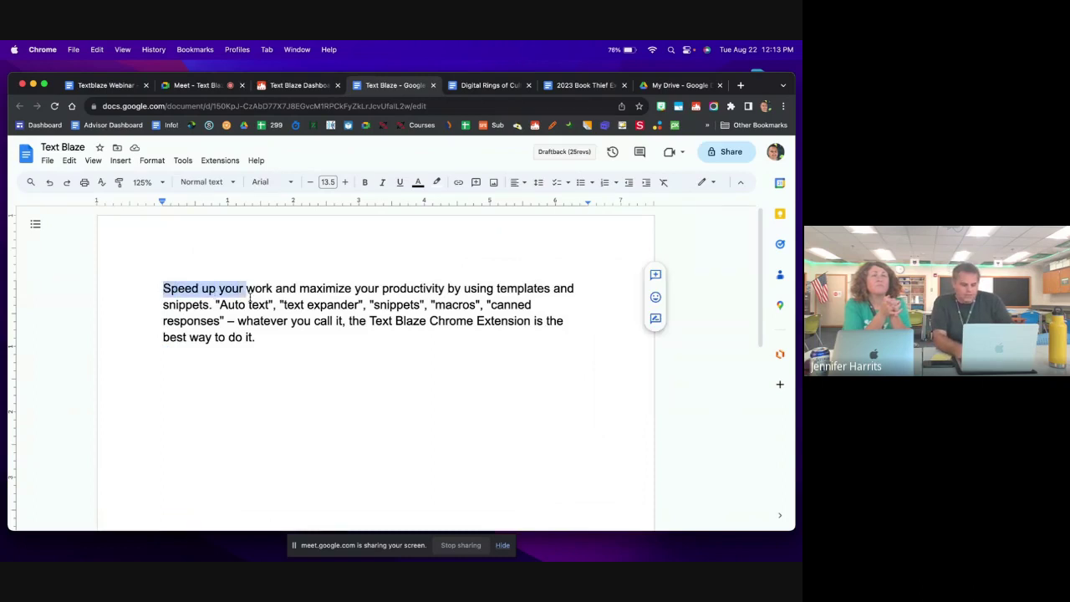
key("super+alt+m")
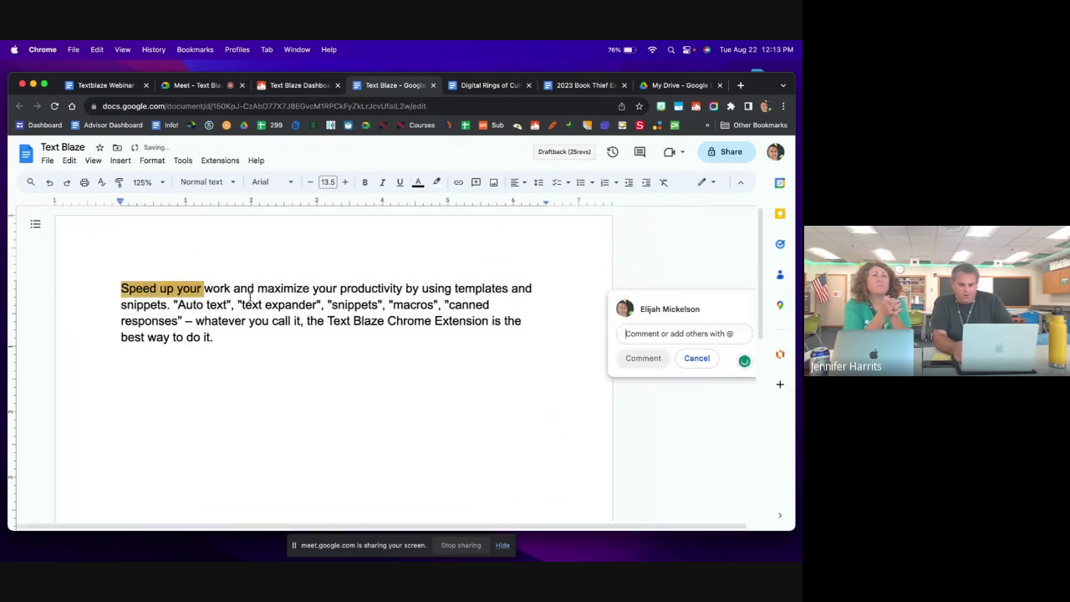
type("/runon")
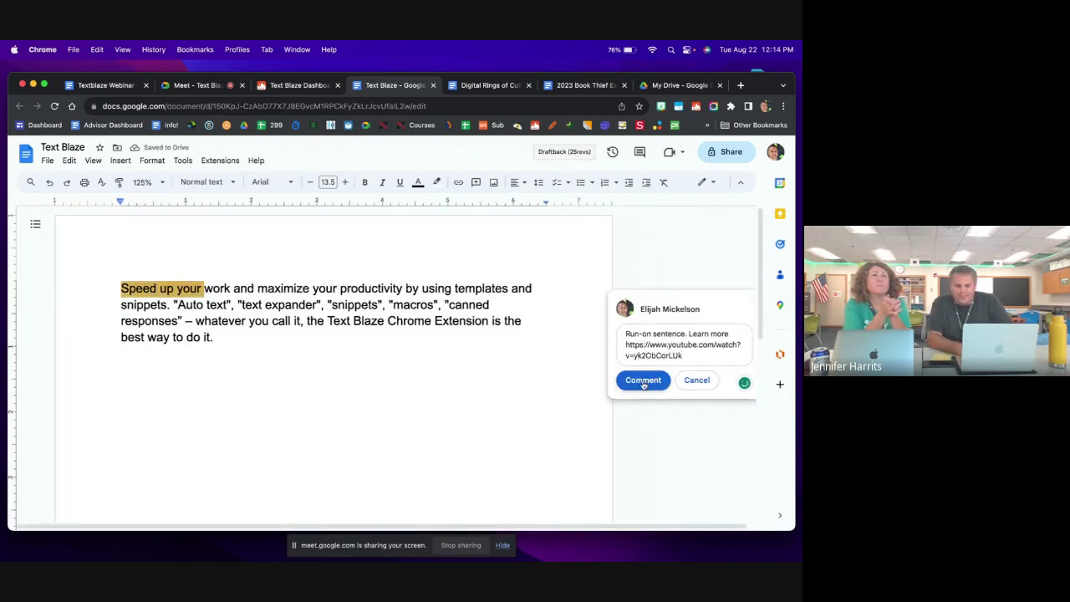
left_click(643, 381)
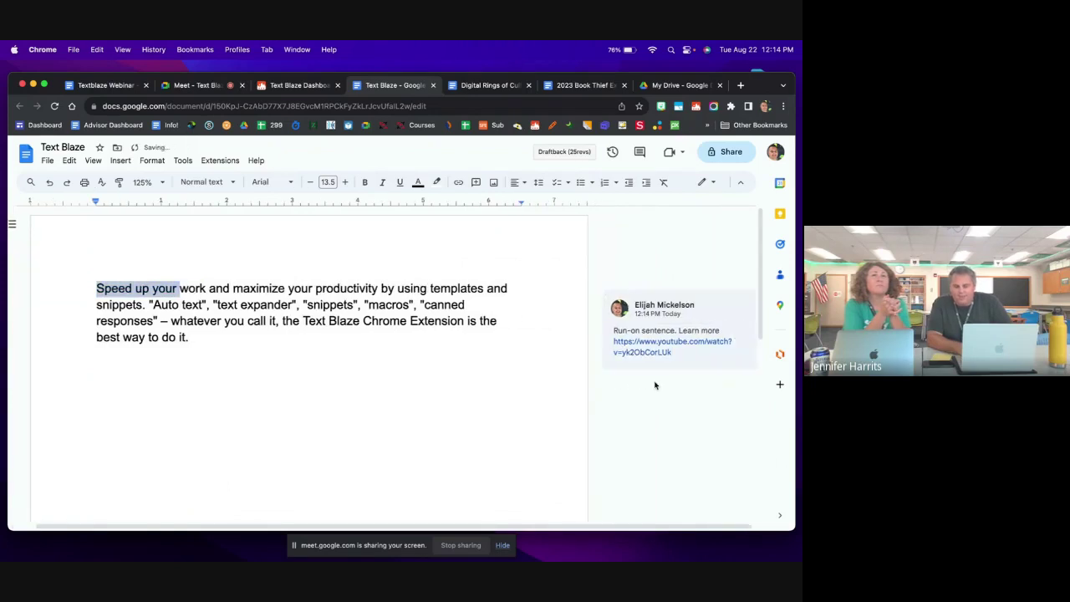
mouse_move(648, 353)
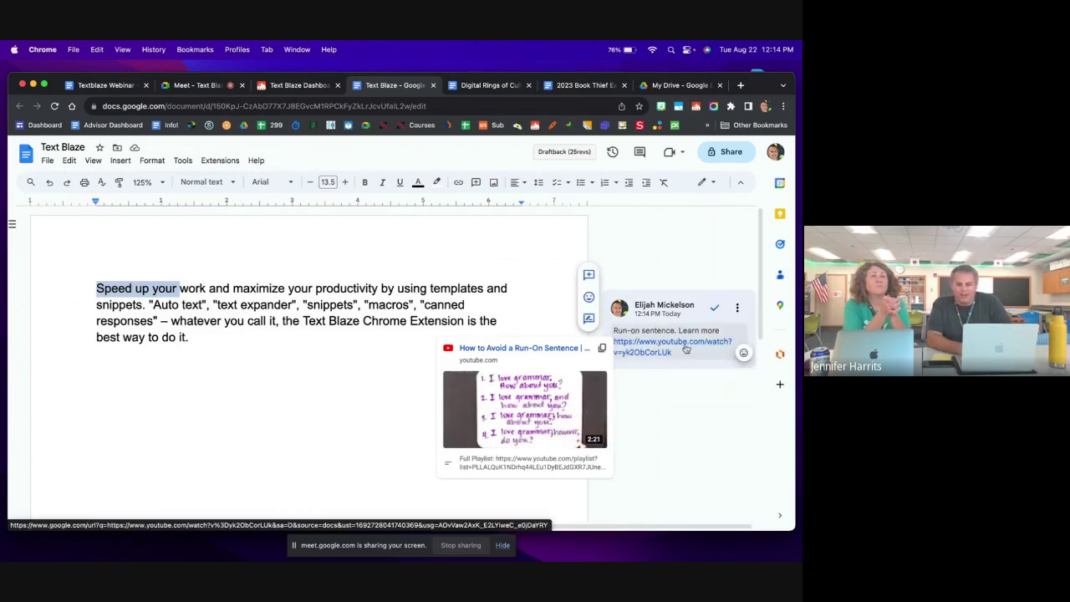
Step: Resolve the run-on comment, then add and resolve a /cap capitalization-error comment on the paragraph
left_click(715, 310)
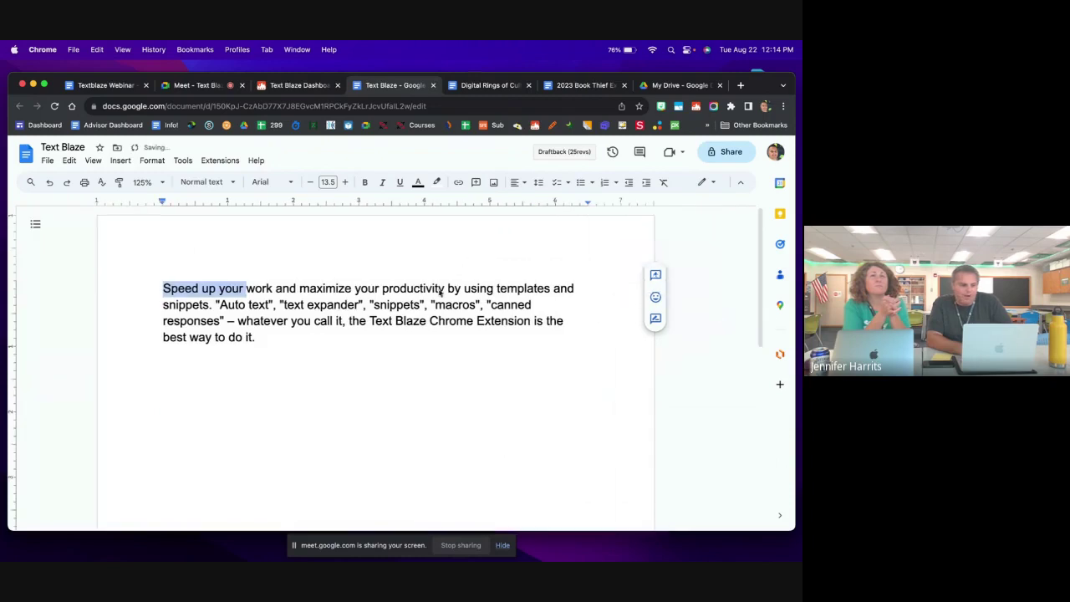
triple_click(199, 290)
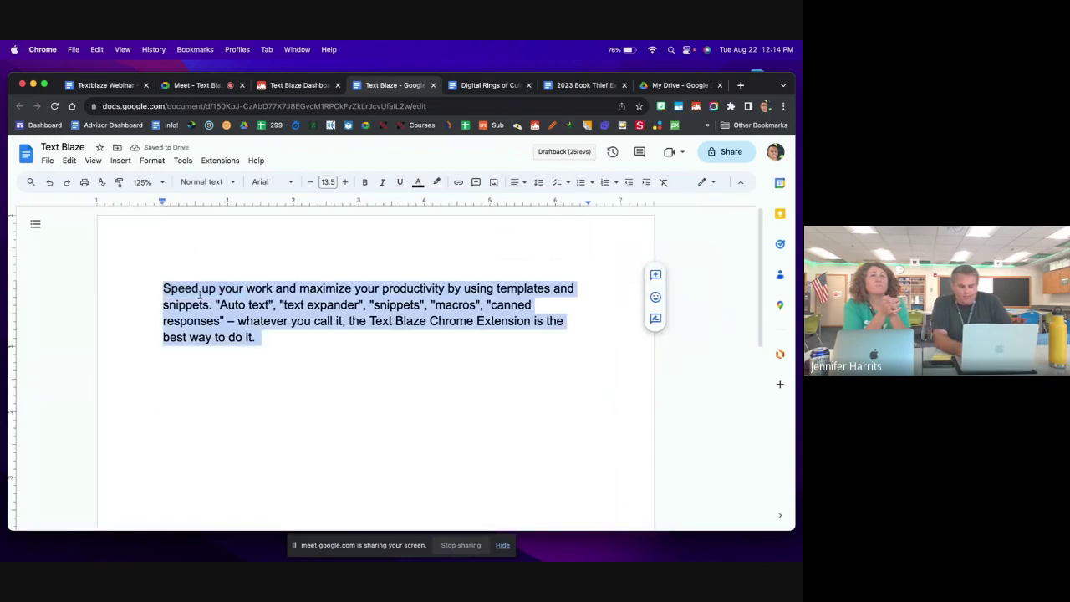
key("super+alt+m")
type("/cap")
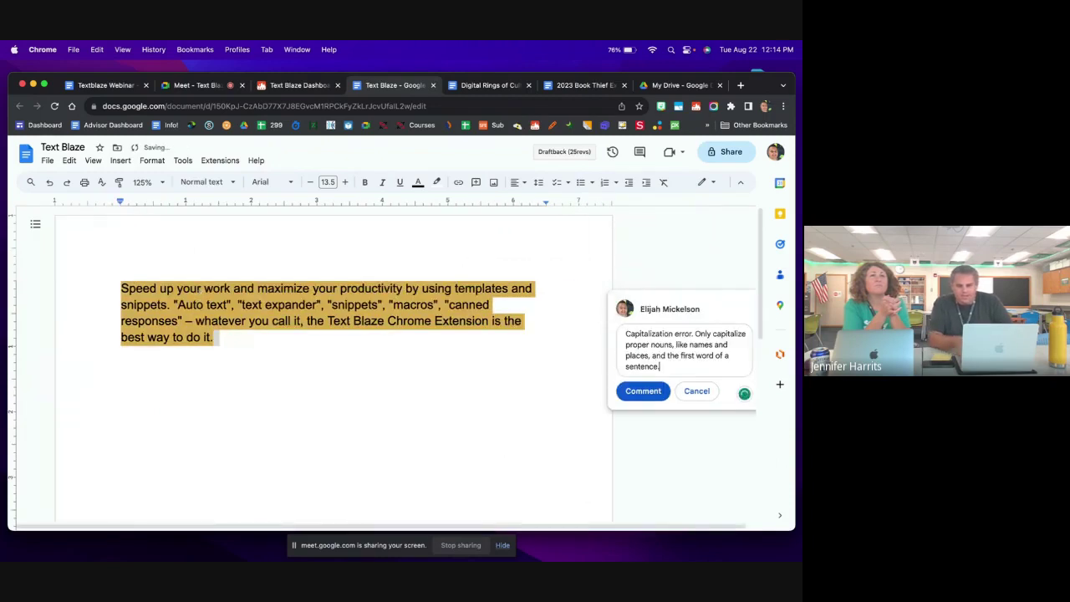
left_click(629, 394)
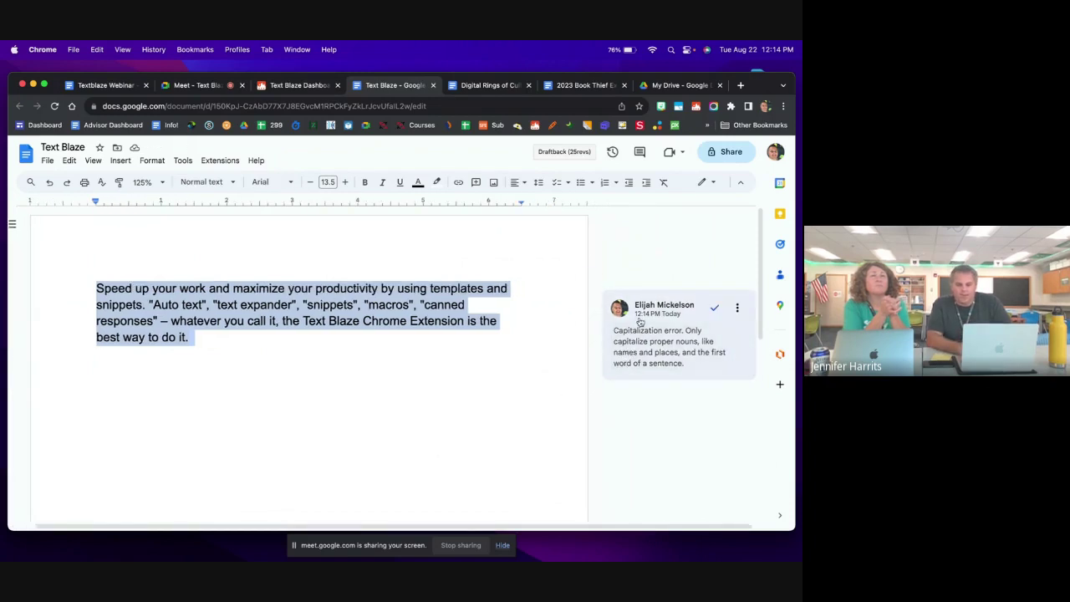
left_click(717, 309)
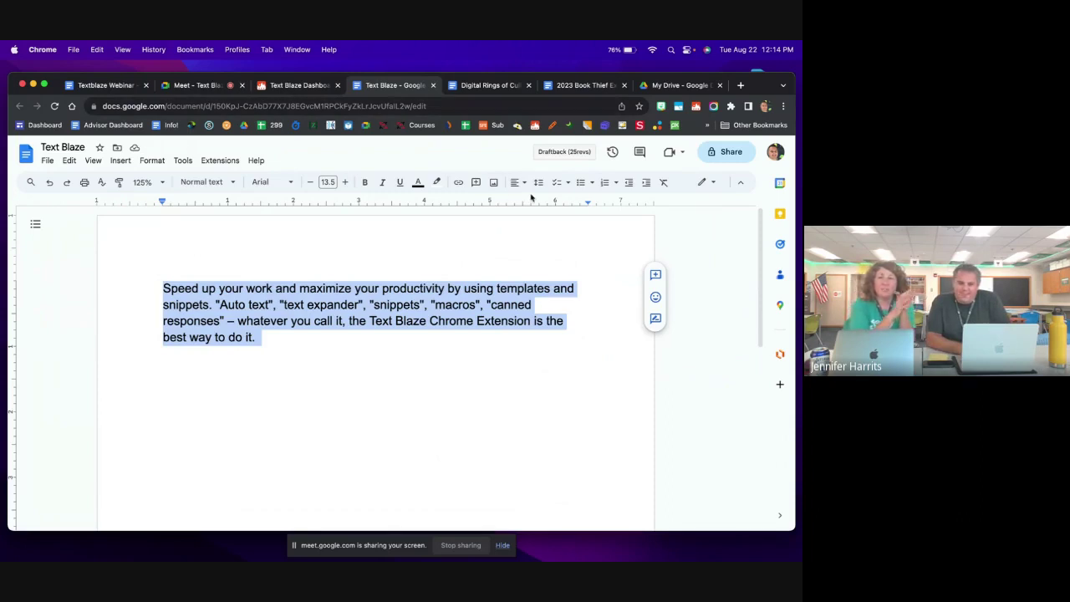
left_click(526, 367)
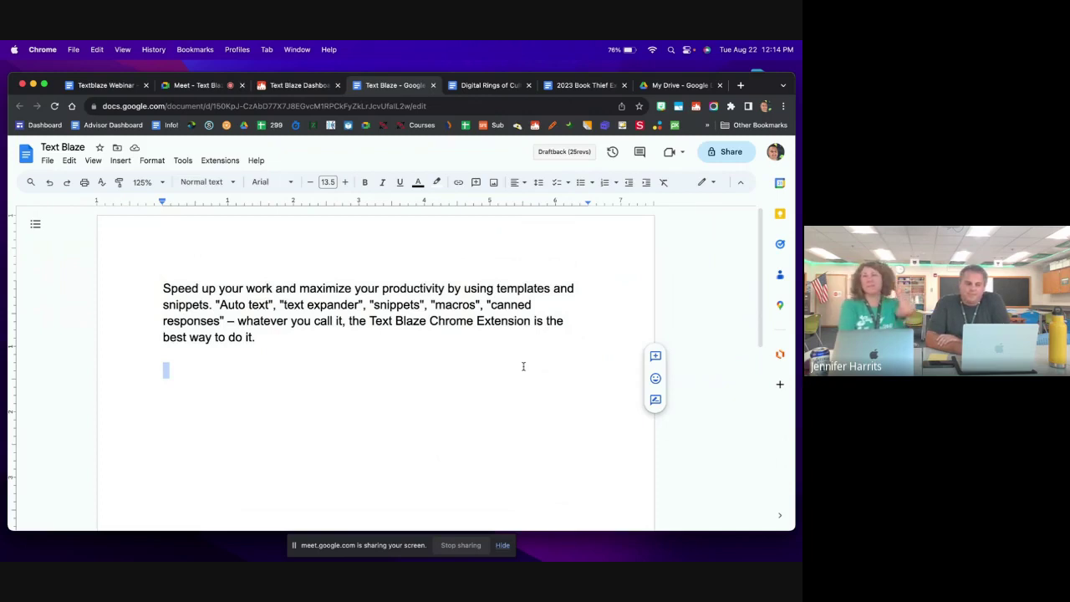
Step: Add a blank line on the empty line below the productivity paragraph
left_click(246, 372)
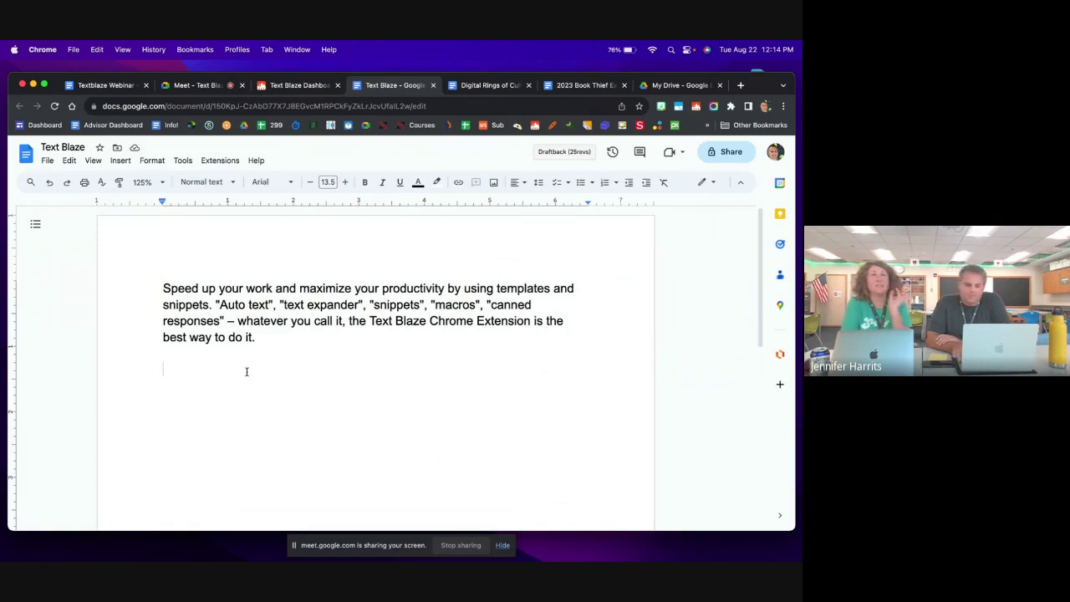
key("Return")
key("Return")
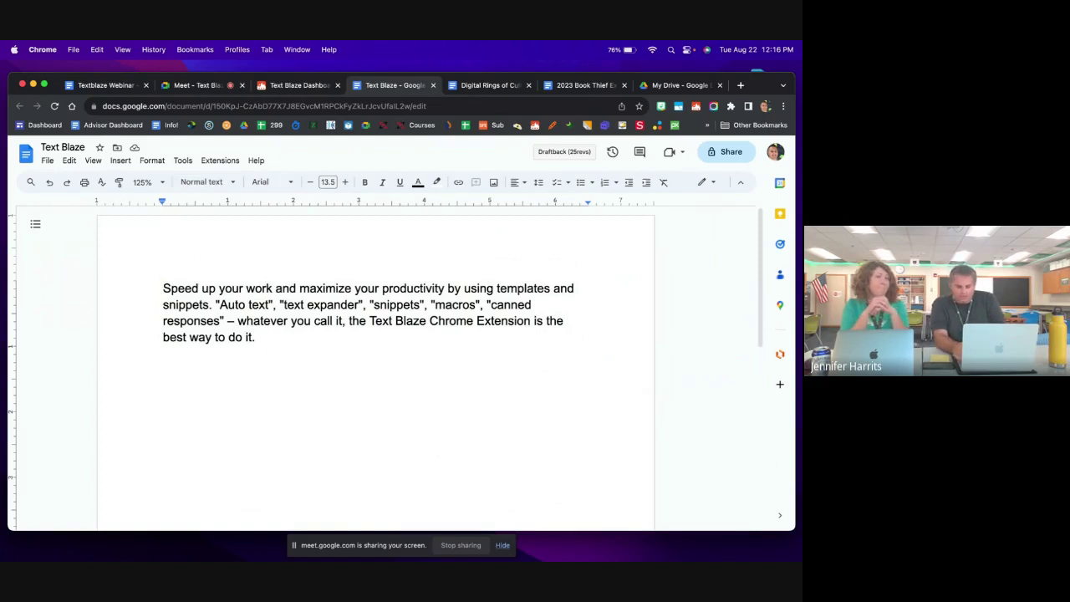
type("/")
key("BackSpace")
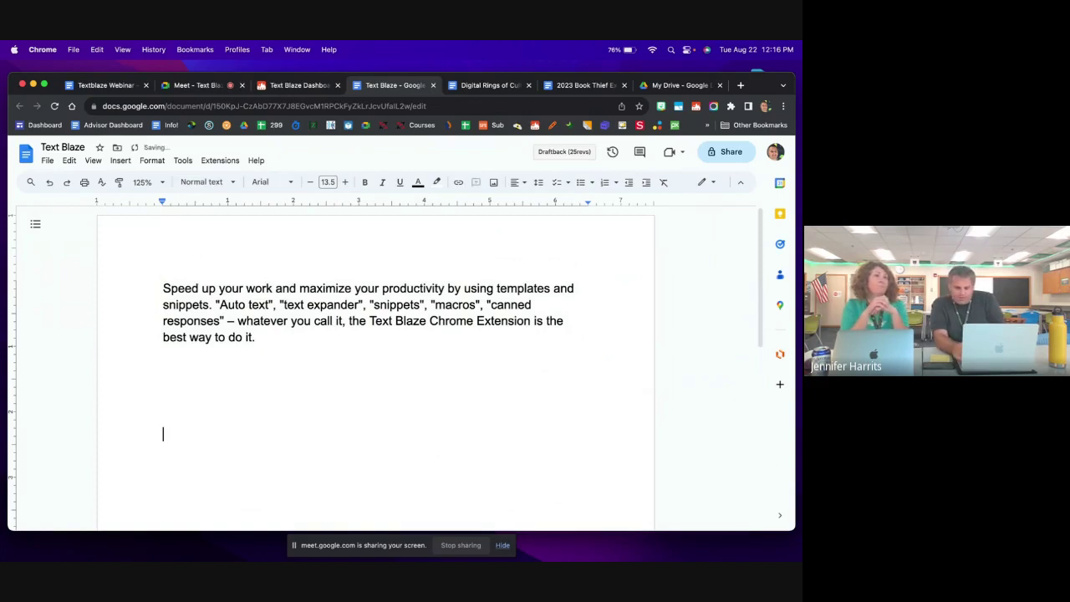
type("/emng")
key("BackSpace")
key("BackSpace")
type("g!")
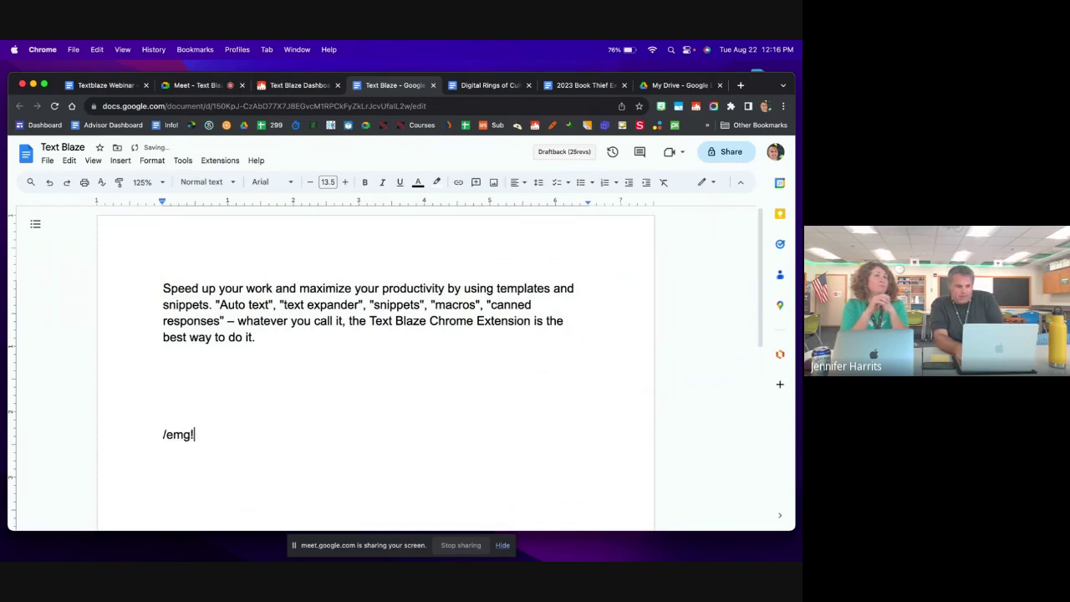
key("BackSpace")
key("BackSpace")
key("BackSpace")
type("ngaged")
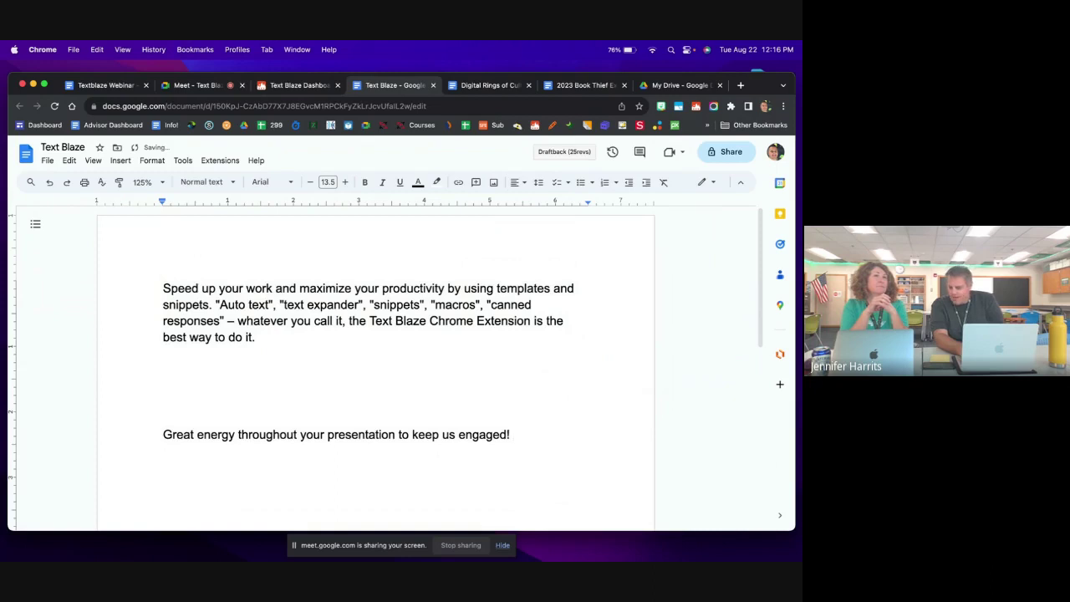
type(" /")
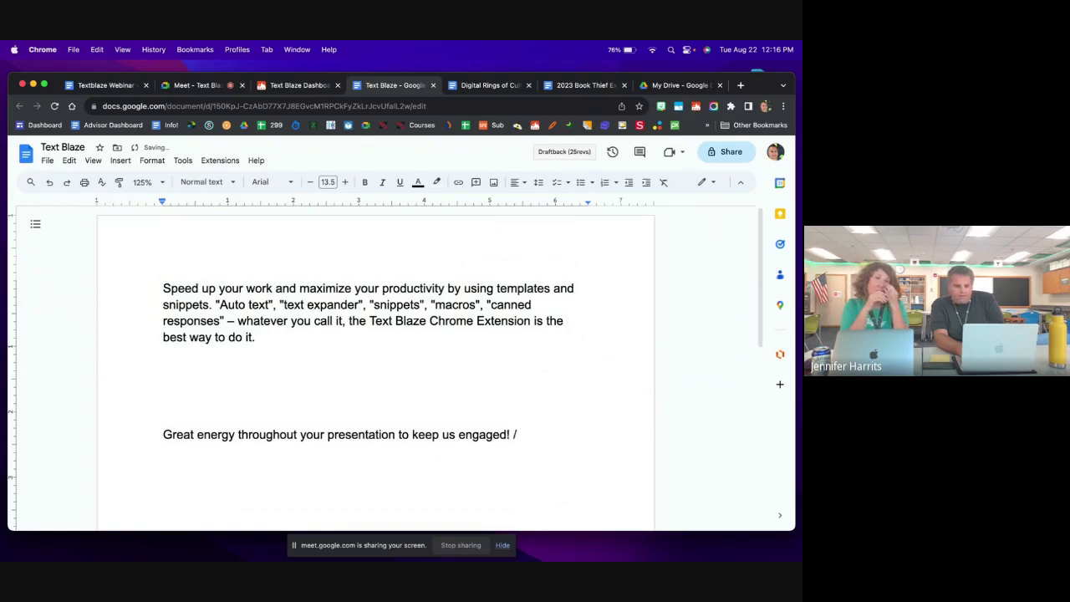
type("eye")
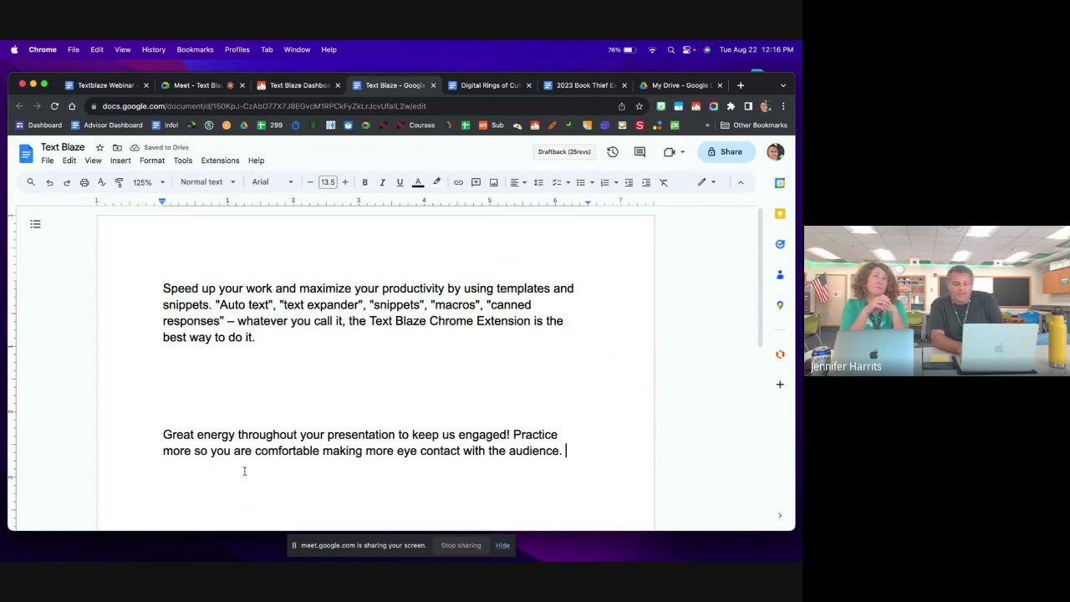
triple_click(214, 449)
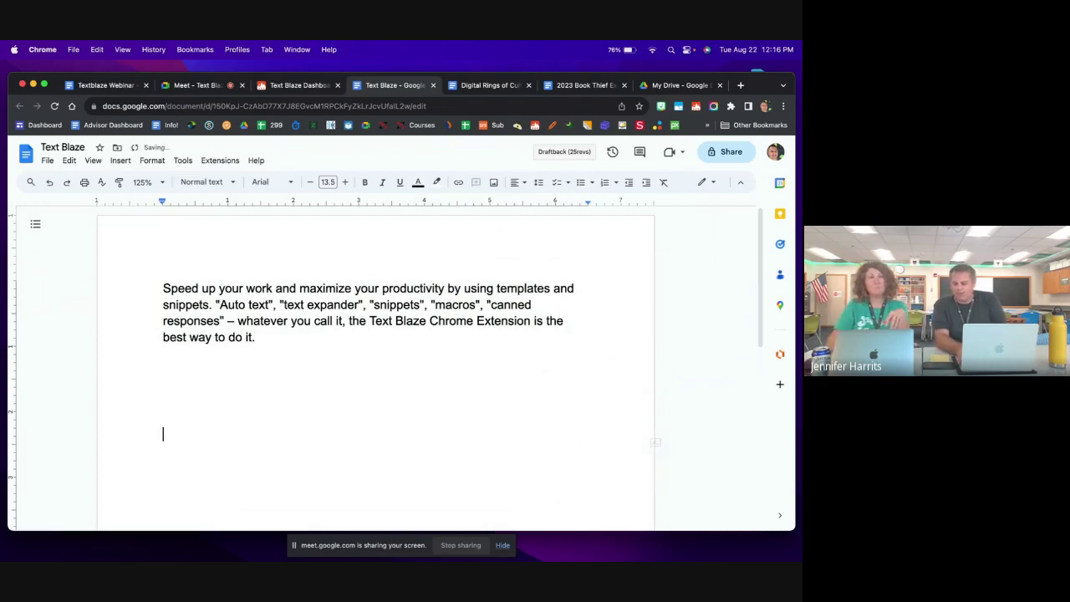
Step: Cut the feedback paragraph and move to the Digital Rings of Culture Essay document
key("super+x")
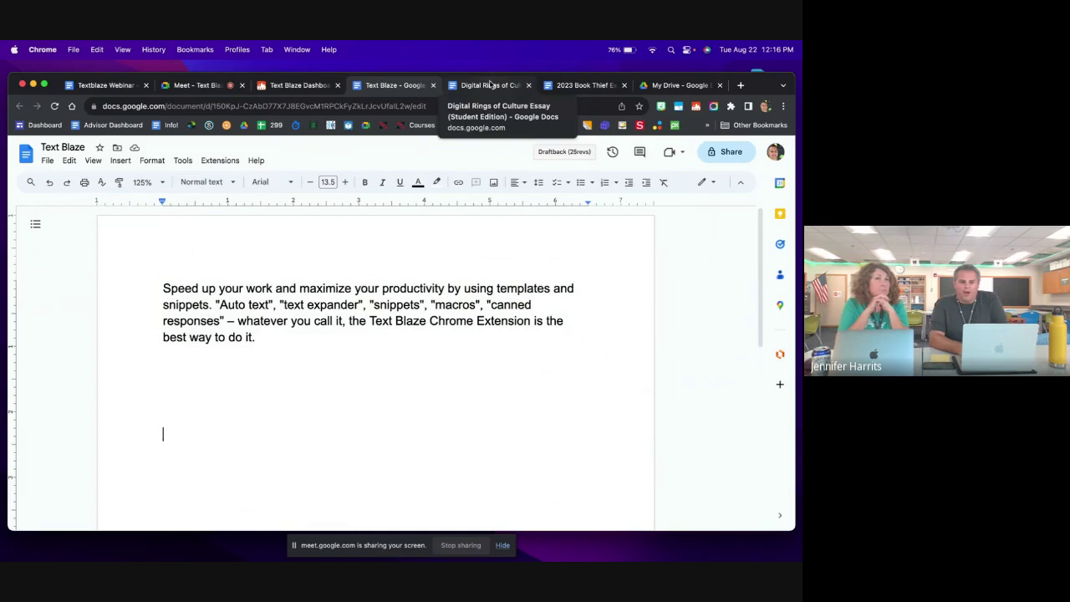
left_click(492, 84)
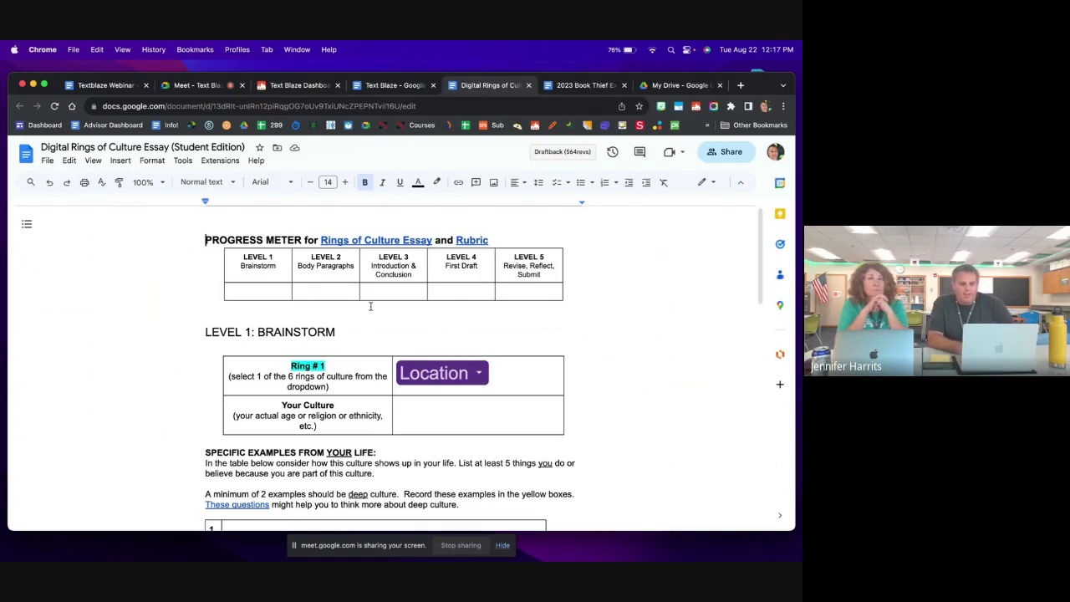
scroll(392, 342, "down", 2)
scroll(391, 342, "down", 1)
scroll(392, 342, "up", 2)
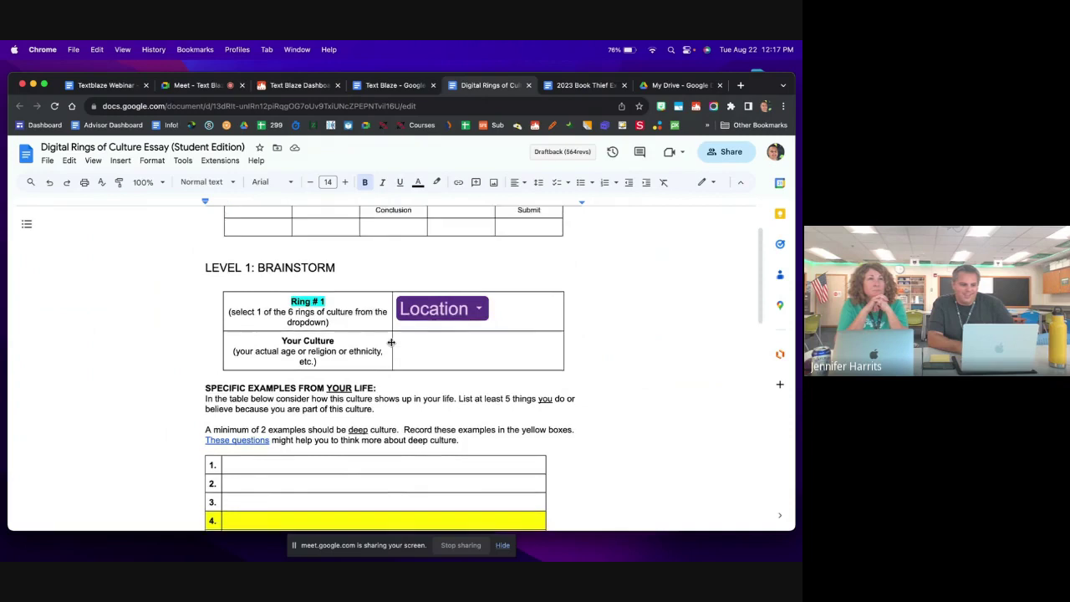
scroll(392, 342, "down", 2)
scroll(391, 342, "down", 10)
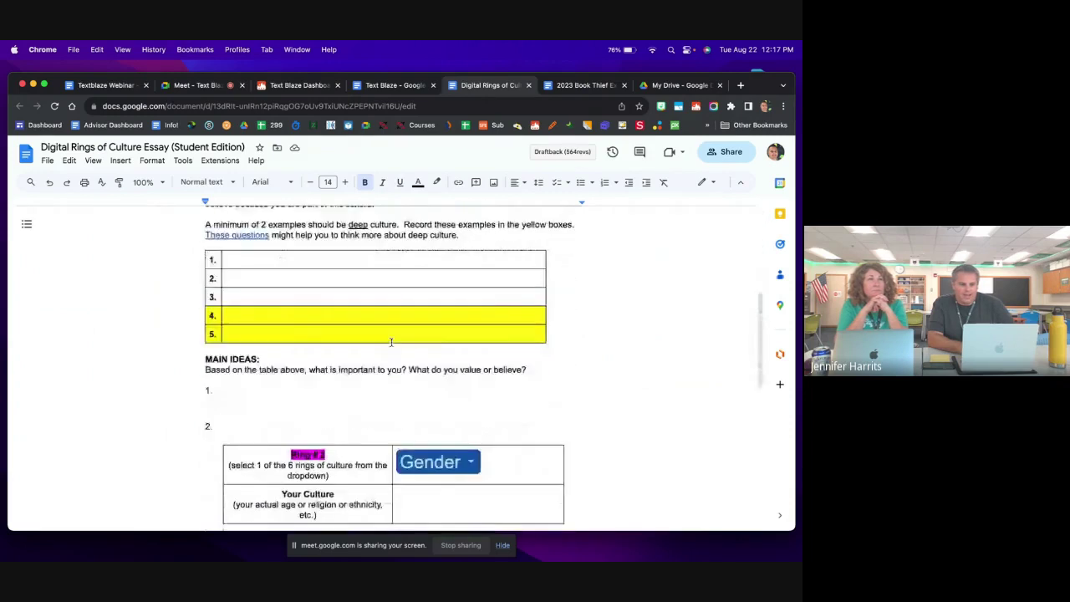
scroll(392, 342, "down", 7)
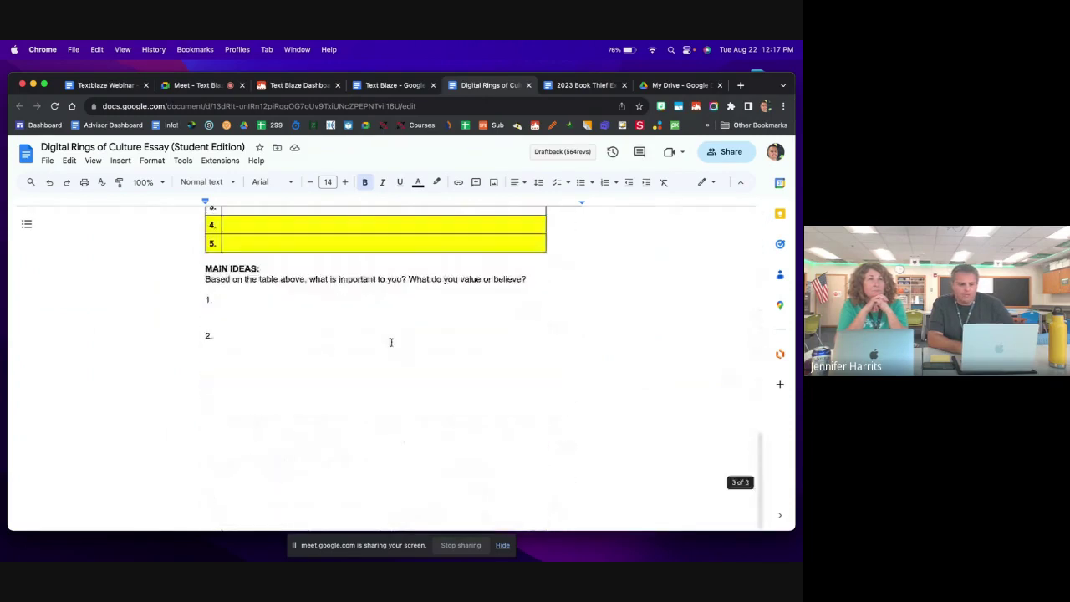
scroll(392, 342, "up", 13)
scroll(391, 342, "up", 5)
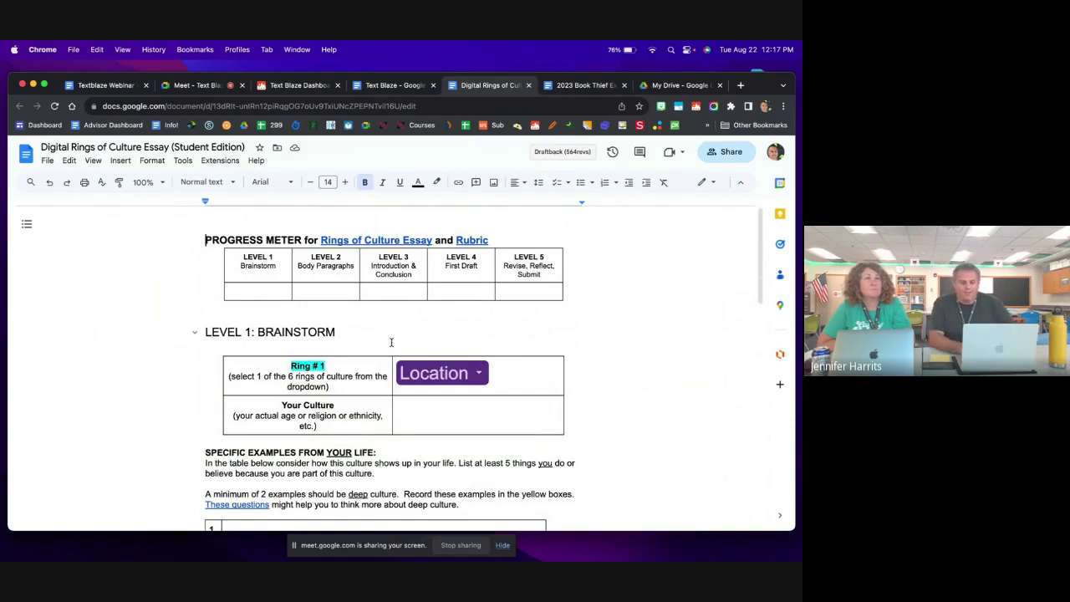
Step: Insert the LEVEL 2: BODY PARAGRAPHS template with /bp on a new line above LEVEL 1: BRAINSTORM
left_click(293, 316)
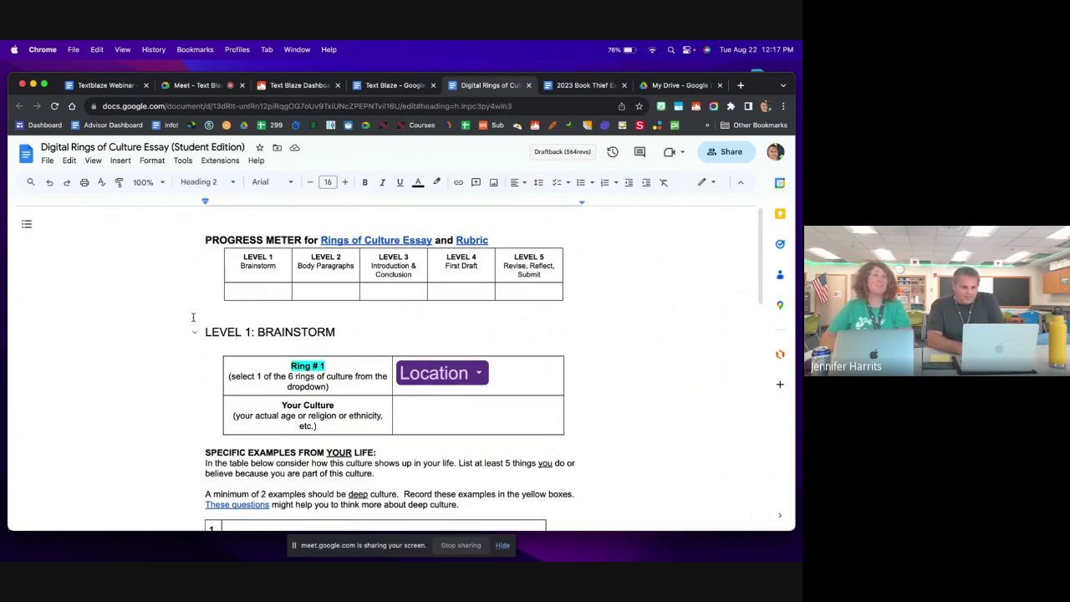
left_click(221, 306)
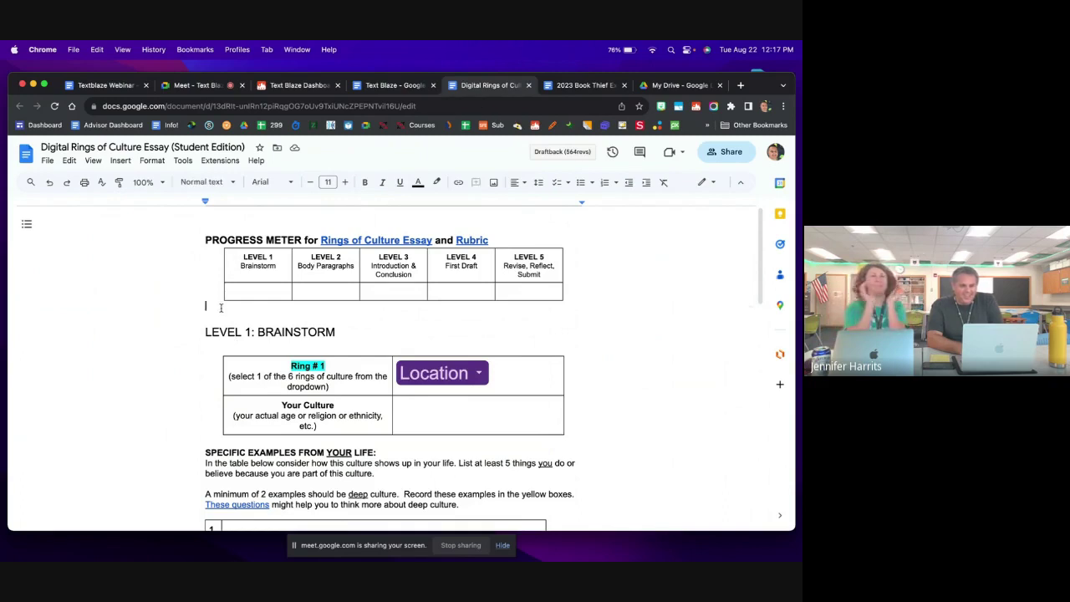
key("Return")
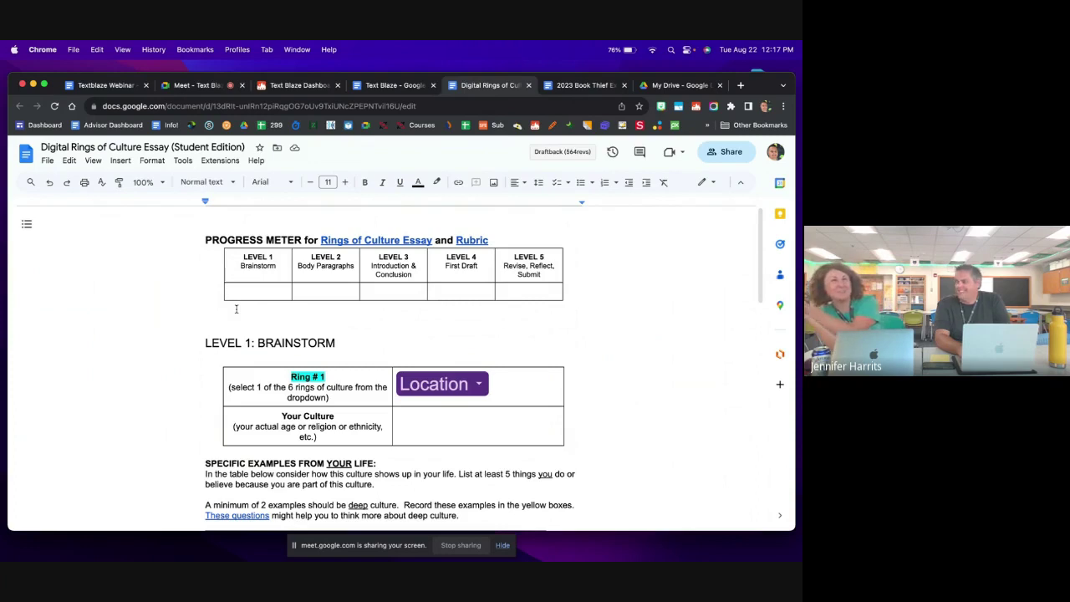
type("/")
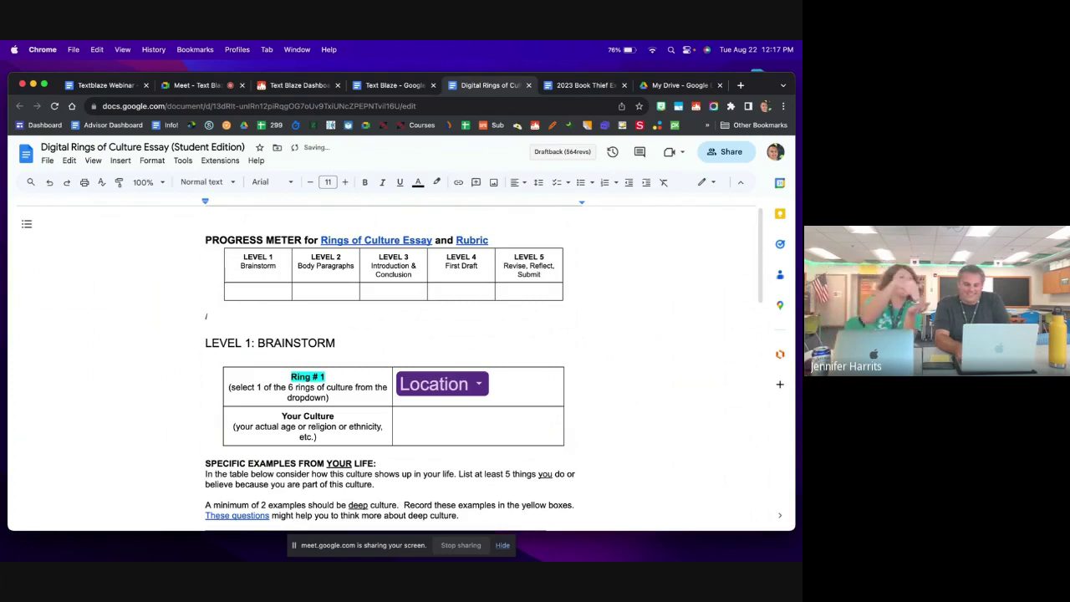
type("bp")
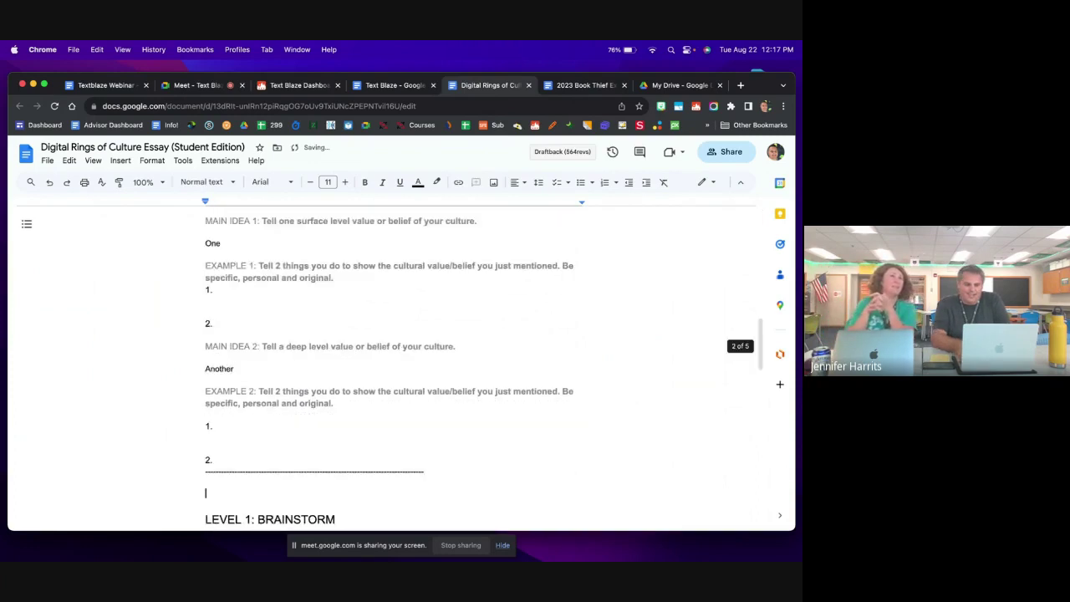
scroll(293, 323, "up", 5)
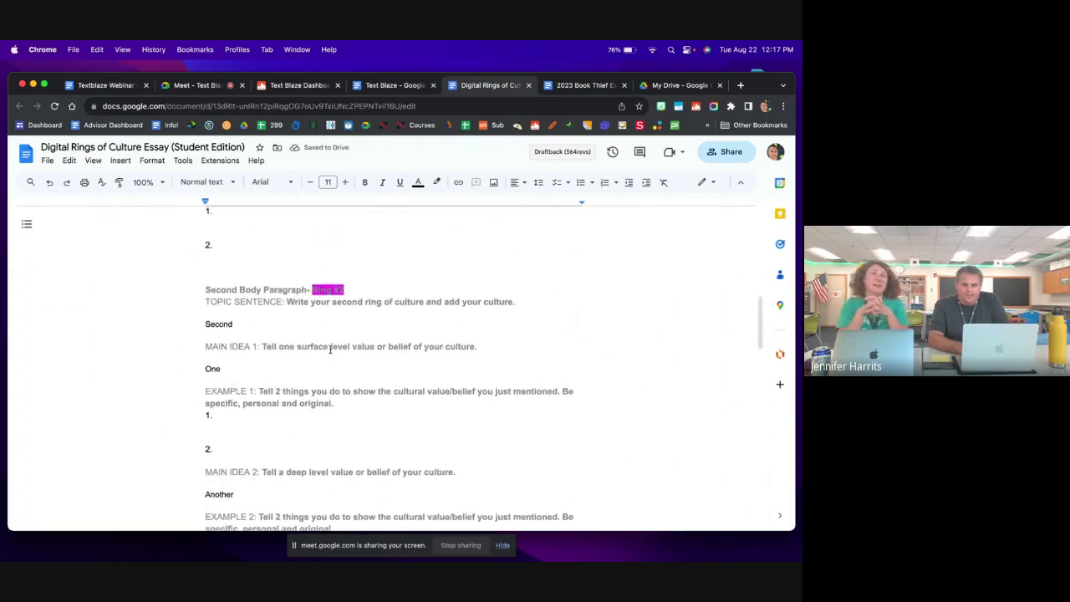
scroll(330, 350, "up", 10)
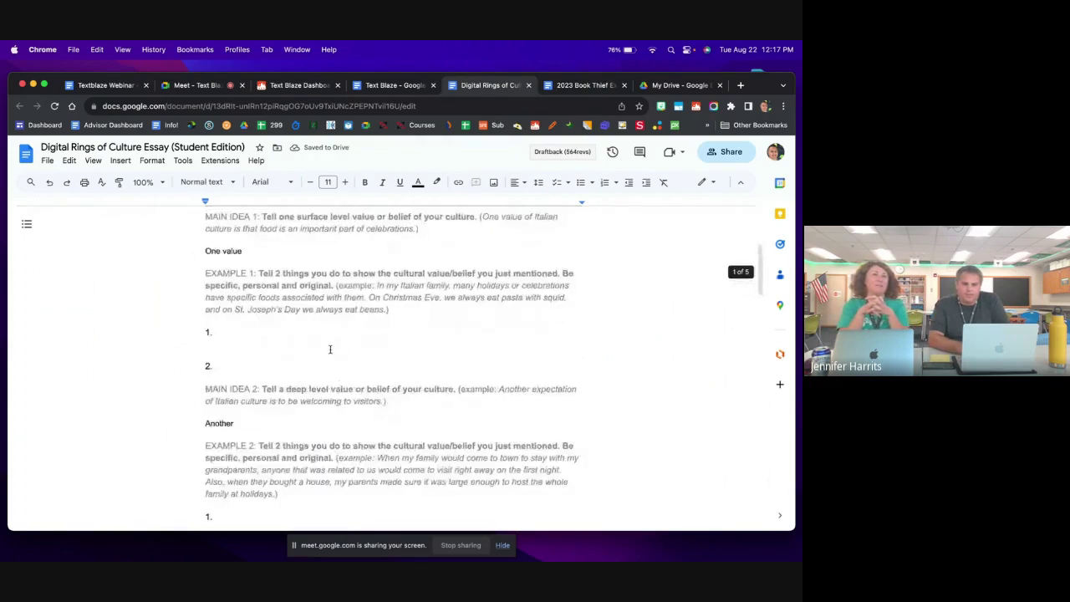
scroll(329, 346, "up", 1)
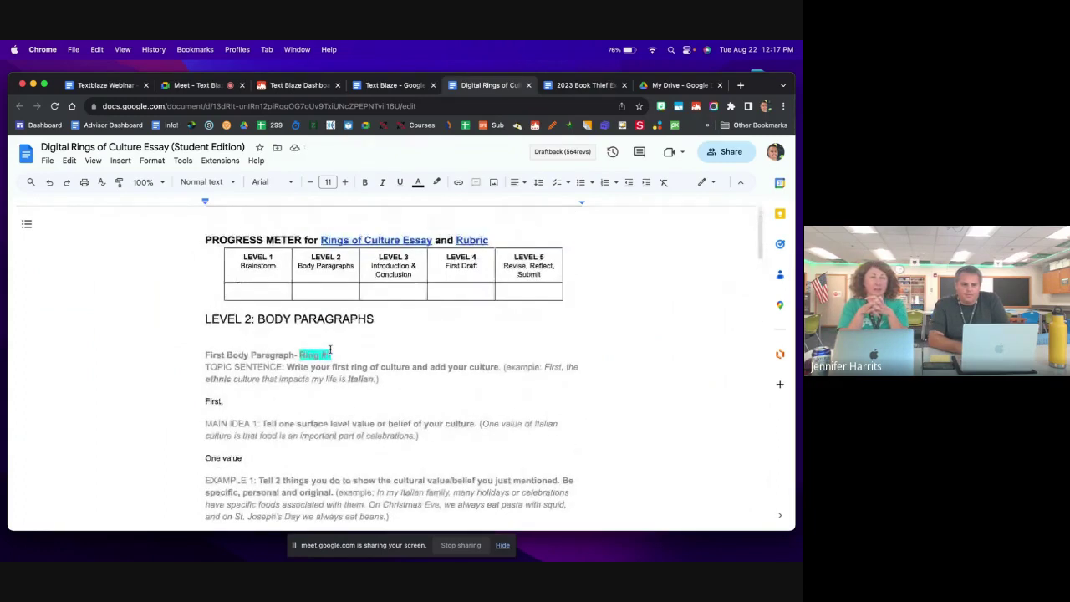
Step: Paste stickers into the Progress Meter: an image in LEVEL 1, Great Work in LEVEL 2, Awesome in LEVEL 3
left_click(269, 295)
key("super+b")
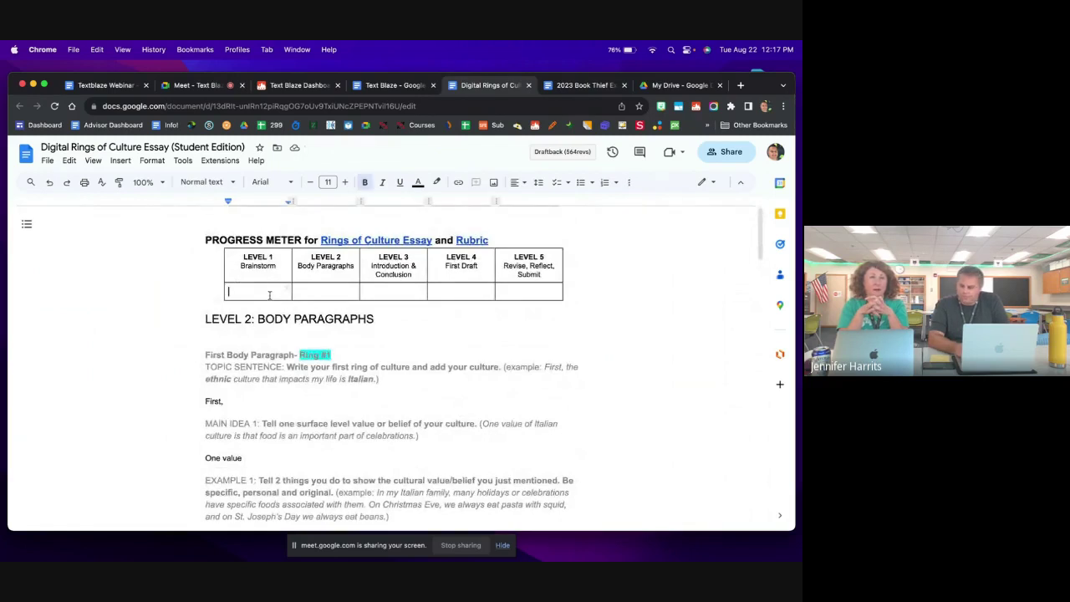
key("super+v")
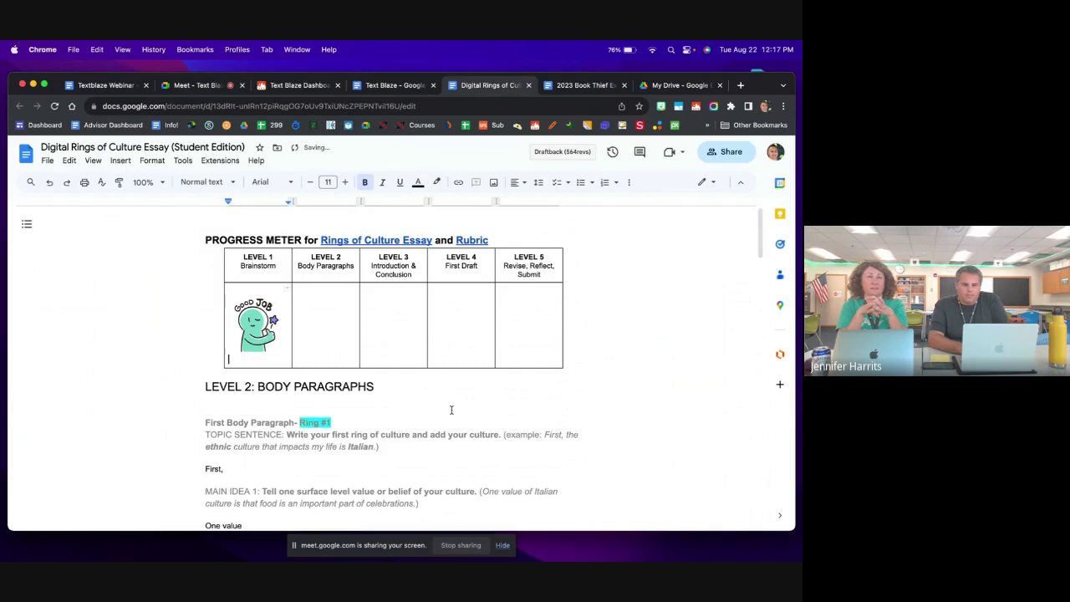
left_click(324, 345)
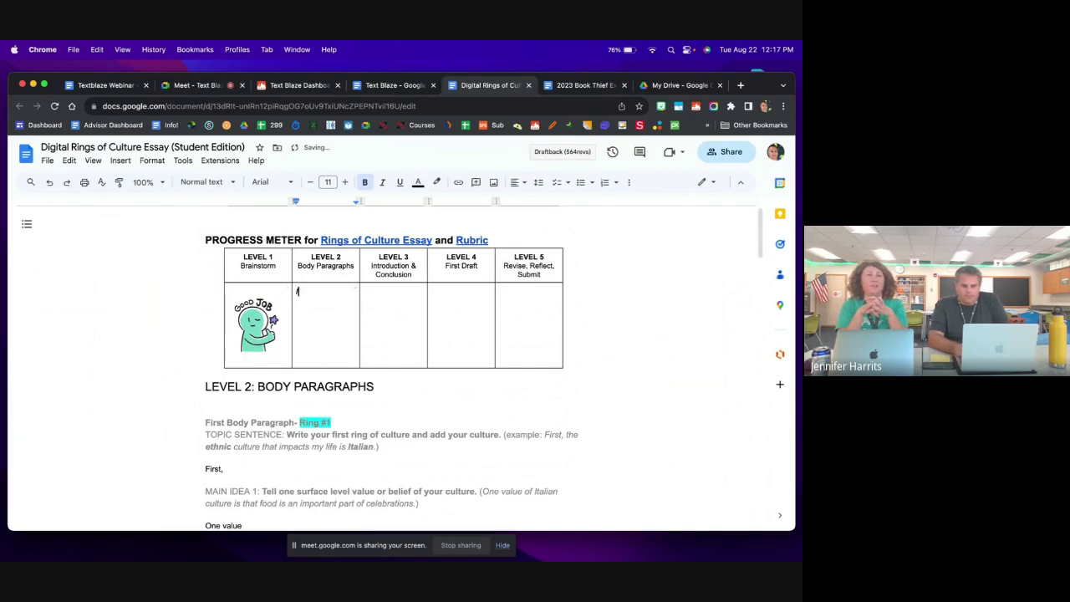
key("super+v")
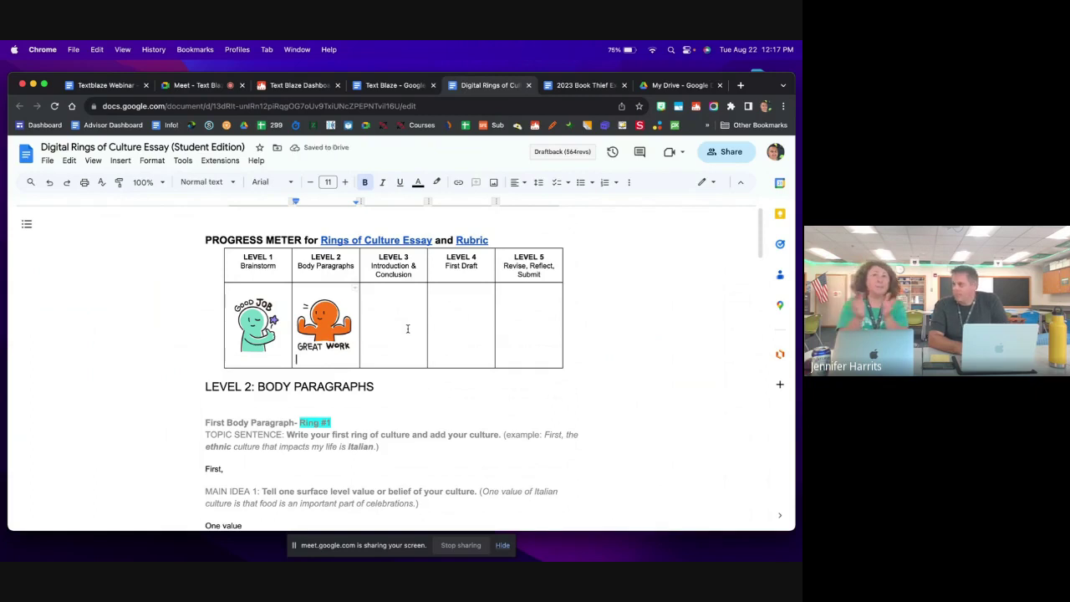
left_click(409, 328)
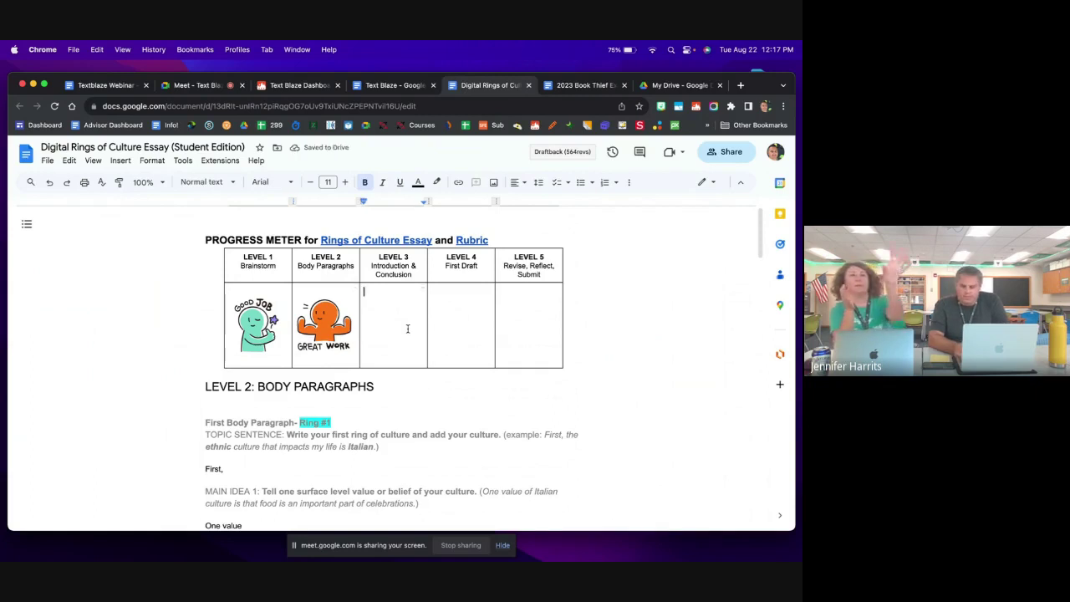
key("super+v")
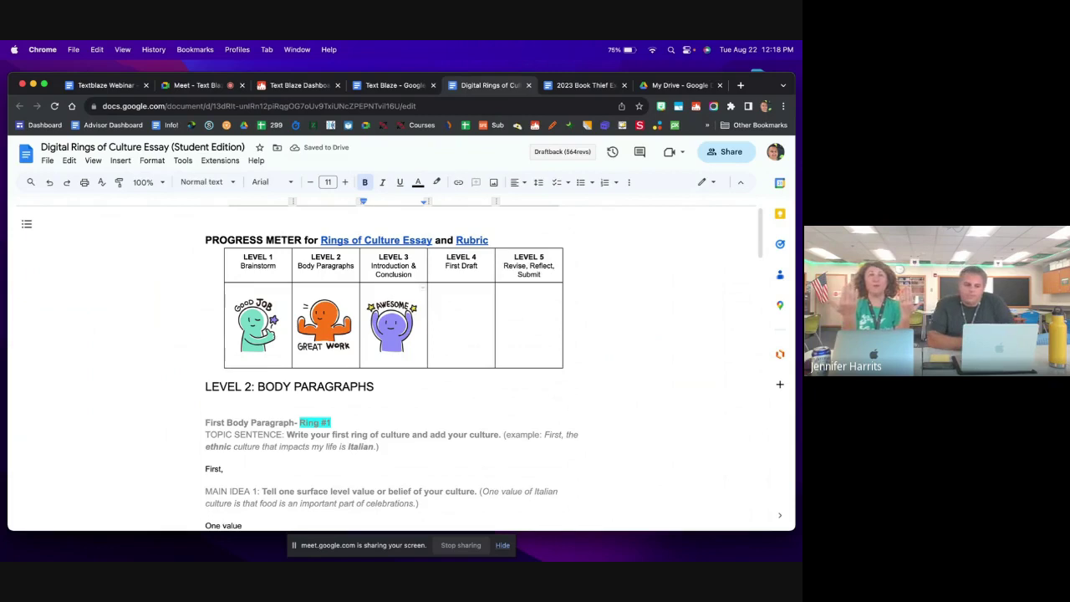
Step: Insert the LEVEL 3 and LEVEL 4: Rough Draft sections with /l3 and /l4 above the level headings
left_click(201, 372)
key("Return")
key("Up")
type("/")
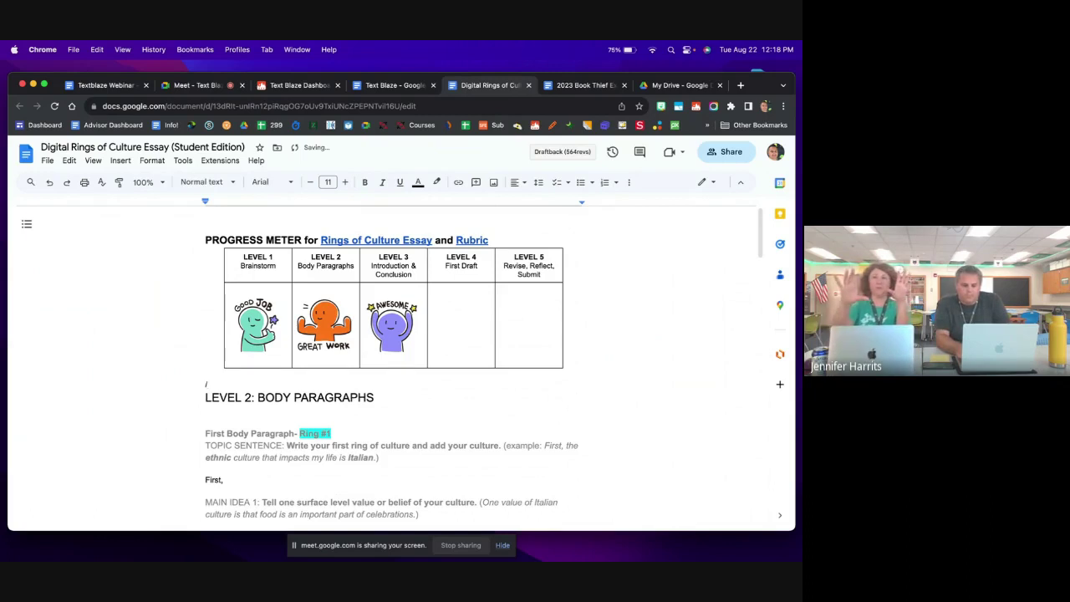
type("l3")
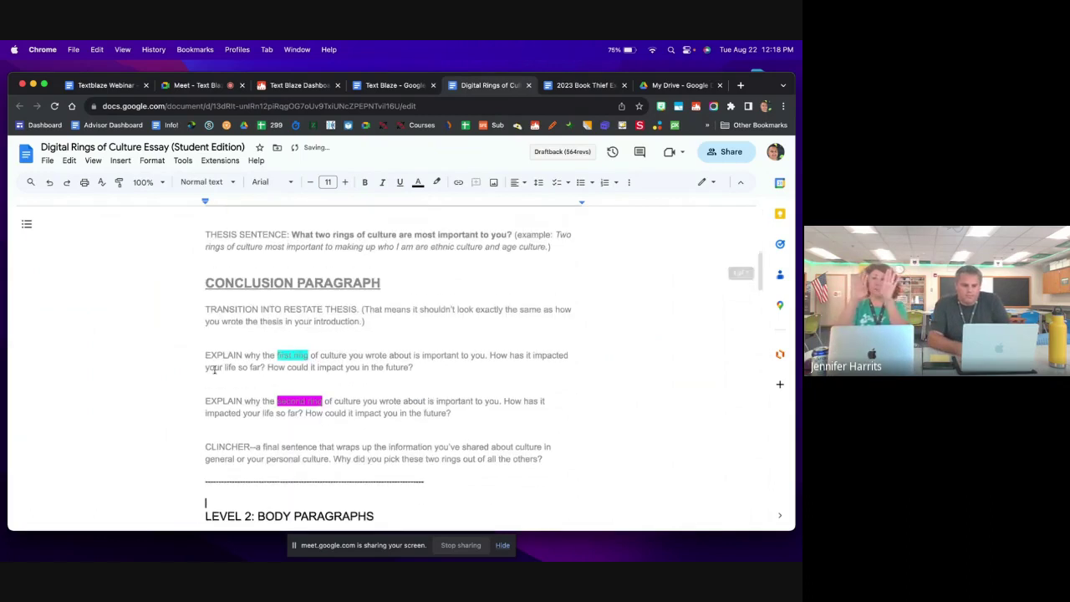
scroll(214, 369, "up", 10)
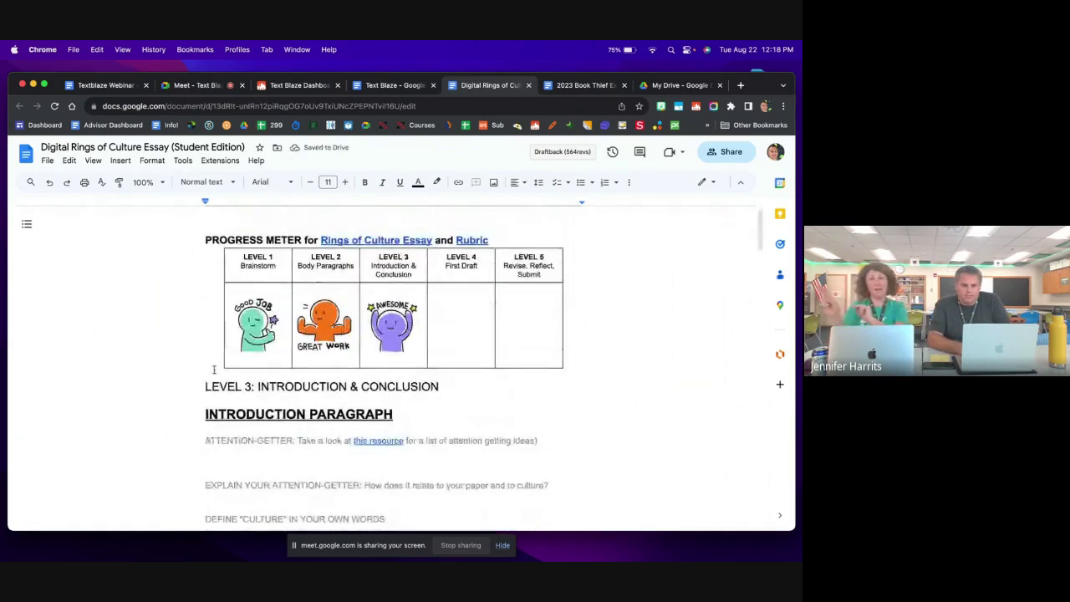
left_click(211, 381)
key("Return")
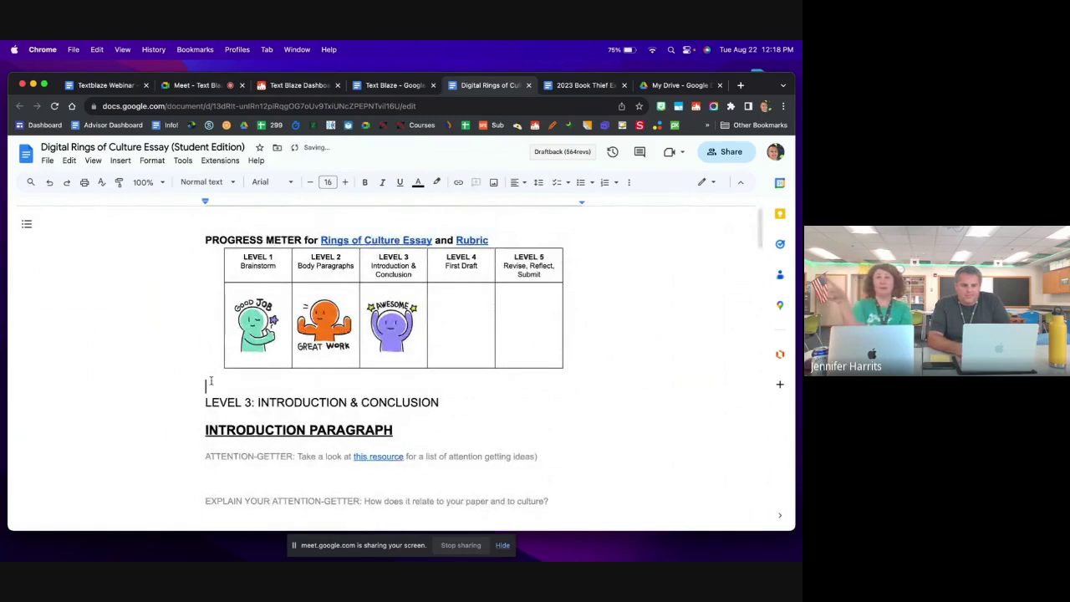
type("/l")
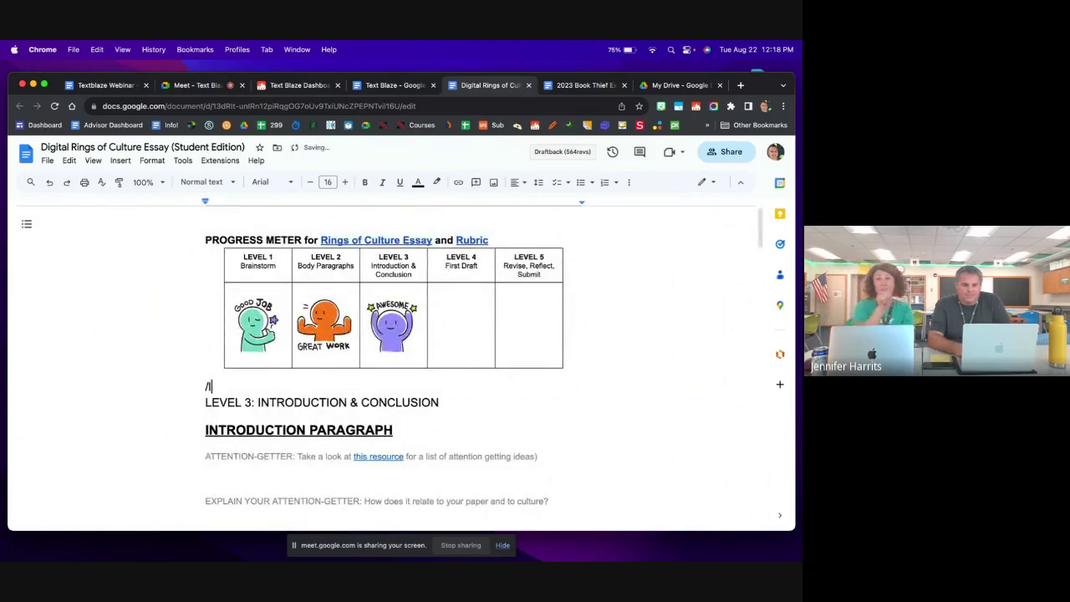
type("4")
Step: Paste the I'm so proud of you sticker into the LEVEL 4 progress cell
scroll(481, 368, "up", 5)
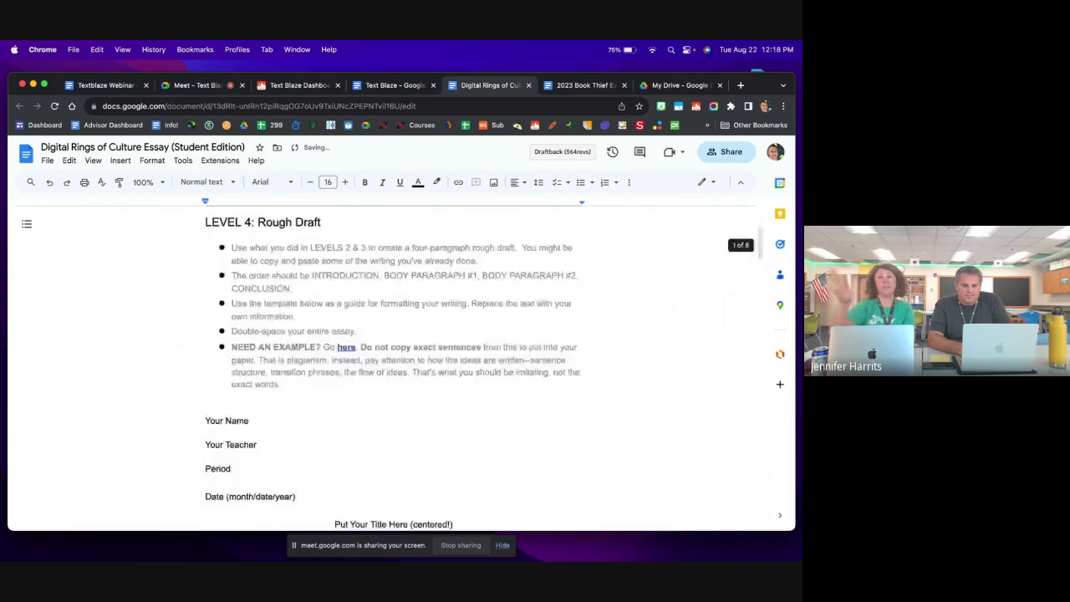
scroll(481, 368, "up", 2)
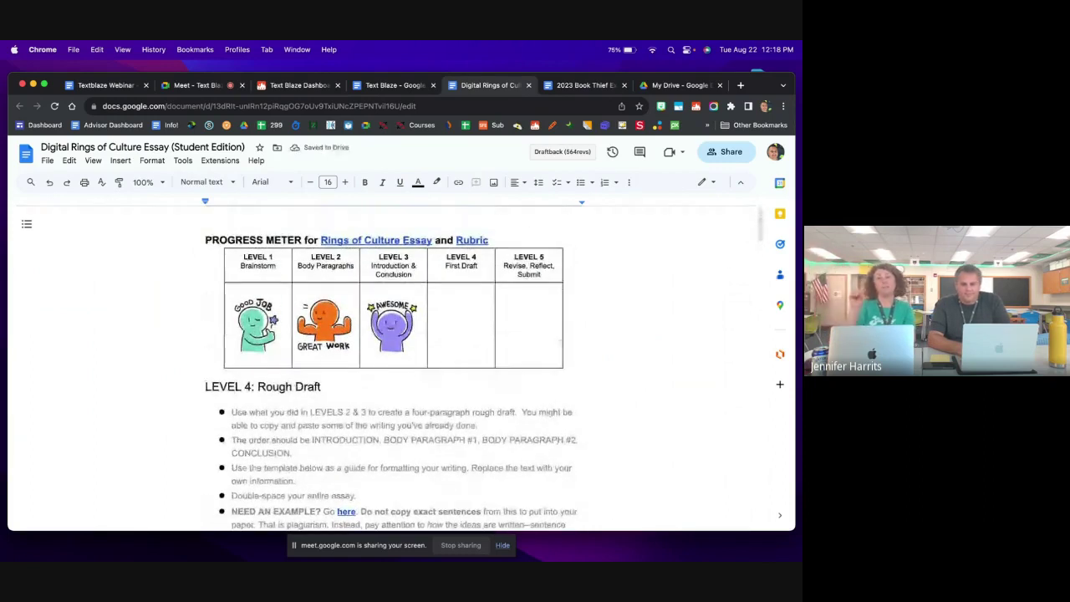
left_click(466, 327)
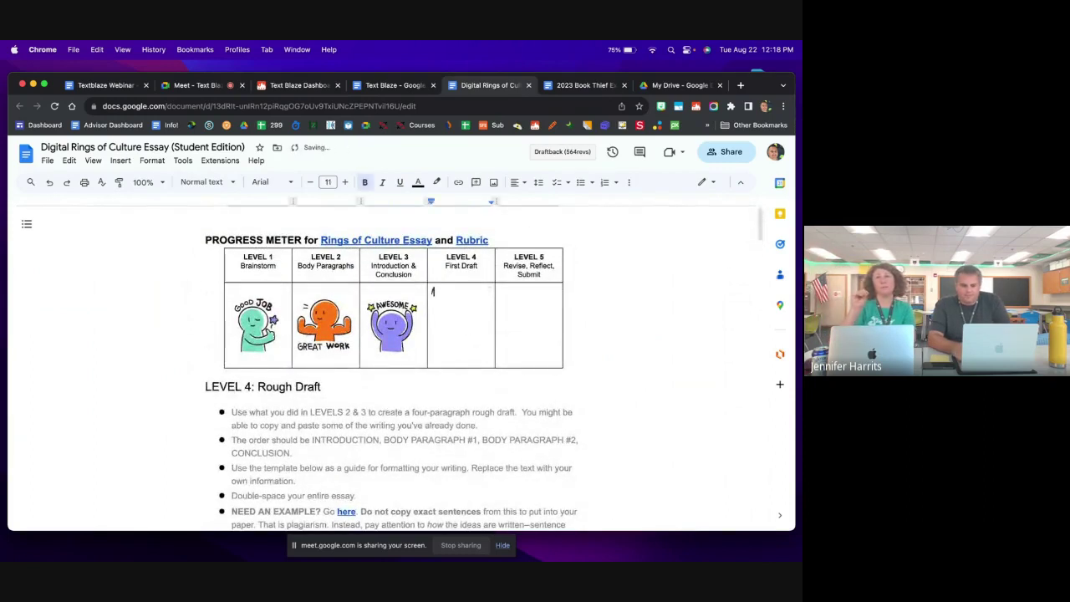
key("super+v")
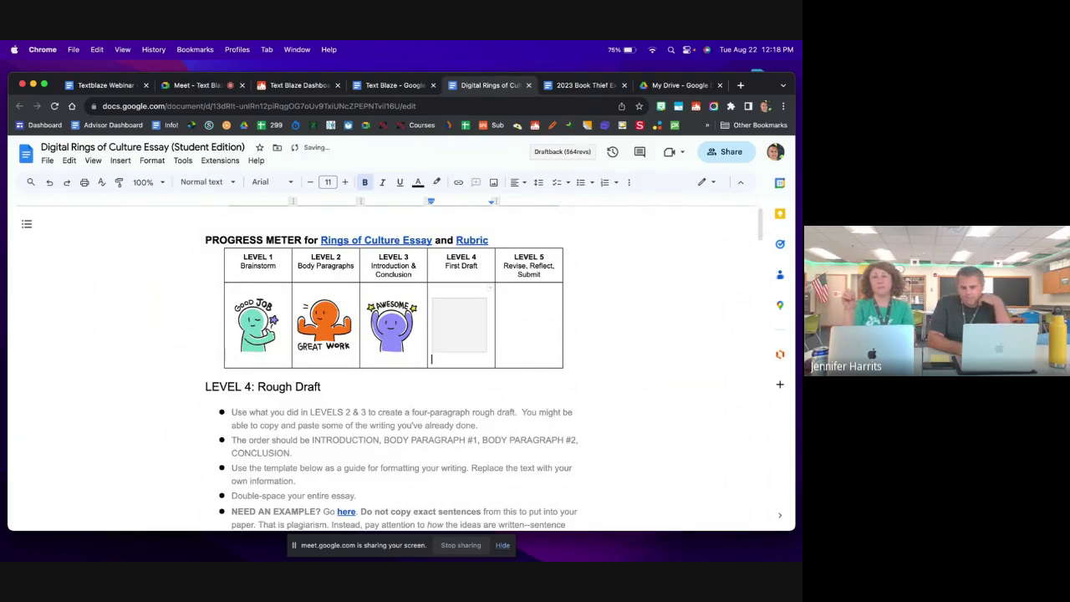
scroll(452, 350, "down", 2)
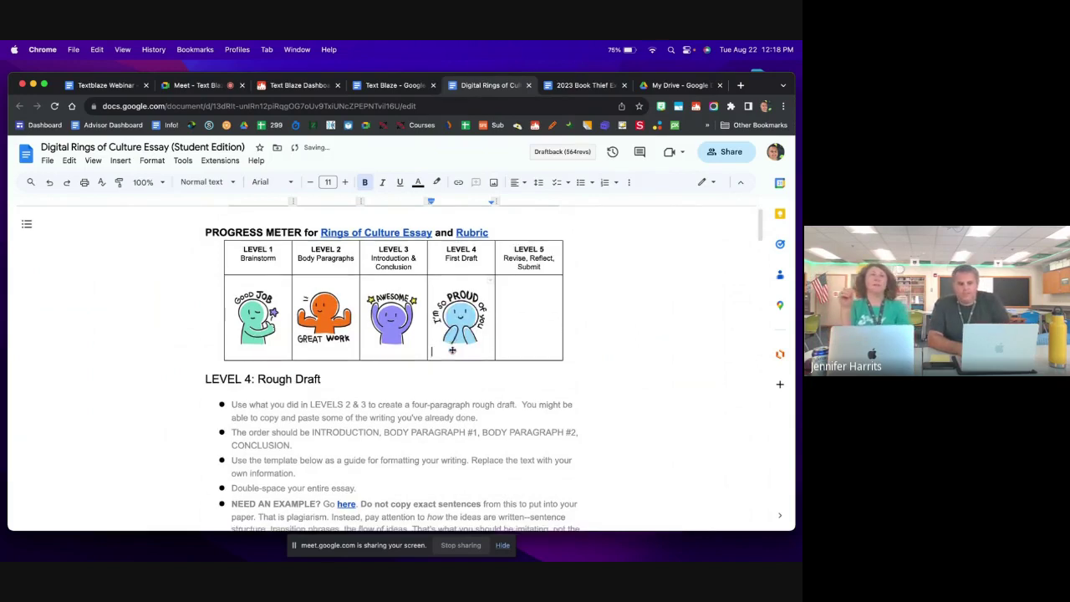
scroll(453, 350, "up", 2)
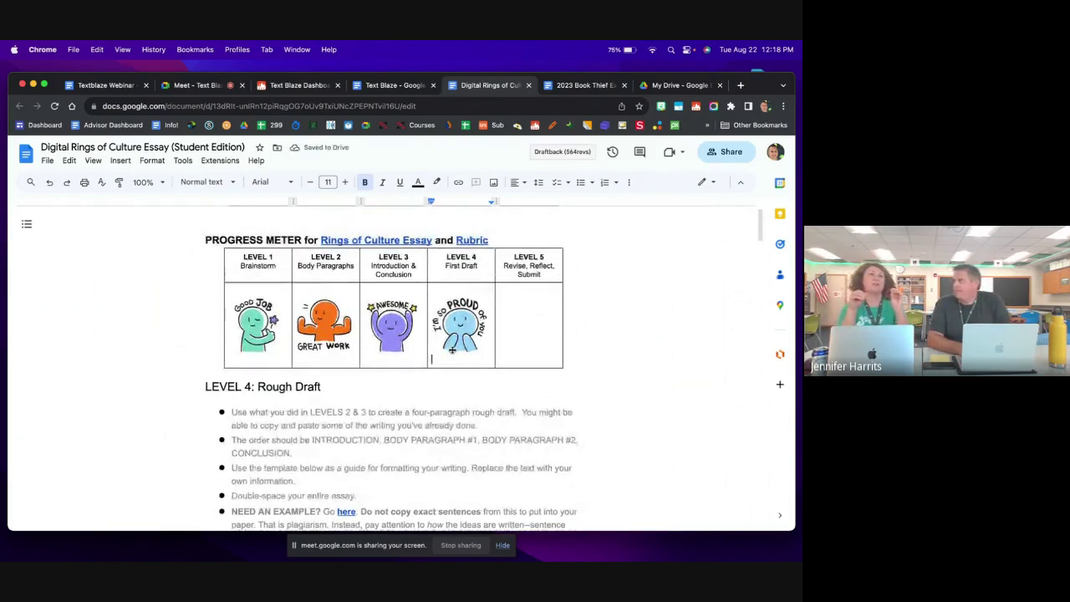
scroll(453, 349, "down", 1)
scroll(451, 349, "down", 1)
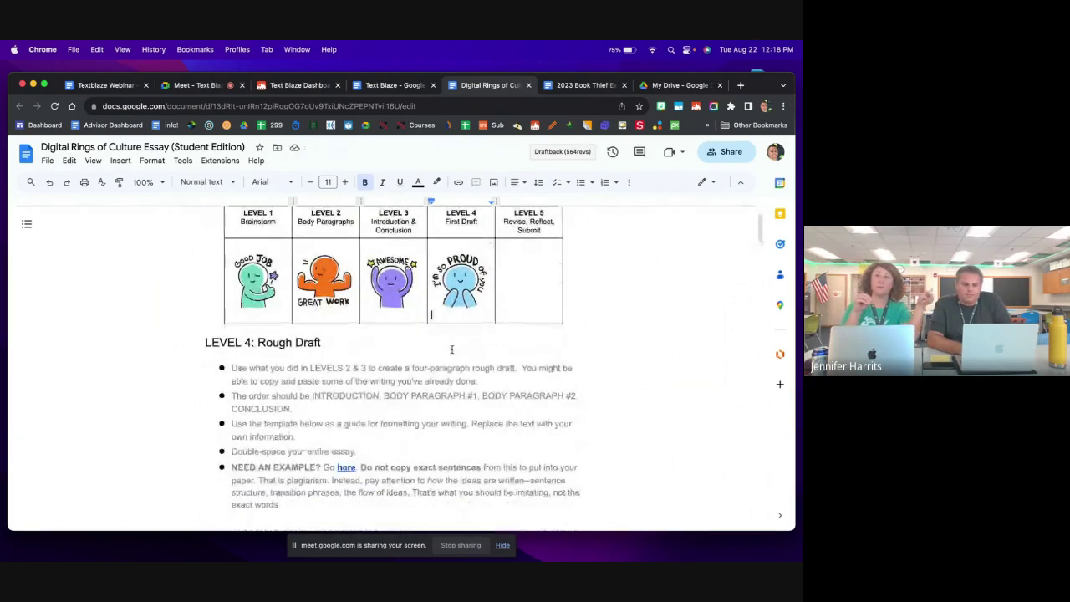
scroll(452, 350, "up", 2)
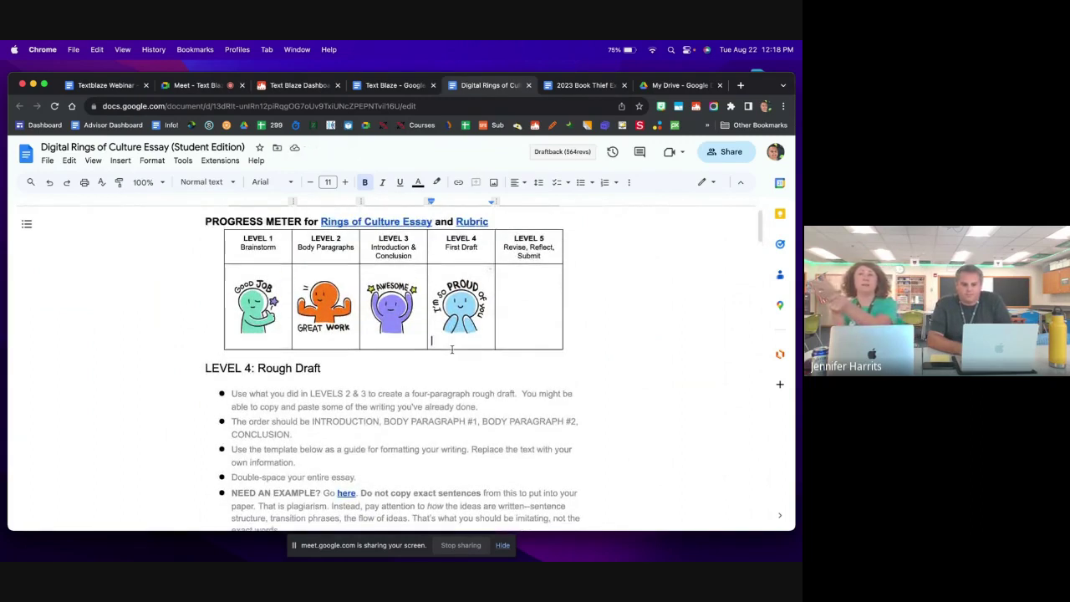
scroll(452, 349, "down", 1)
scroll(452, 350, "up", 1)
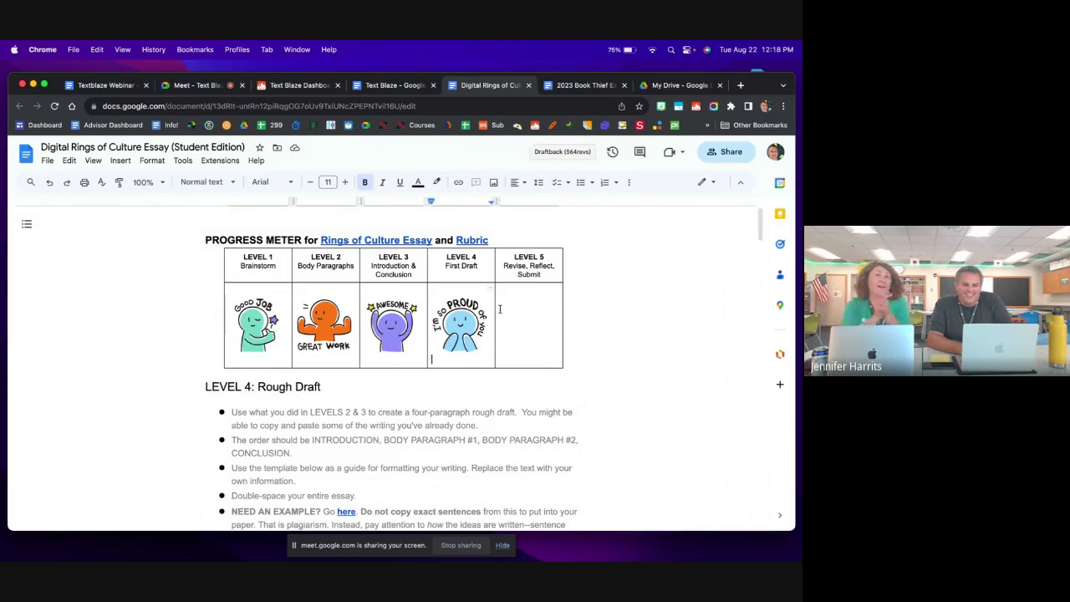
Step: In the 2023 Book Thief Exam, fill the first Areas of Success cell with the /prepl snippet
left_click(574, 90)
scroll(612, 301, "up", 5)
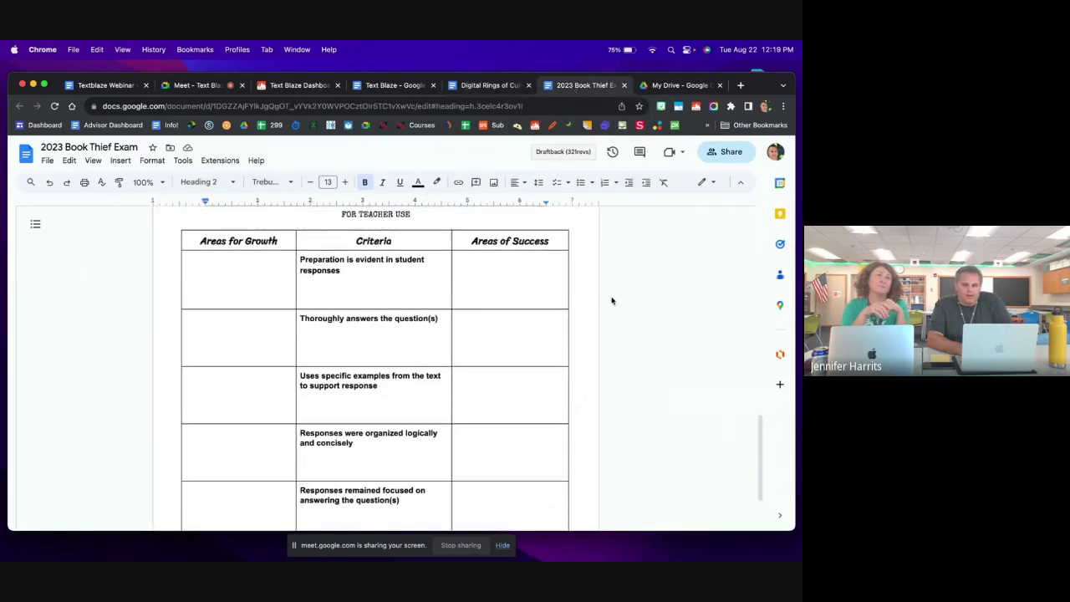
scroll(611, 301, "up", 5)
scroll(611, 301, "down", 10)
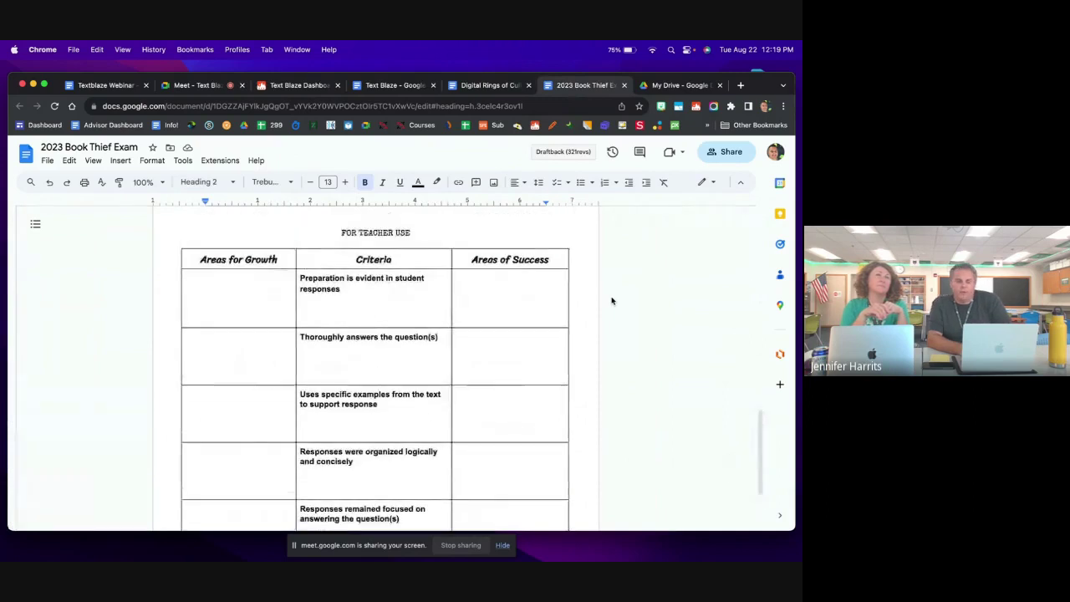
scroll(612, 301, "down", 1)
scroll(611, 301, "up", 1)
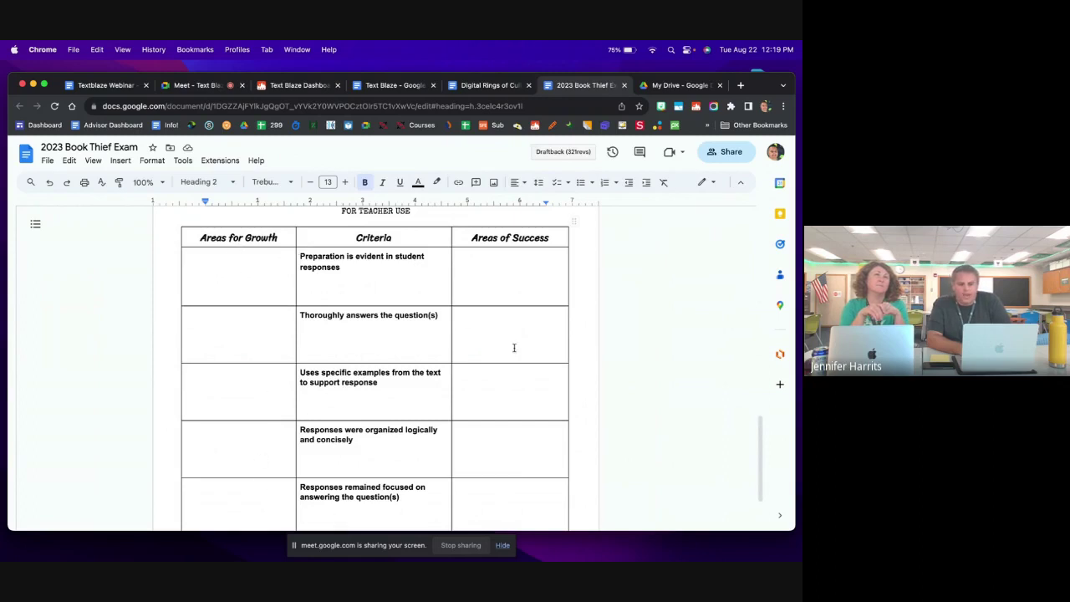
left_click(532, 285)
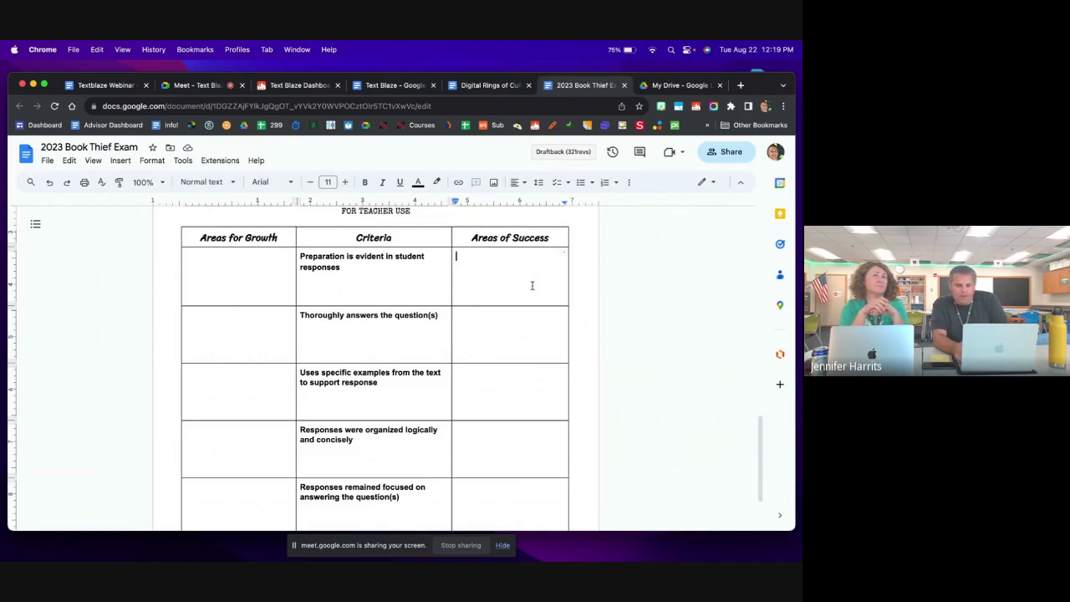
type("/prep")
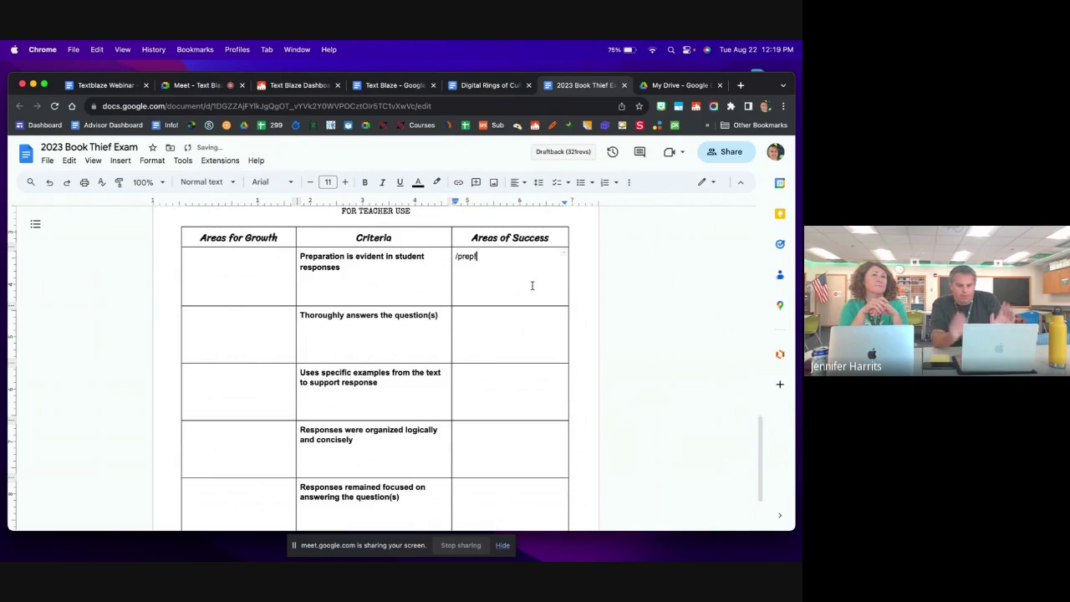
type("l")
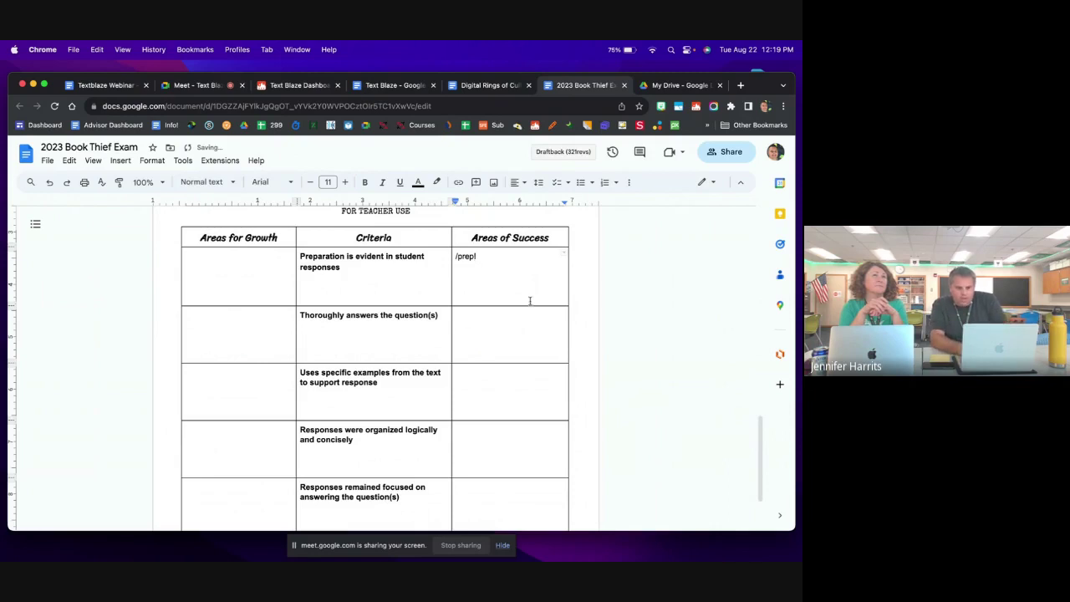
key("alt+shift+Left")
key("BackSpace")
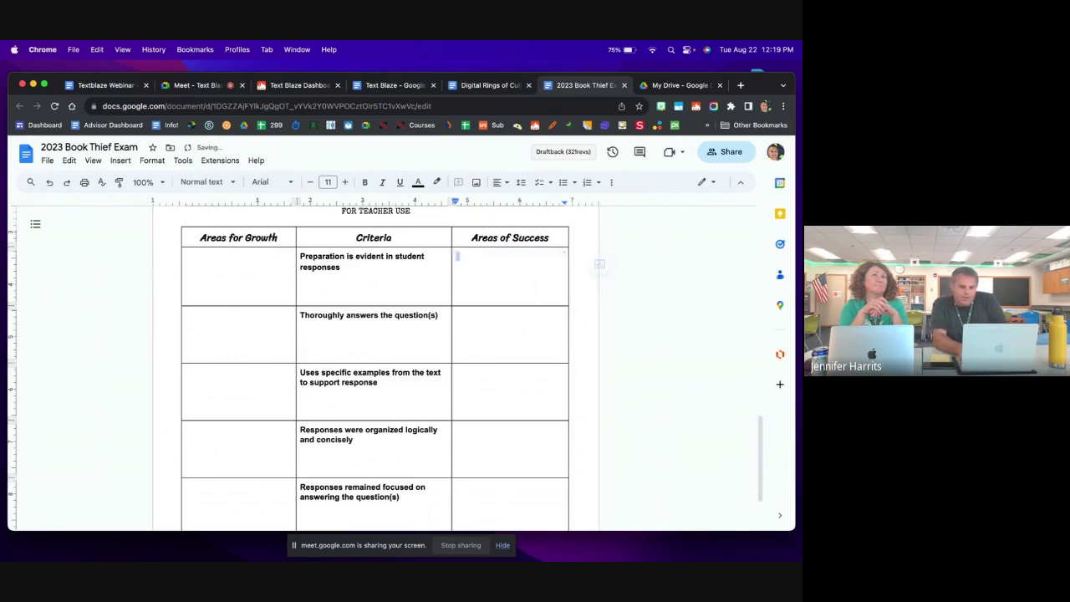
key("BackSpace")
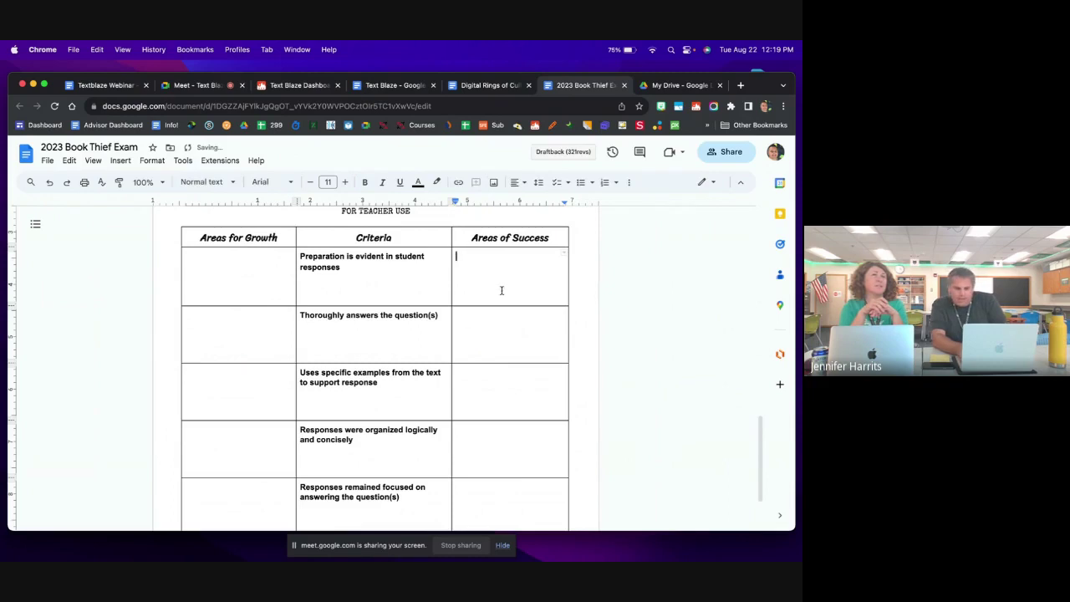
type("/prep")
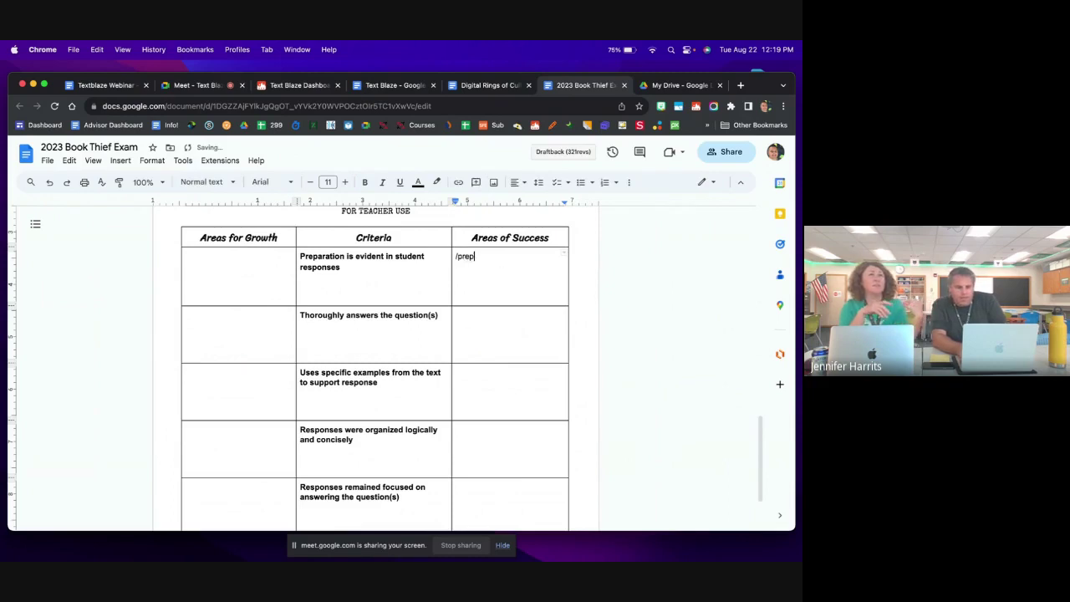
type("l")
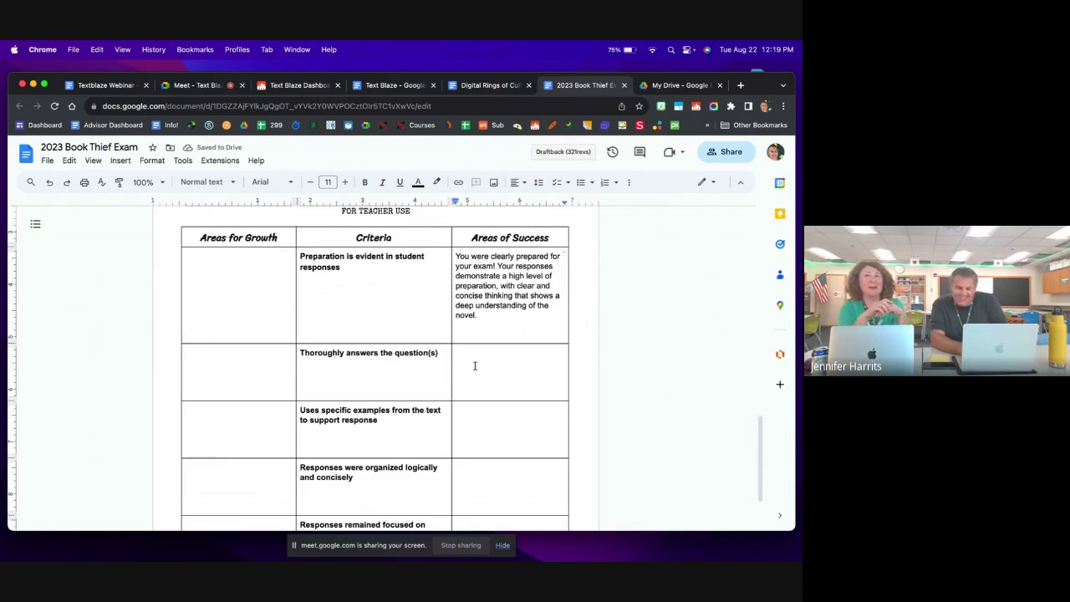
Step: Add /thor and /exa growth feedback to the thoroughness and specific-examples rows, trimming extra blank lines
left_click(485, 360)
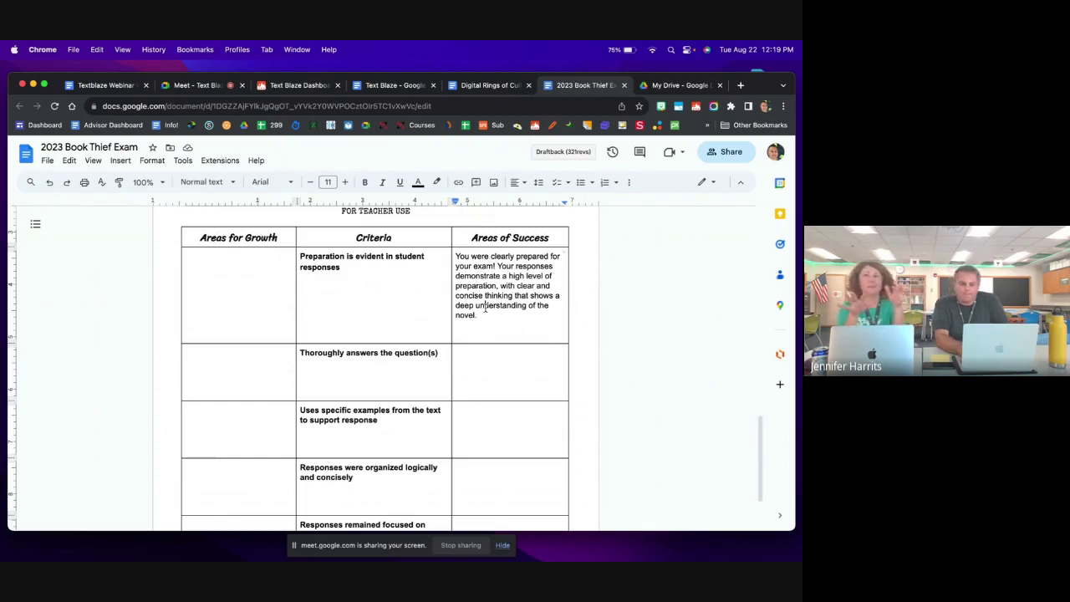
left_click(224, 381)
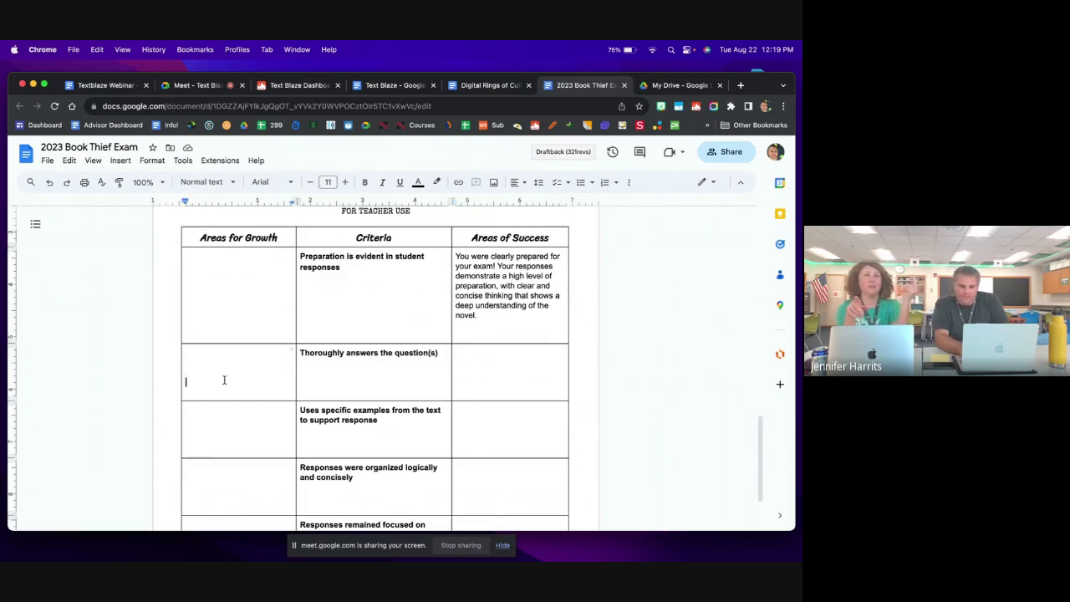
type("/")
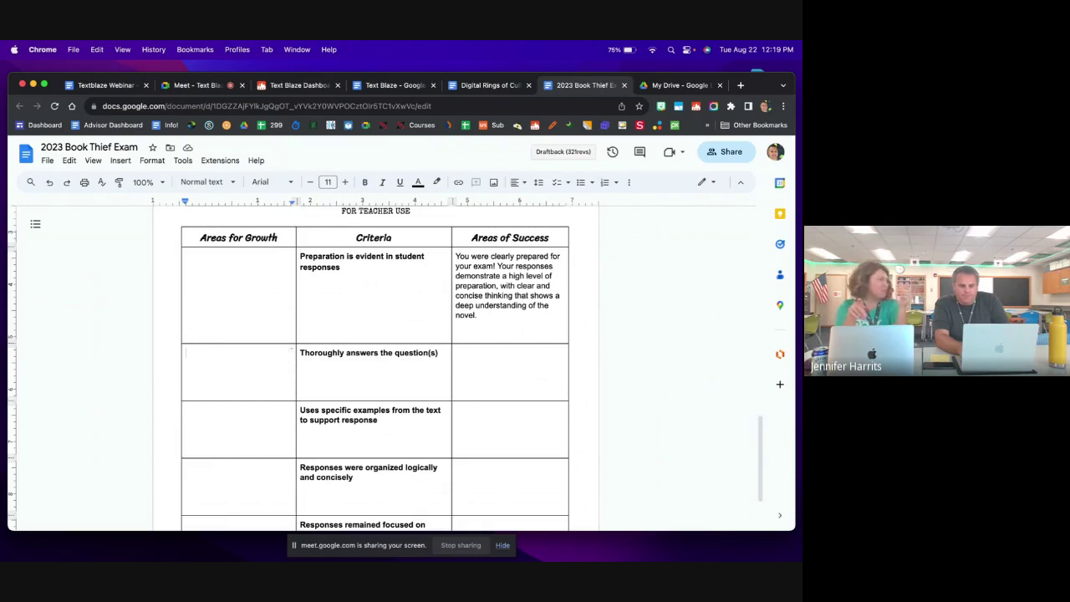
type("tho")
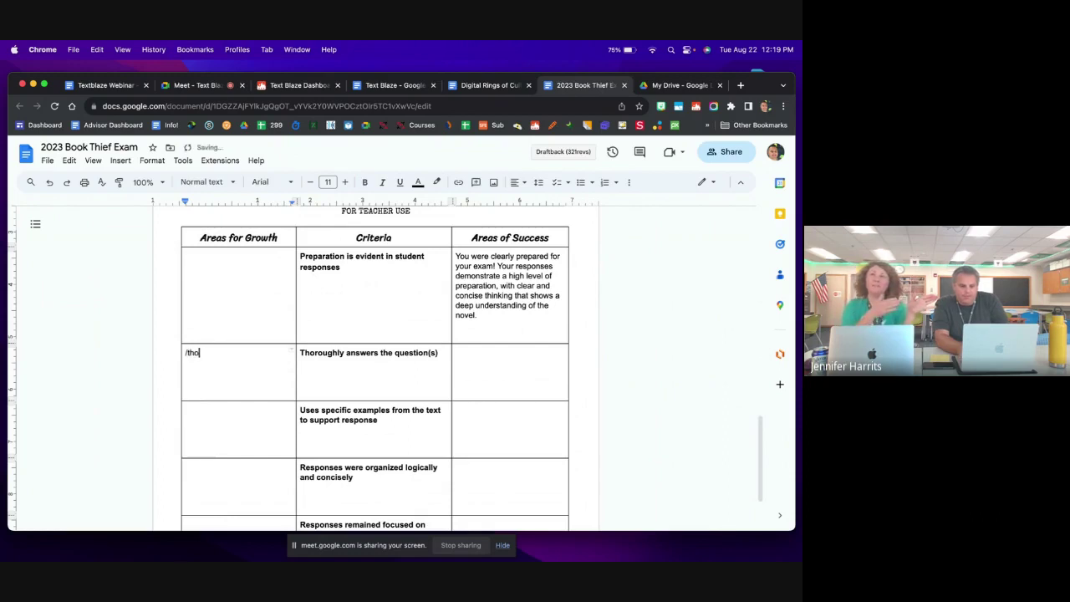
type("r")
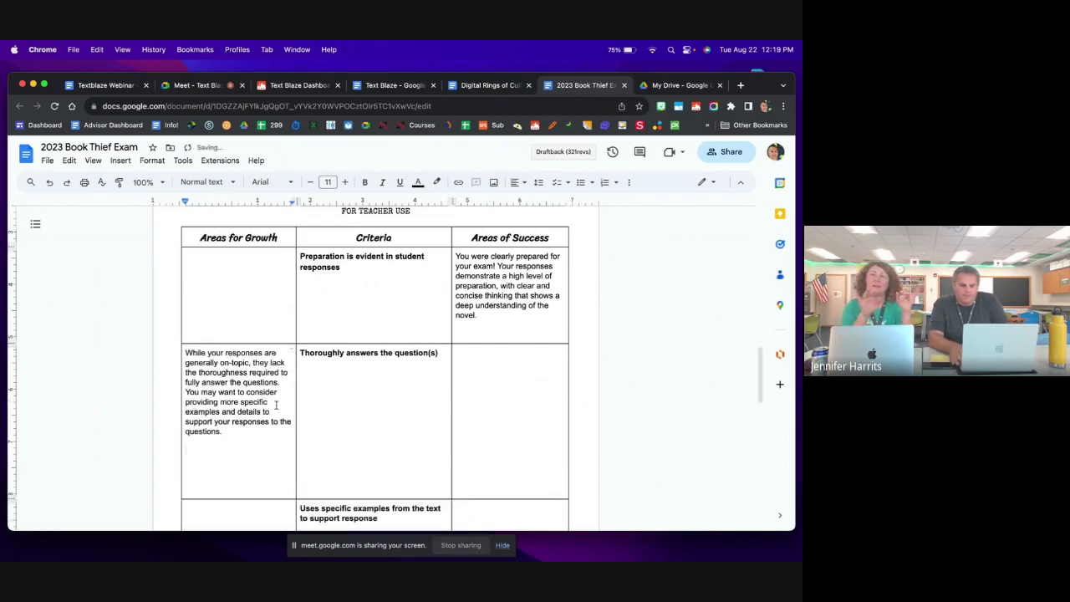
key("BackSpace")
key("BackSpace")
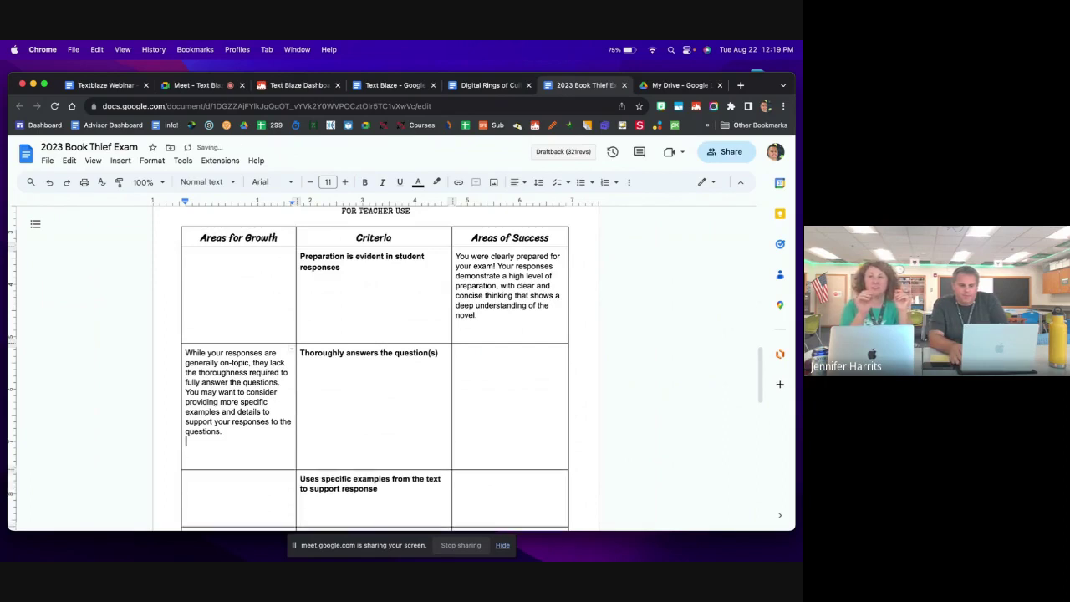
key("BackSpace")
scroll(388, 417, "down", 1)
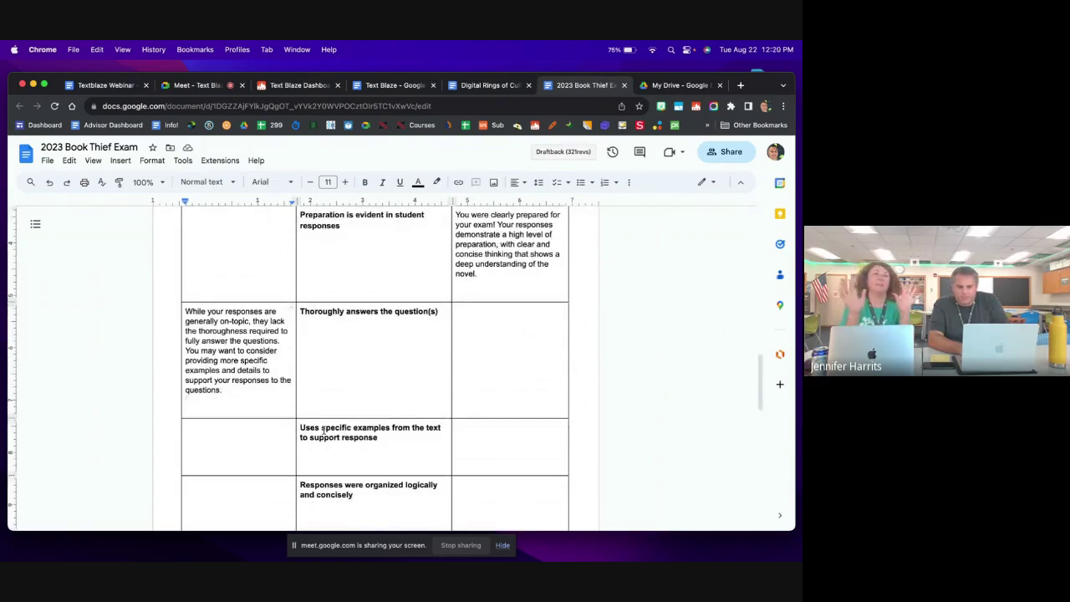
left_click(276, 444)
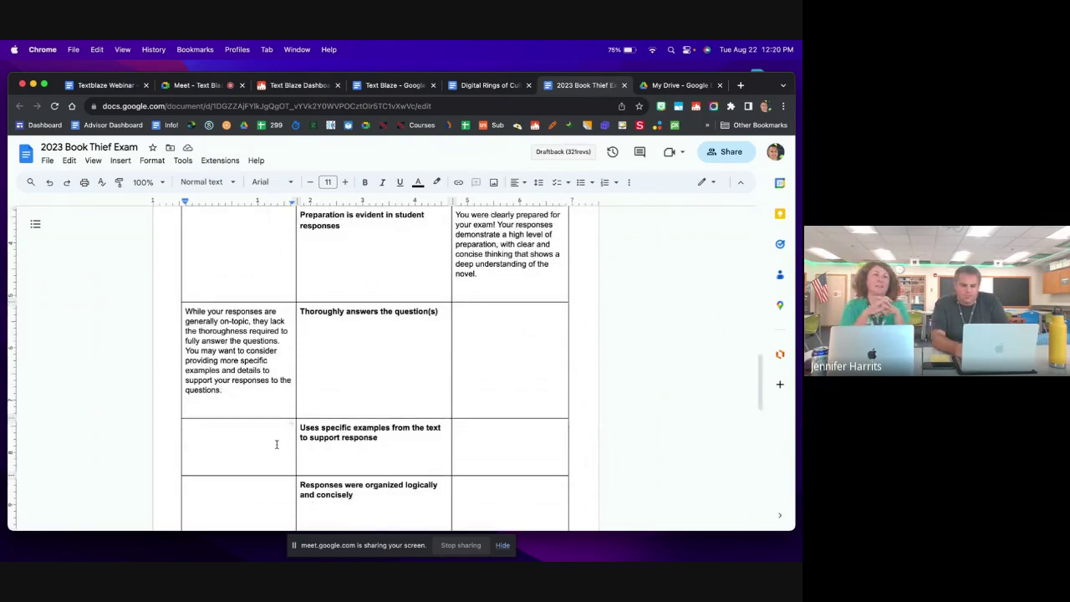
type("/e")
type("xa")
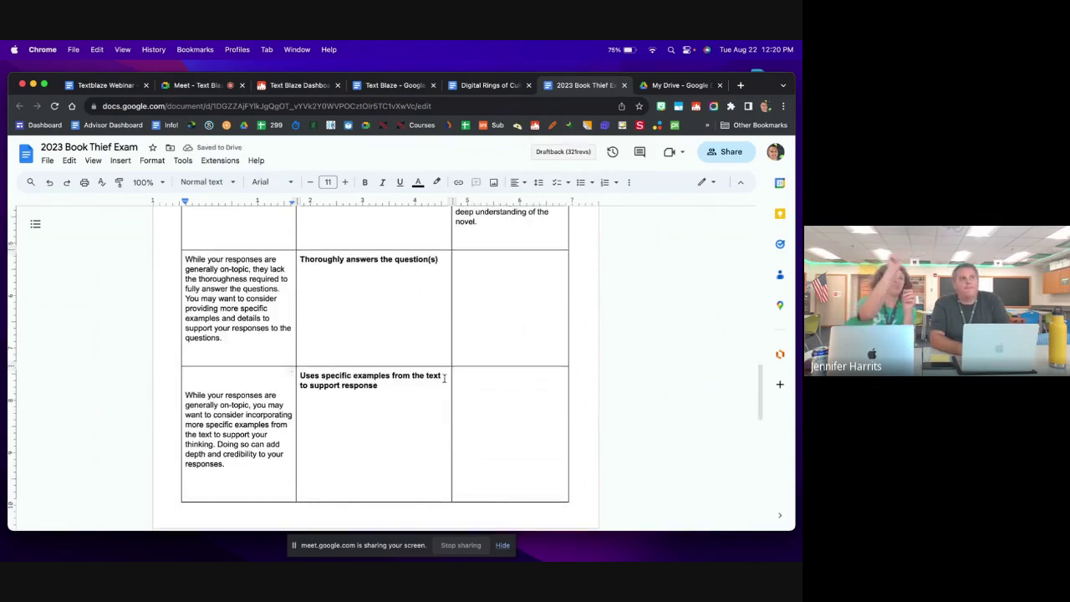
Step: Start and erase a /ch snippet in the organized-logically success cell, then go to the Text Blaze dashboard
scroll(478, 432, "down", 4)
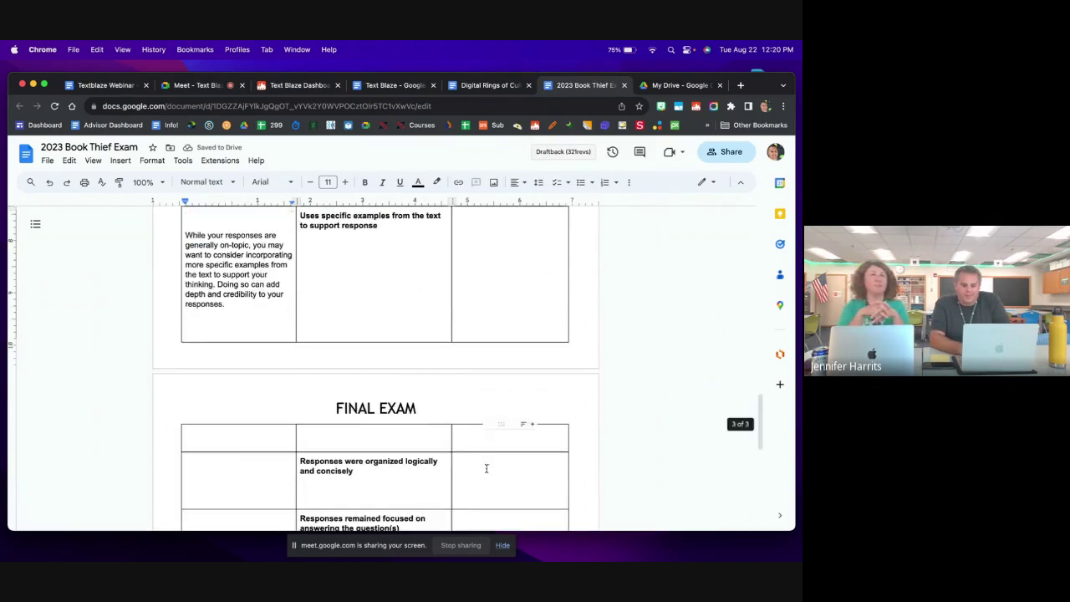
left_click(485, 470)
type("/check")
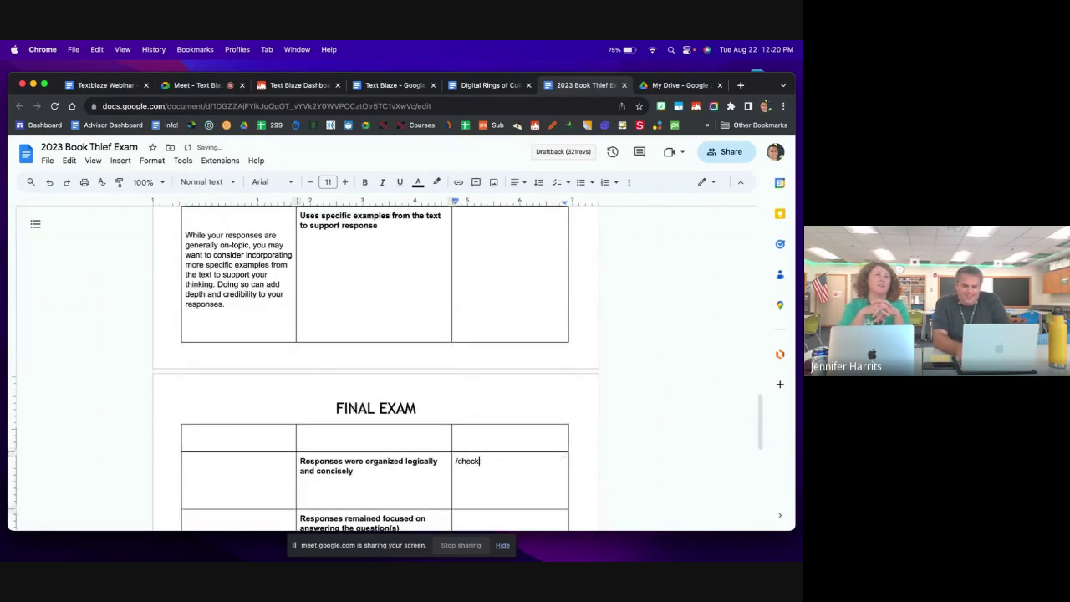
key("BackSpace")
key("BackSpace")
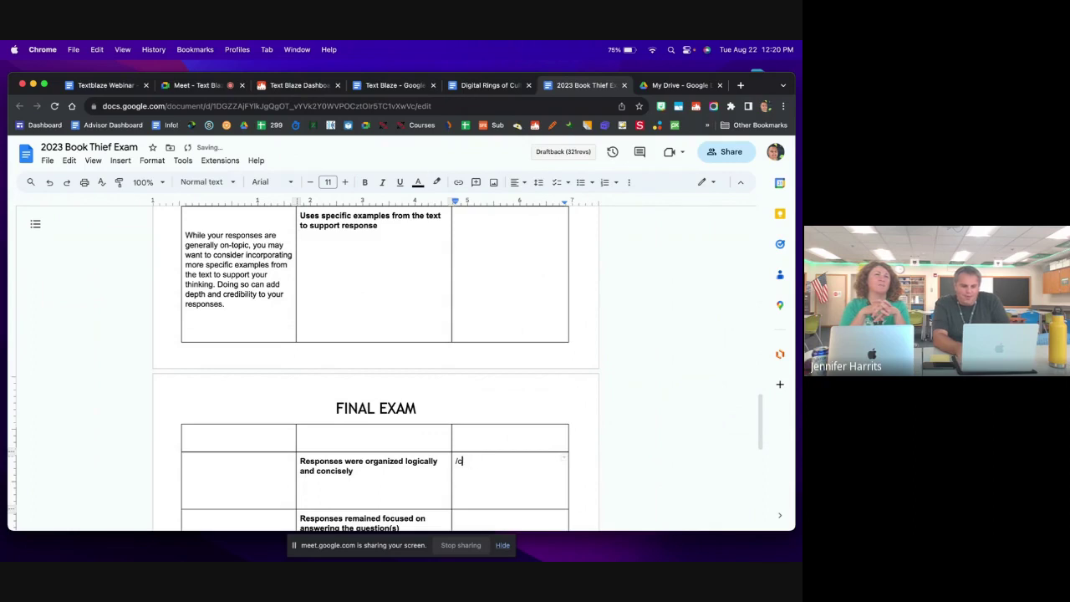
scroll(486, 469, "up", 5)
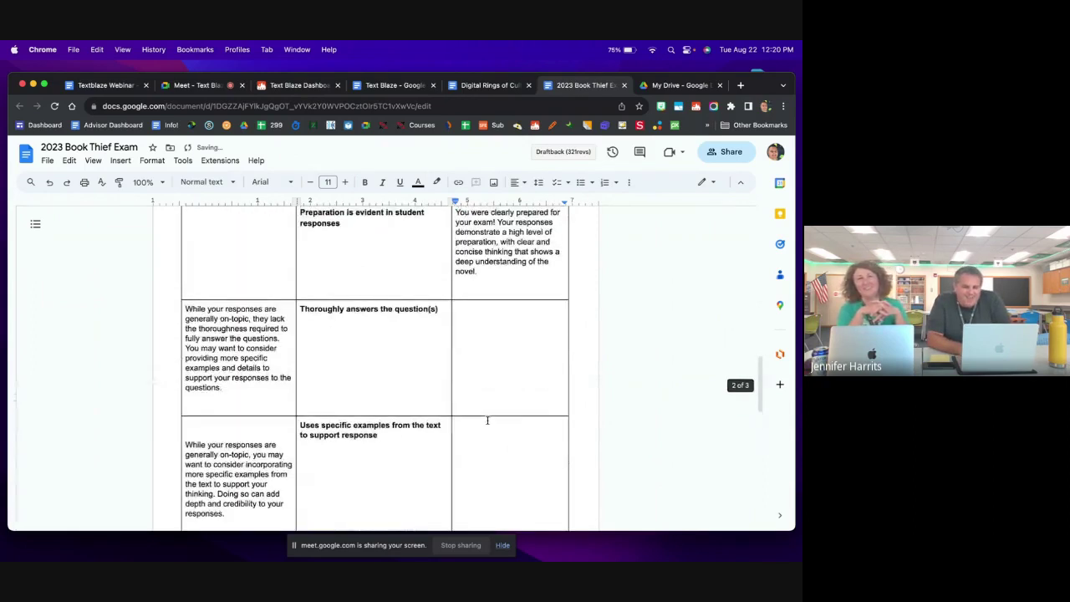
scroll(487, 419, "up", 2)
scroll(487, 420, "down", 2)
scroll(488, 420, "up", 3)
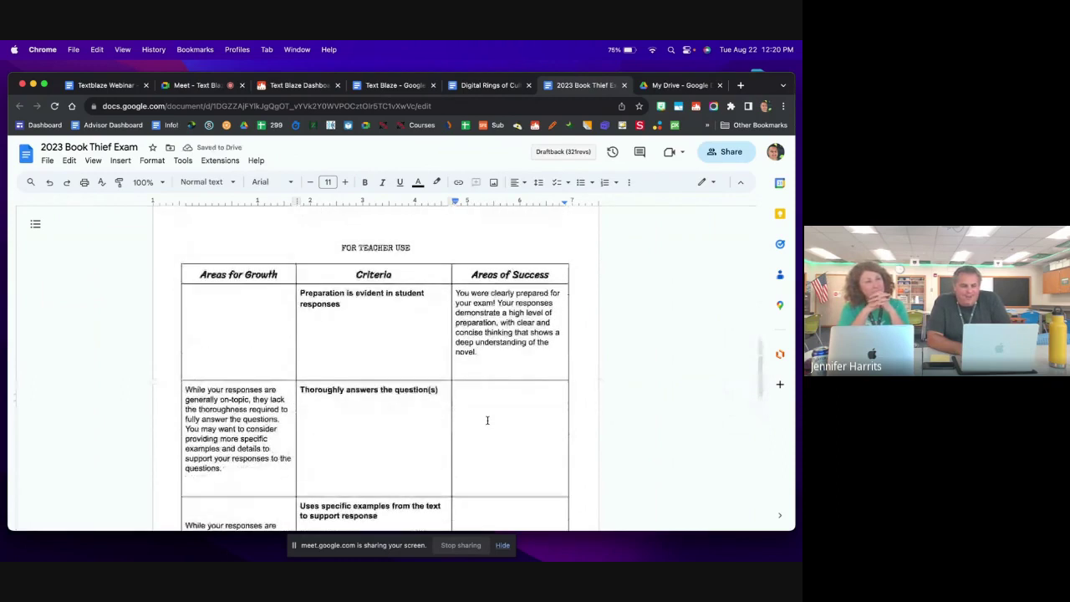
left_click(272, 87)
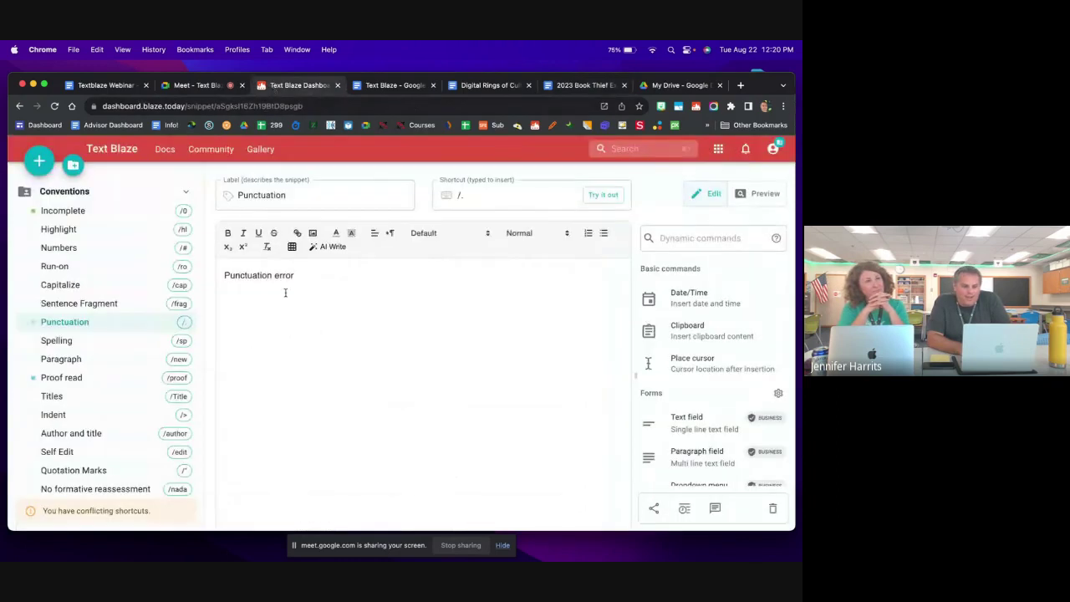
Step: Select the Punctuation error snippet text, browse the Conventions and Sci-Fi folders, and return to the document
triple_click(251, 279)
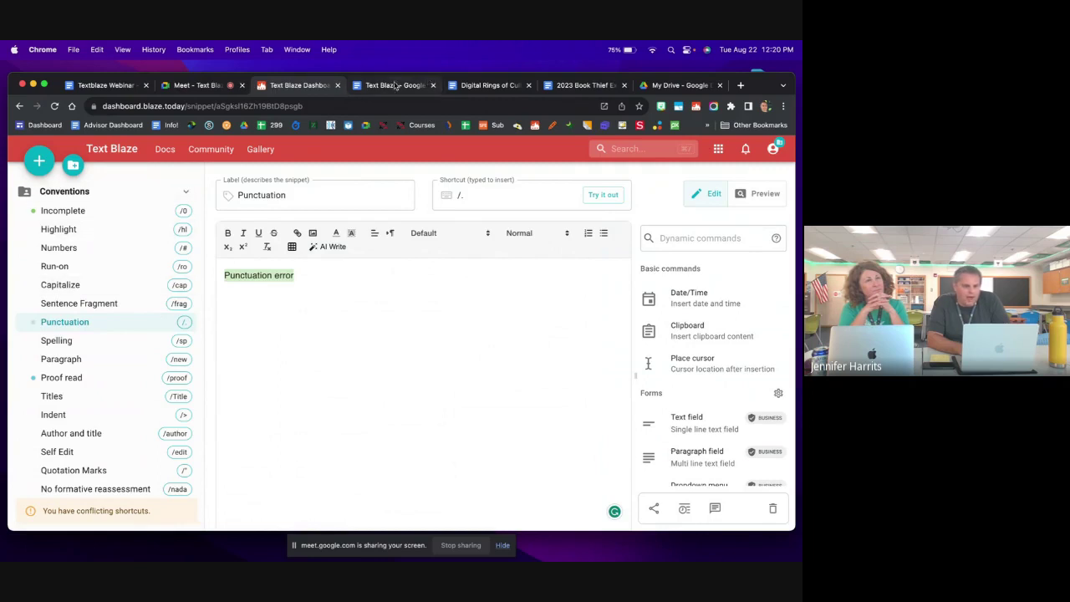
scroll(143, 248, "down", 3)
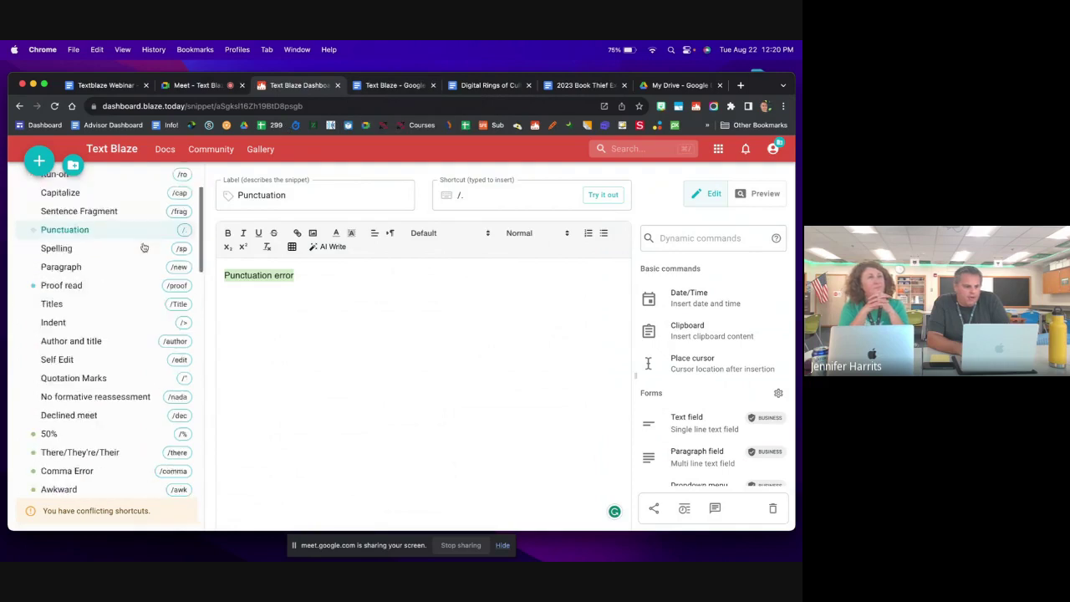
scroll(144, 247, "up", 3)
left_click(125, 192)
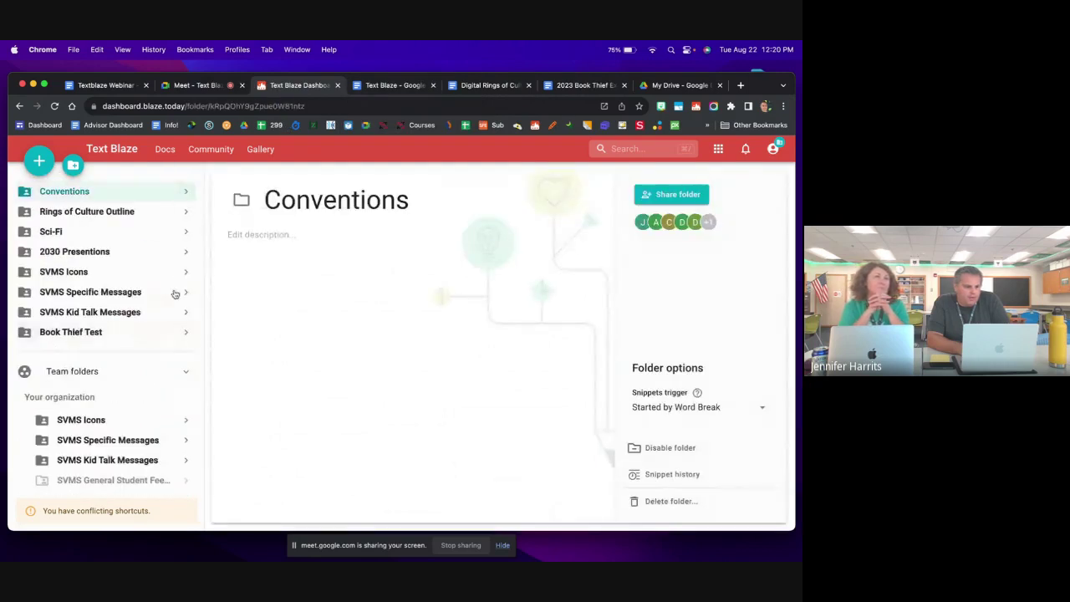
left_click(179, 233)
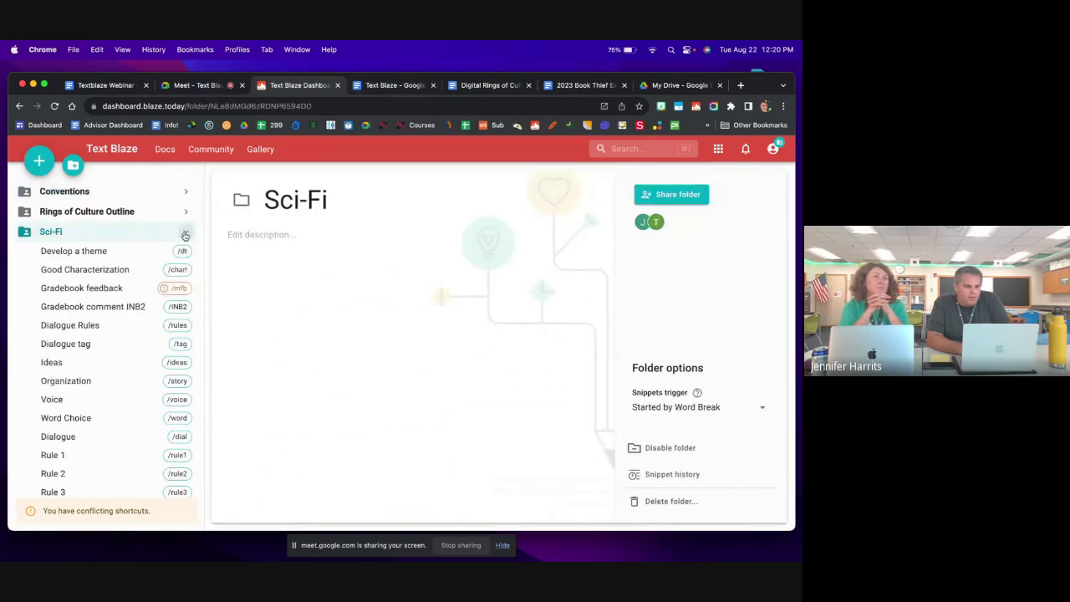
left_click(385, 91)
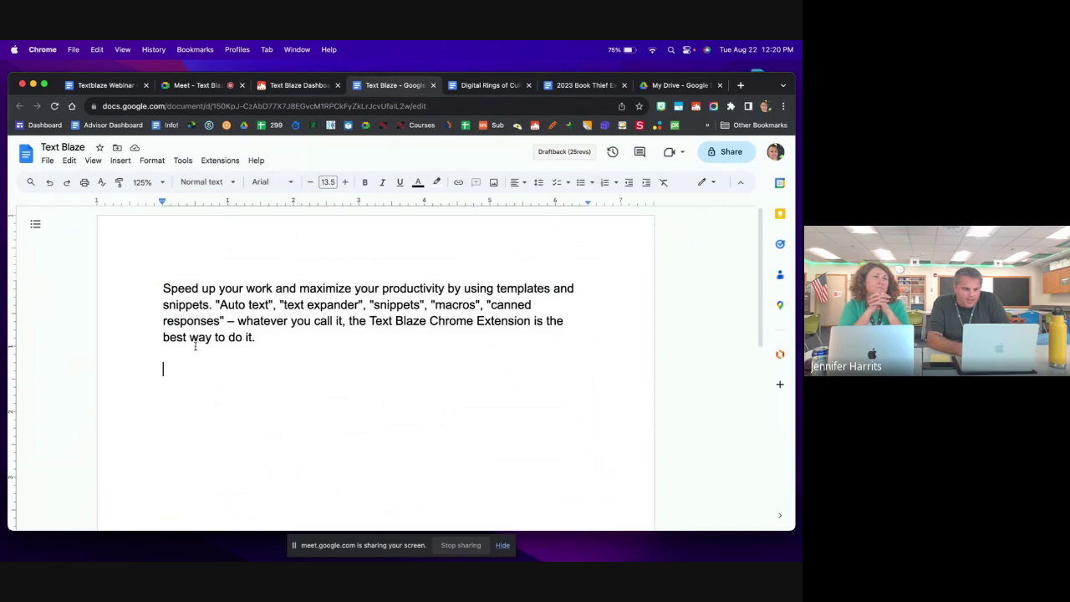
Step: Delete and undo the end of the last sentence, then select the whole paragraph and open its context menu
left_click_drag(178, 336, 240, 349)
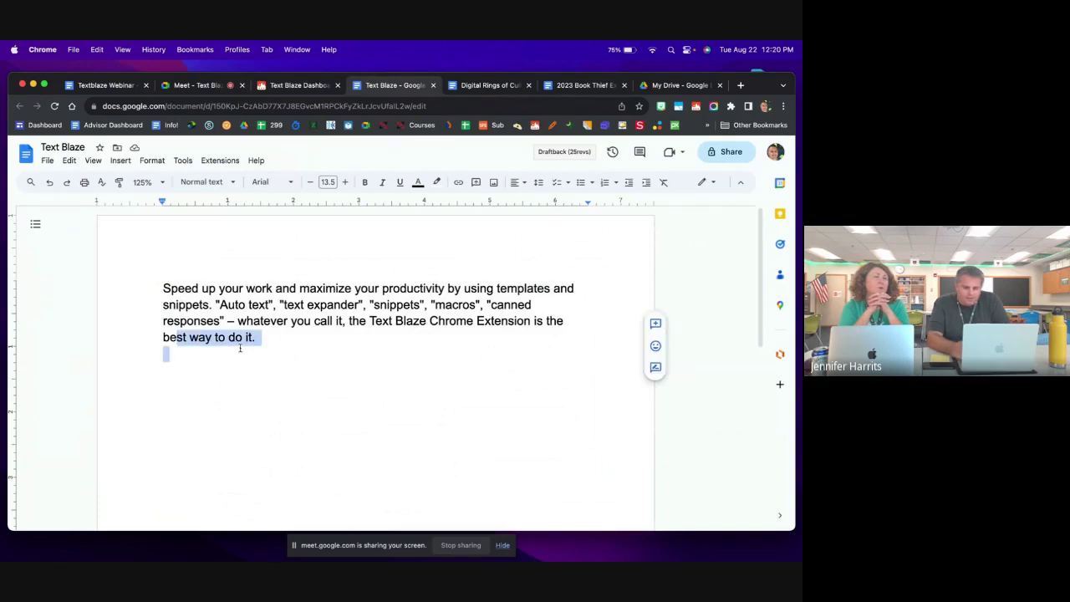
key("BackSpace")
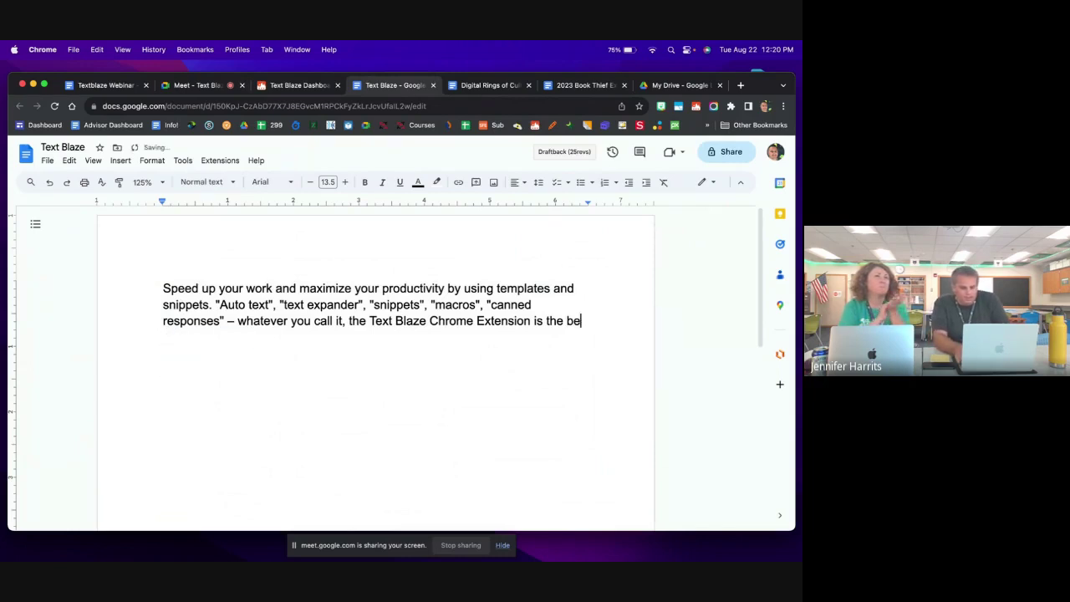
key("super+z")
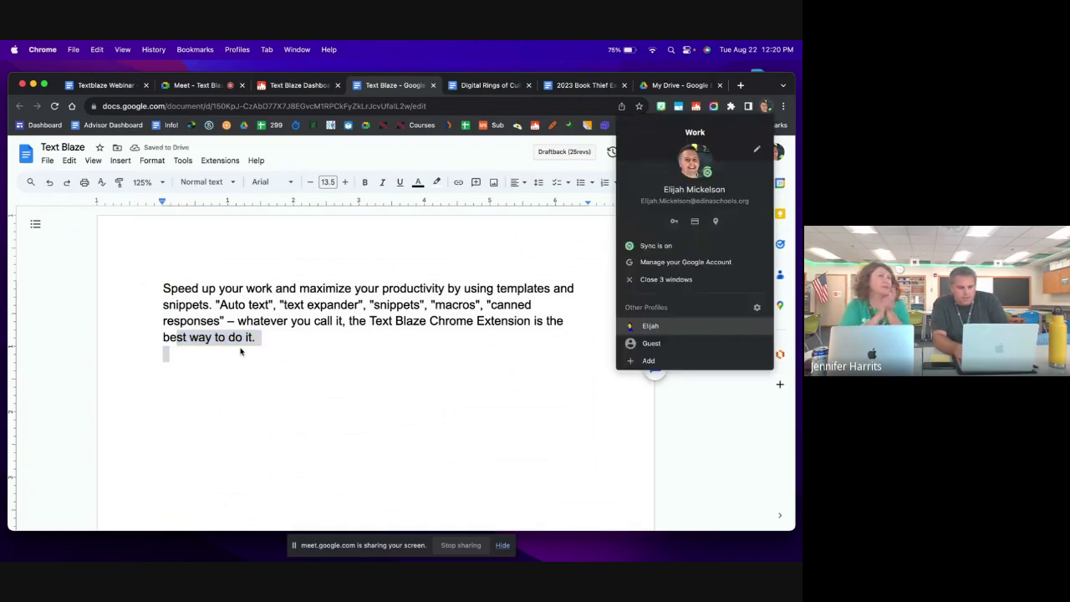
key("super+shift+m")
left_click(164, 354)
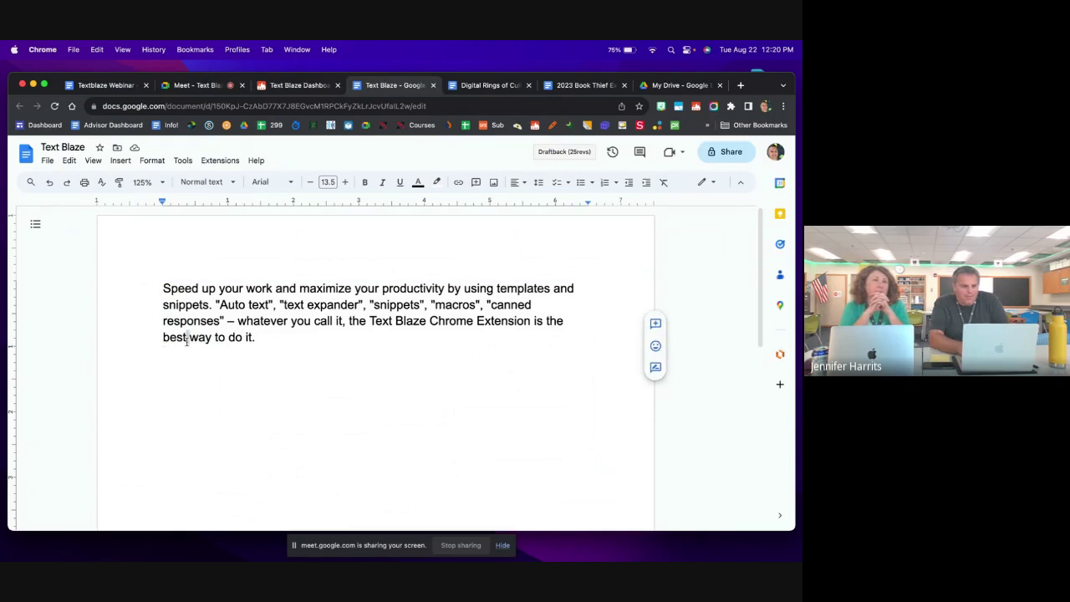
triple_click(190, 309)
right_click(190, 315)
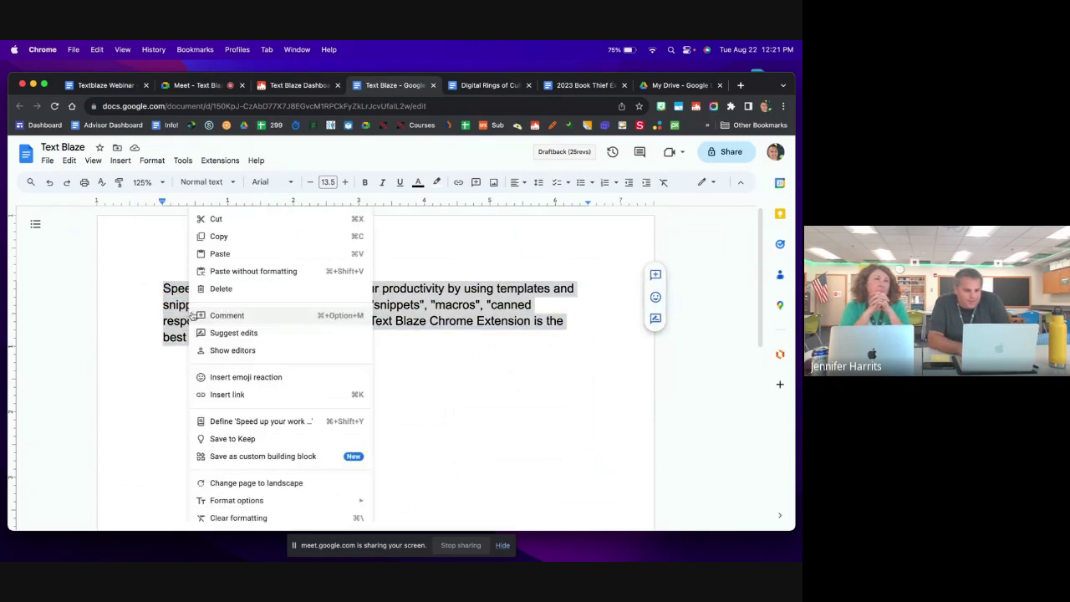
Step: Post a Dialogue Rules snippet comment with rules #1 and #4 separated by a blank line, then expand it
left_click(219, 315)
type("/l")
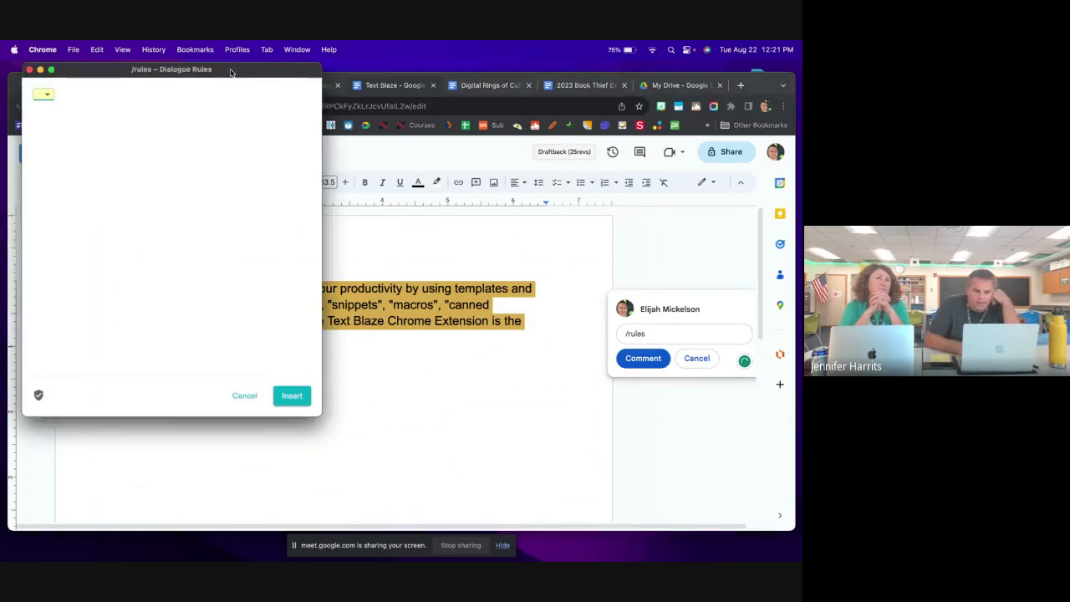
left_click_drag(231, 78, 294, 135)
left_click(106, 156)
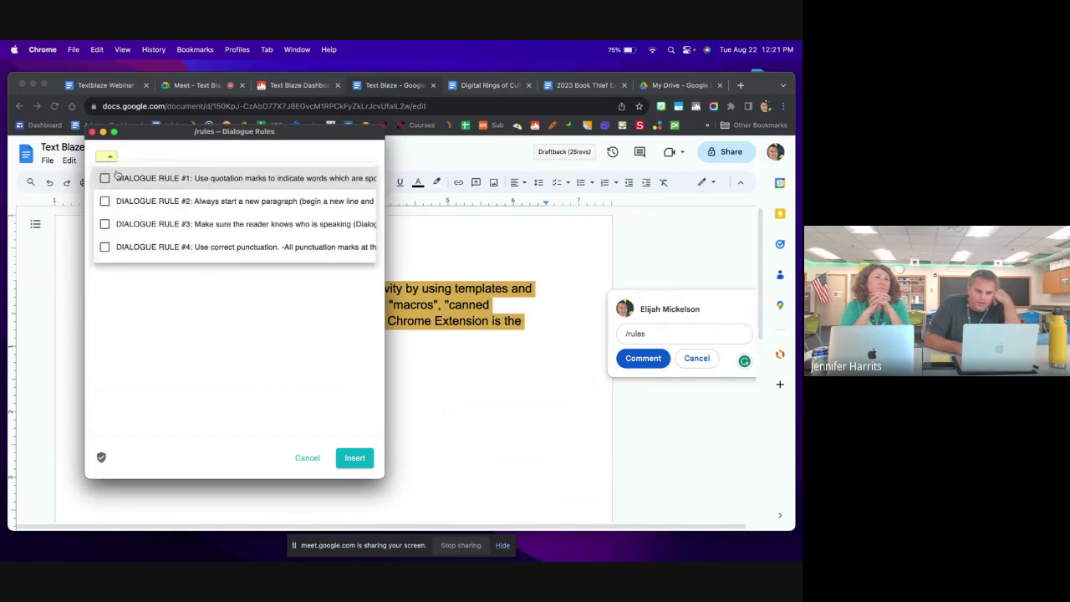
left_click(104, 179)
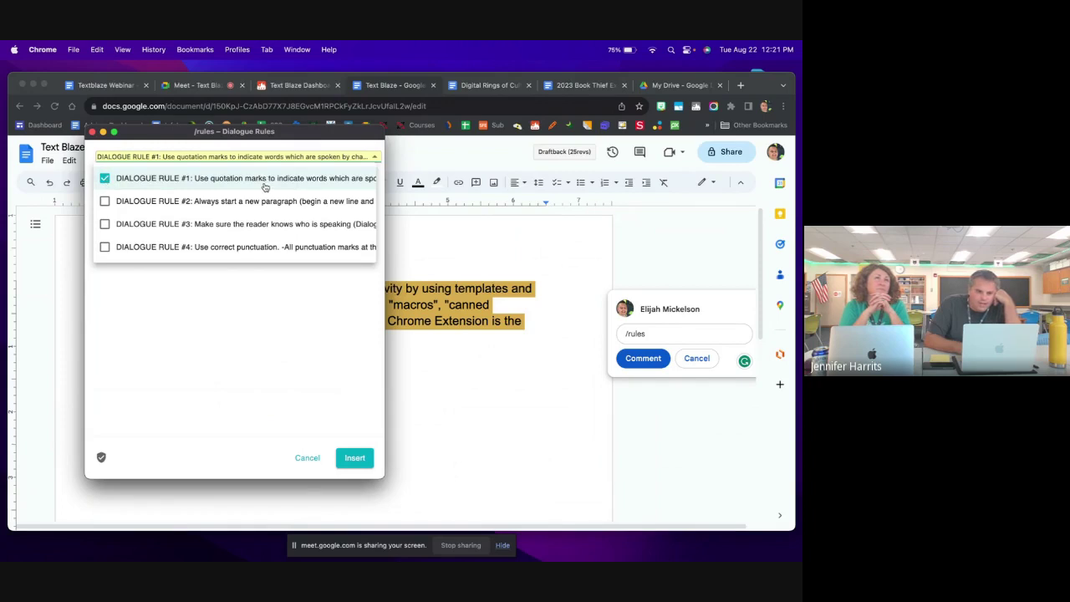
left_click(105, 248)
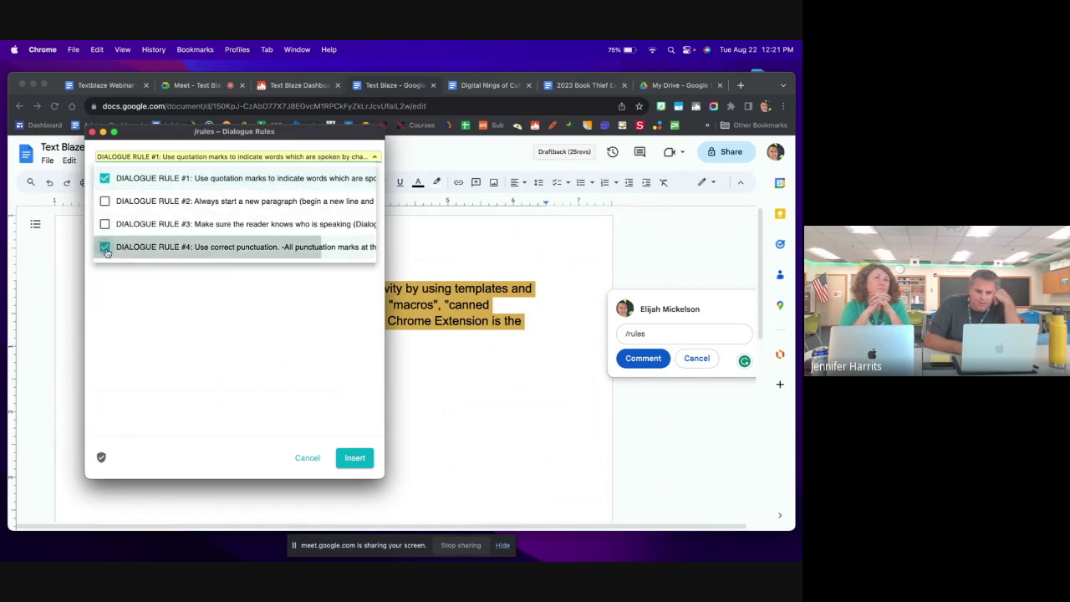
left_click(355, 458)
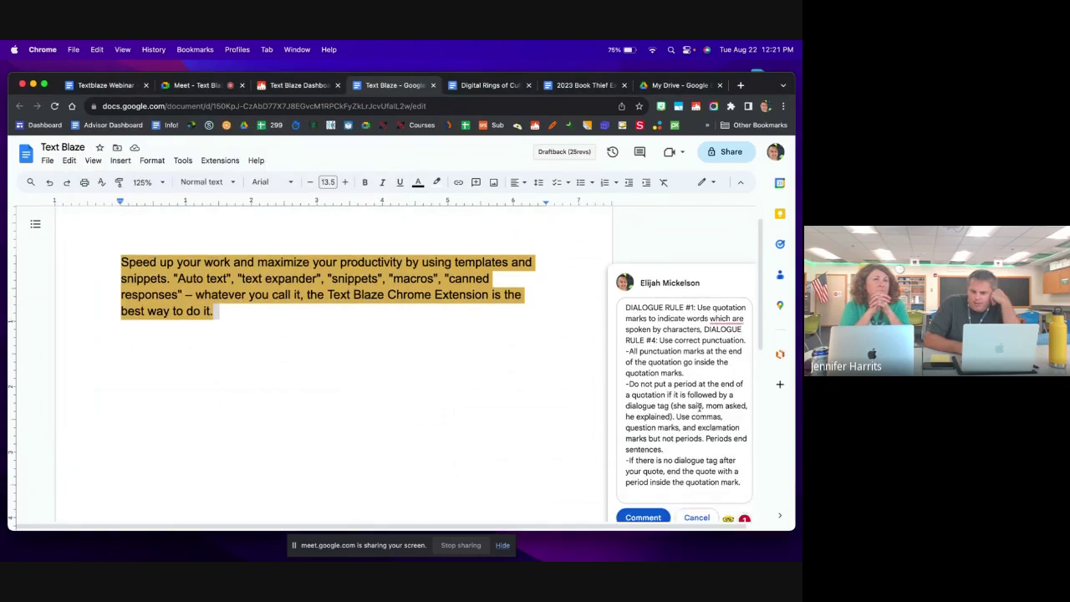
left_click(705, 301)
key("Return")
key("Return")
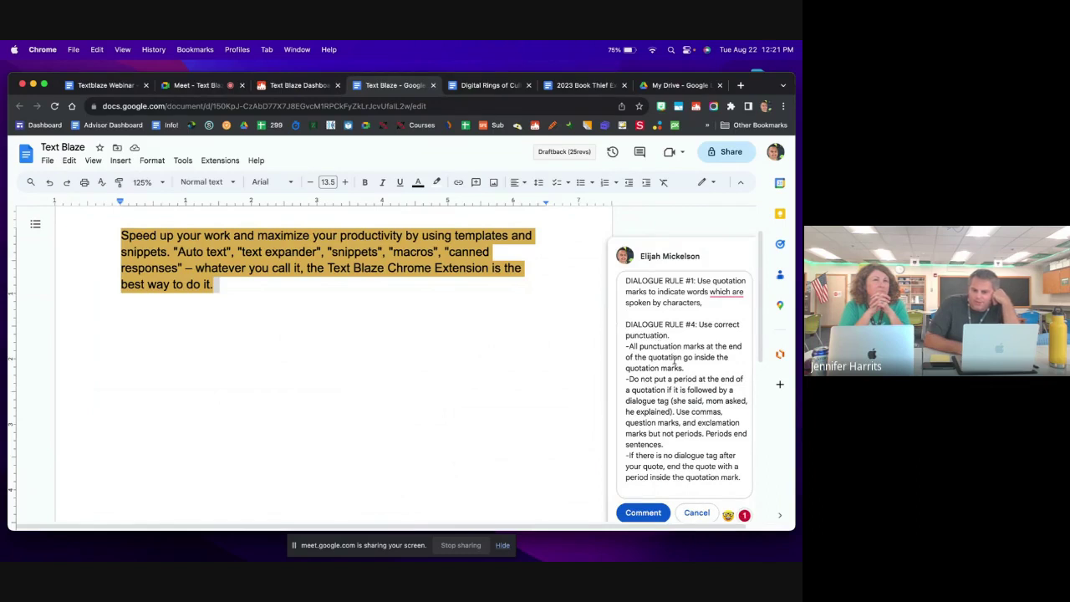
left_click(643, 514)
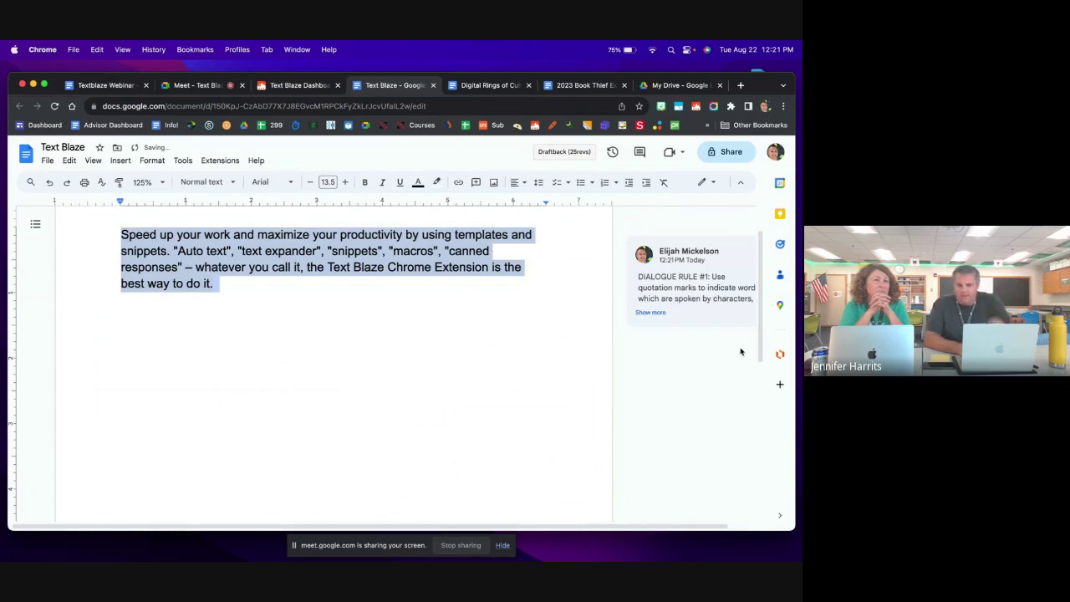
left_click(652, 313)
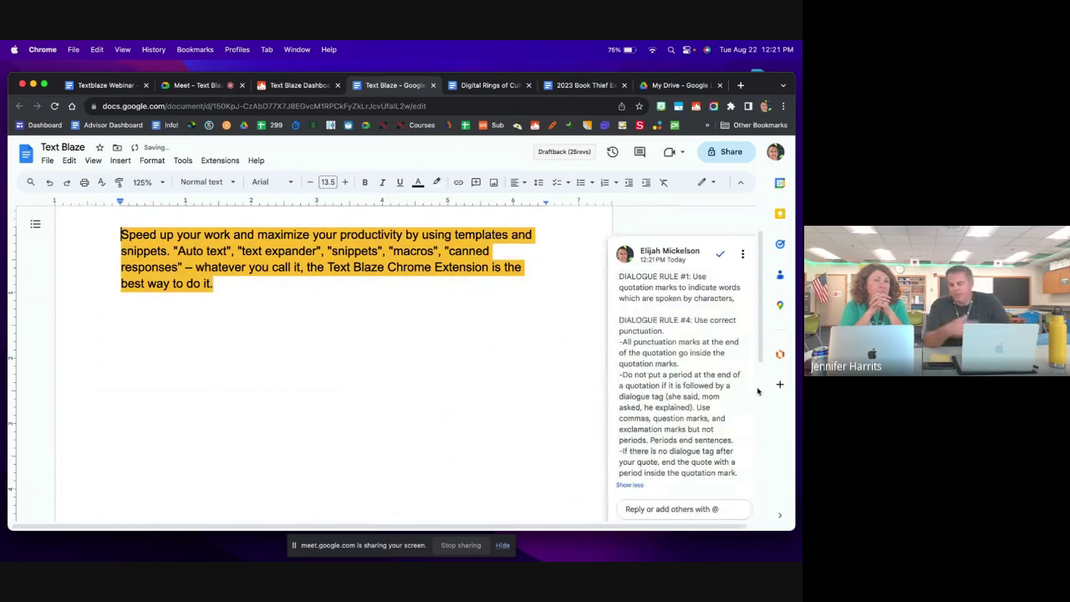
Step: Delete the accidentally pasted 'Great energy…' feedback paragraph from the document body
left_click(496, 333)
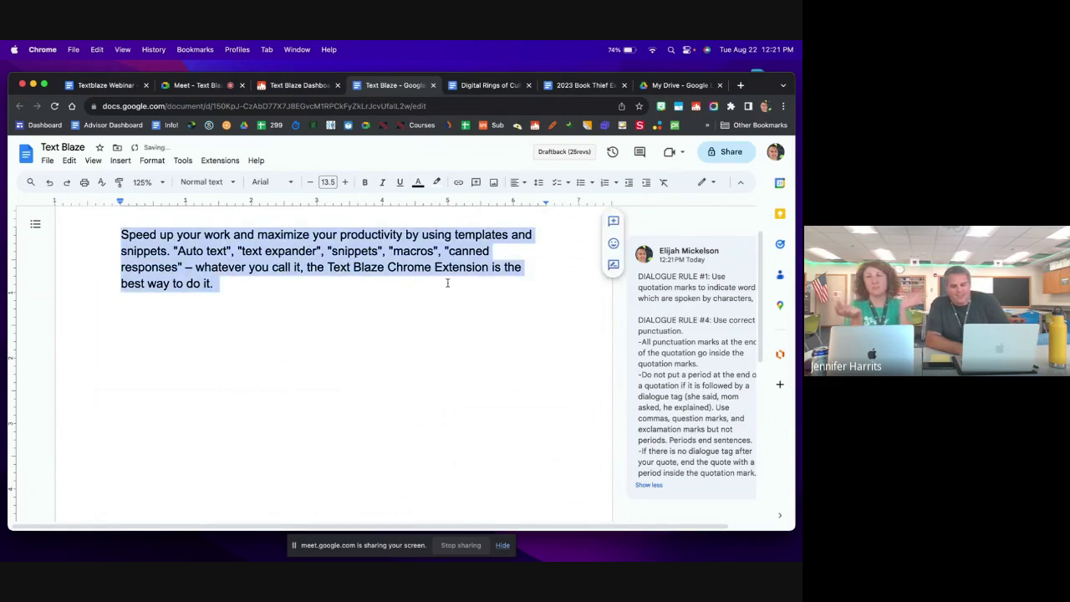
type("Great energy throughout your presentation to keep us engaged! Practice more so you are comfortable making more eye contact with the audience.")
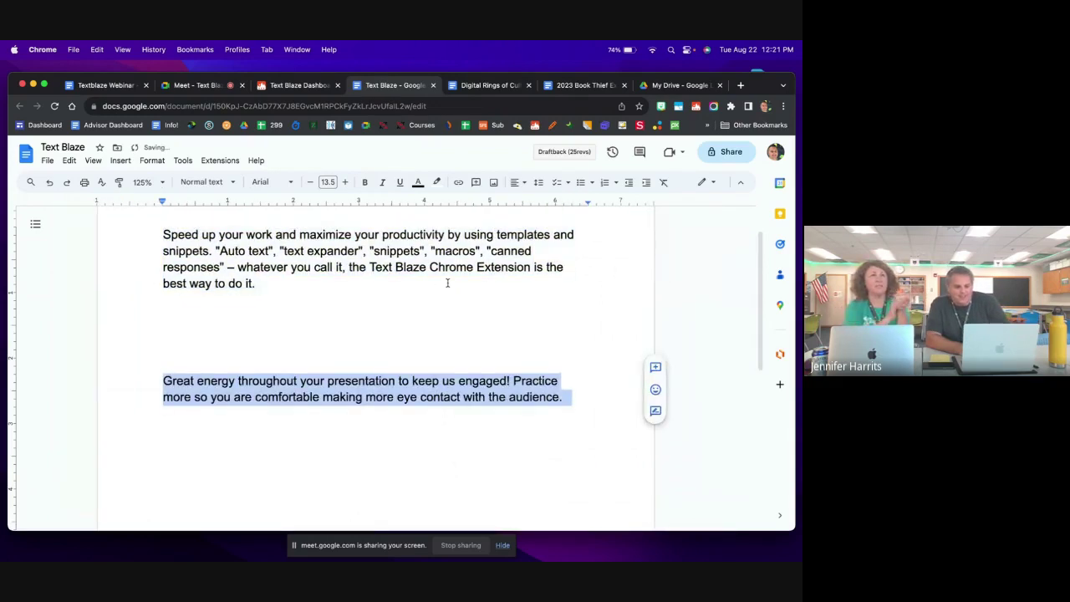
key("Right")
triple_click(351, 381)
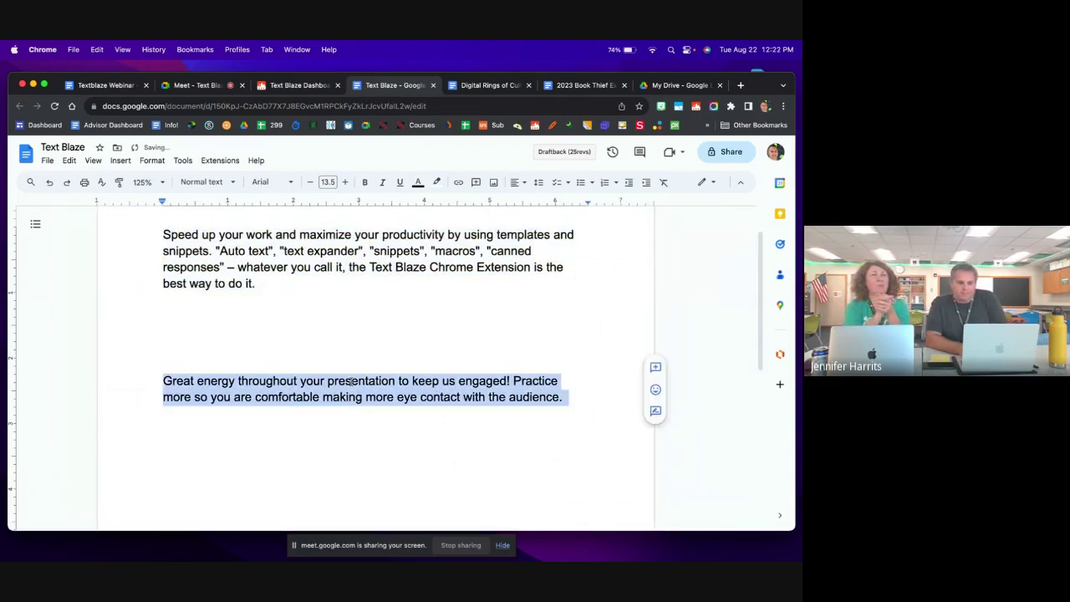
key("BackSpace")
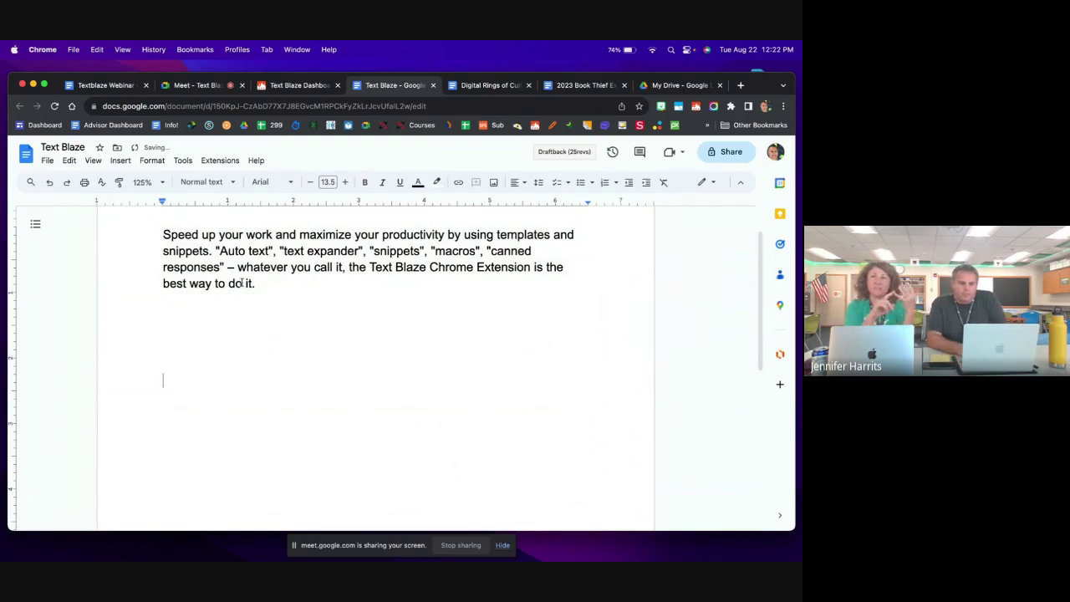
Step: Review the Voice snippet's feedback options in the Sci-Fi folder, then return to the 'Text Blaze' doc
left_click(284, 84)
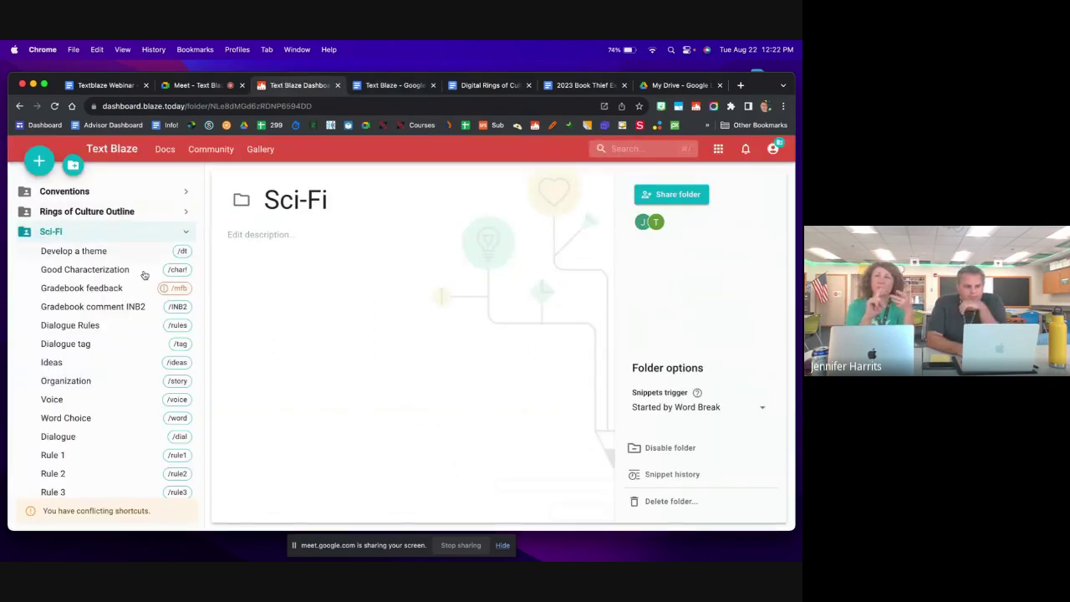
scroll(144, 334, "down", 5)
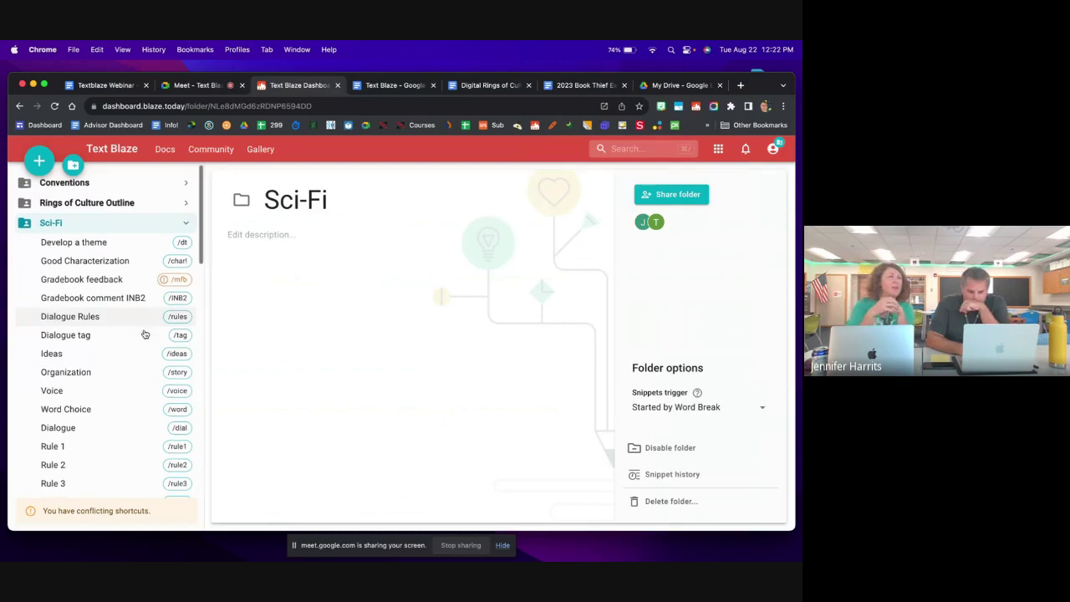
scroll(144, 335, "up", 5)
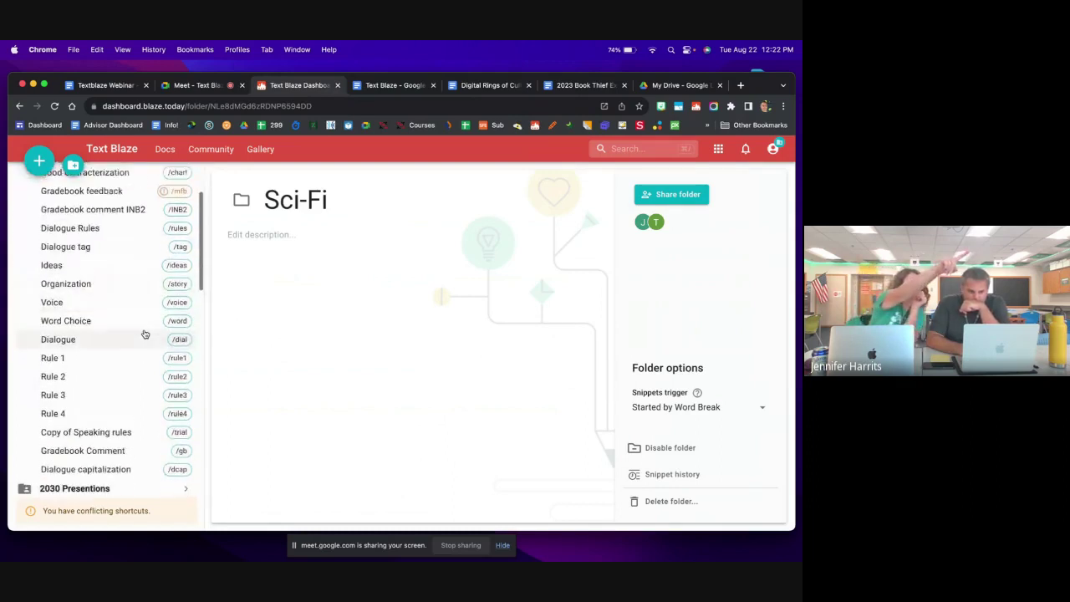
left_click(176, 390)
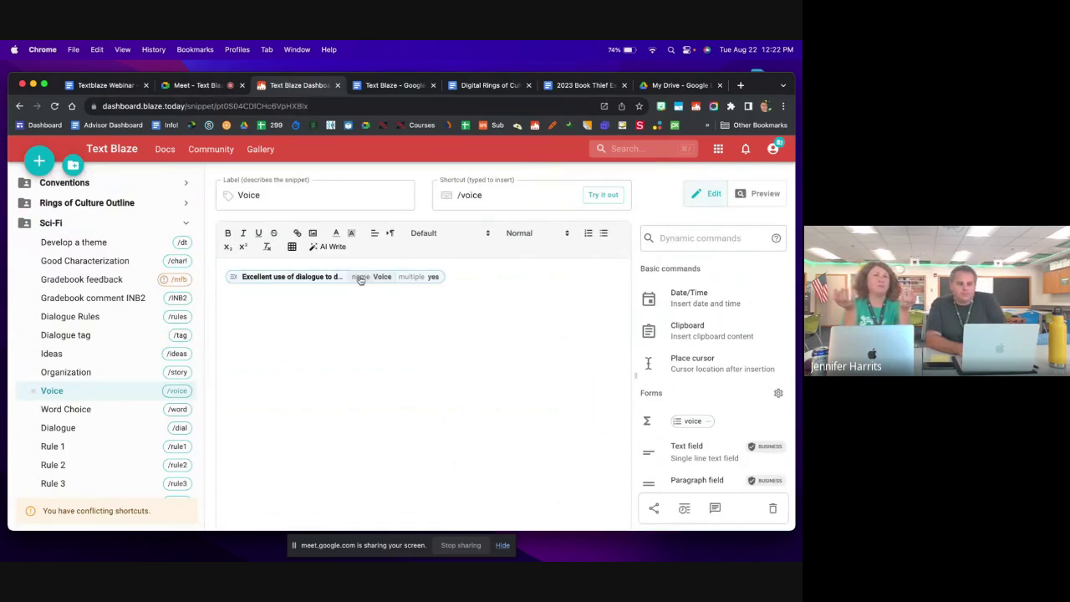
left_click(424, 84)
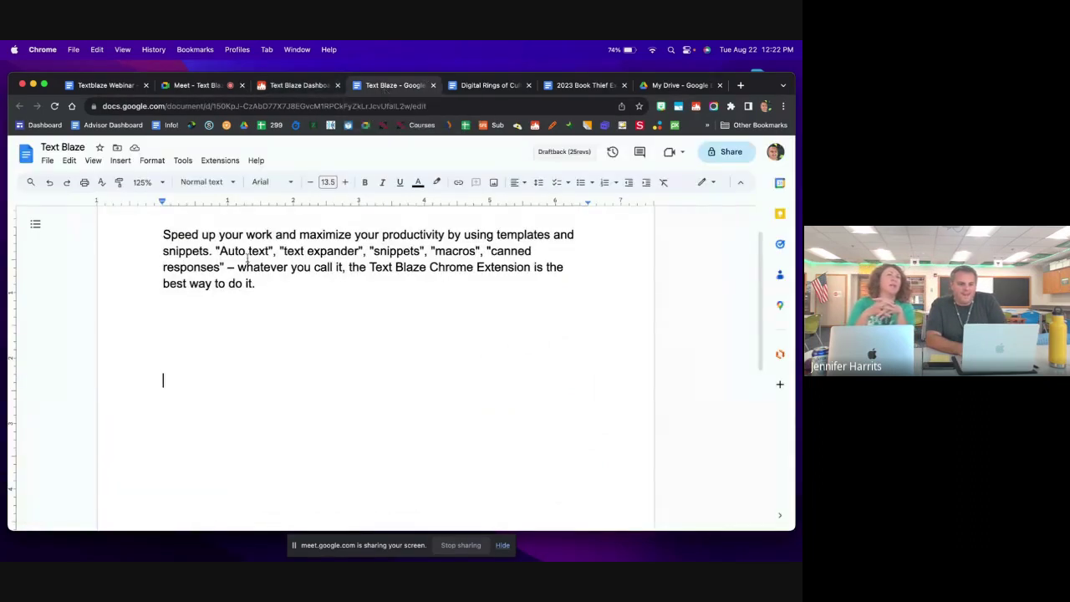
Step: Comment on the intro paragraph with /voice: dialogue development, unclear speaker tags, hard-to-distinguish characters
triple_click(231, 282)
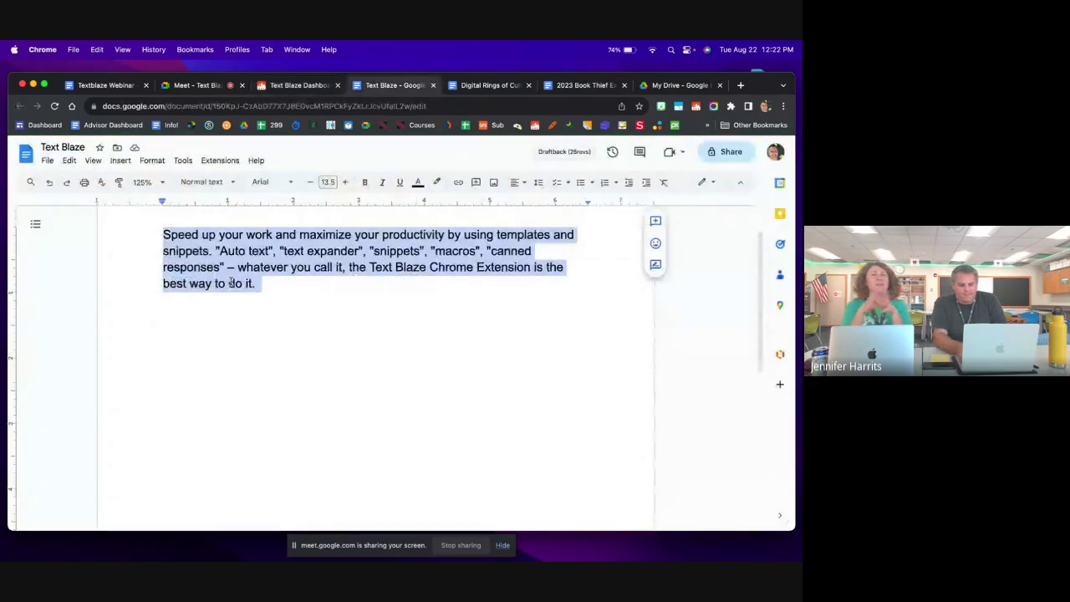
key("super+alt+m")
type("/voice")
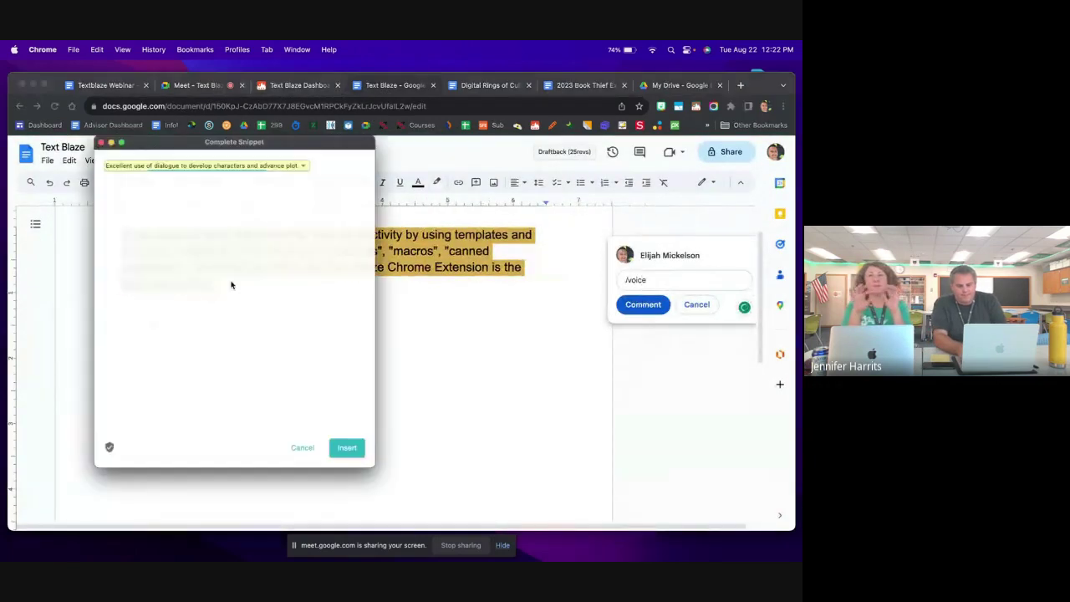
left_click(274, 158)
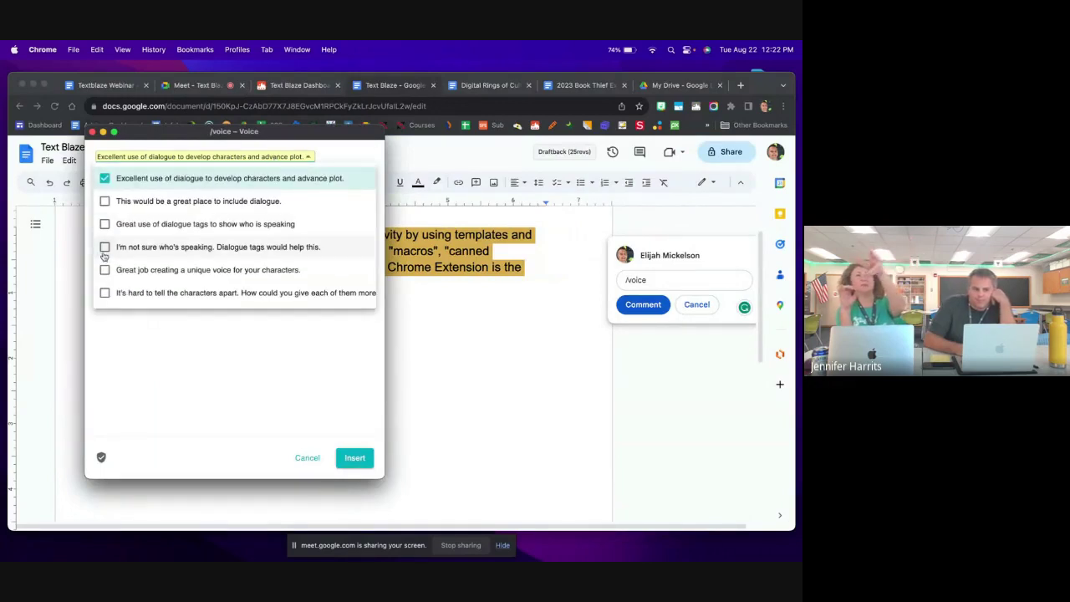
left_click(105, 200)
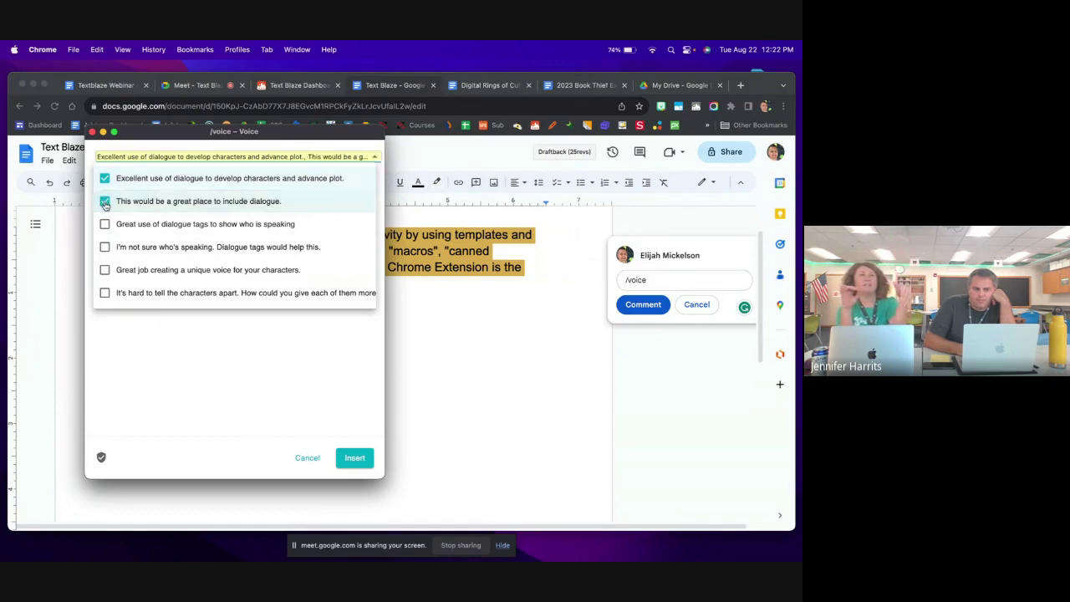
left_click(104, 179)
left_click(104, 179)
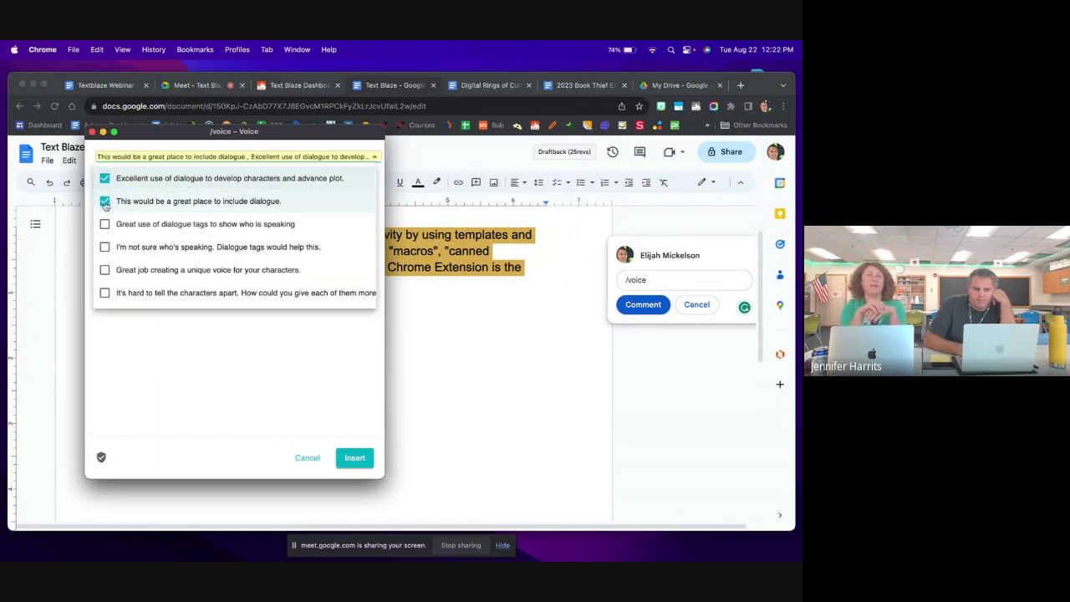
left_click(104, 202)
left_click(104, 246)
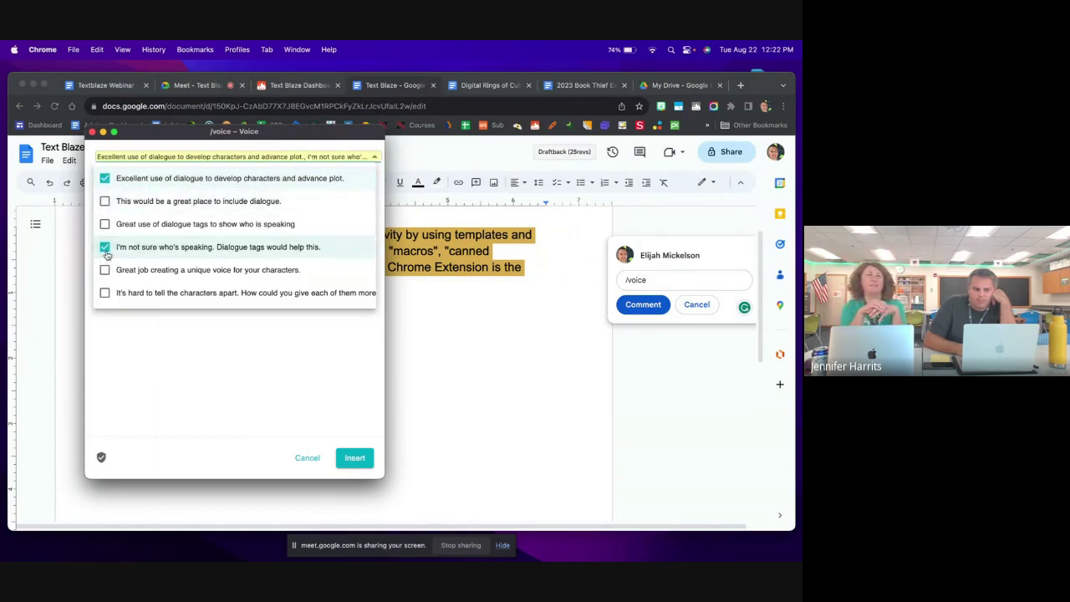
left_click(104, 295)
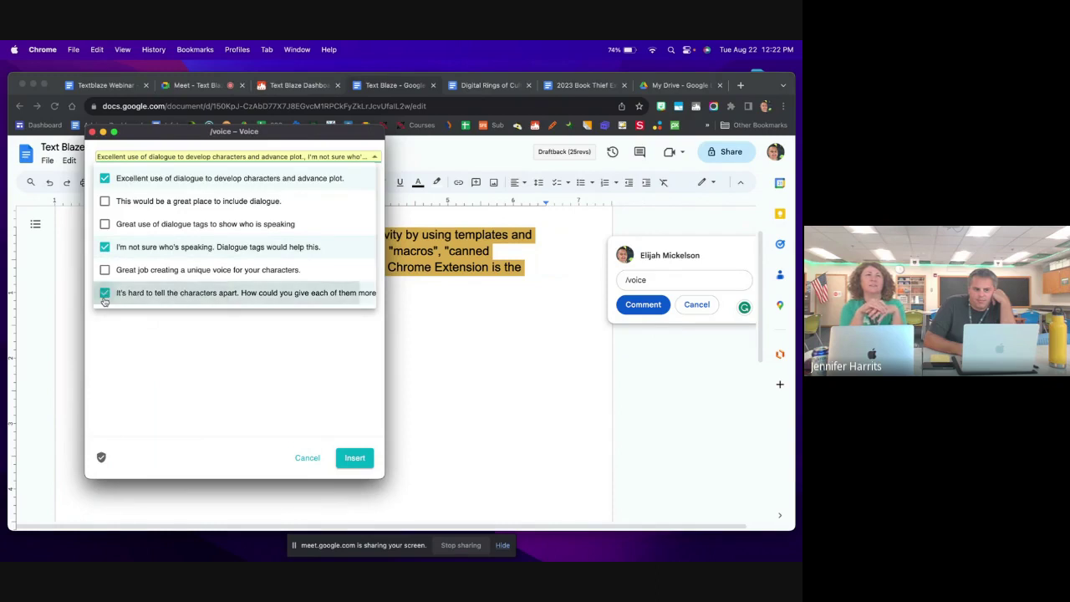
left_click(355, 458)
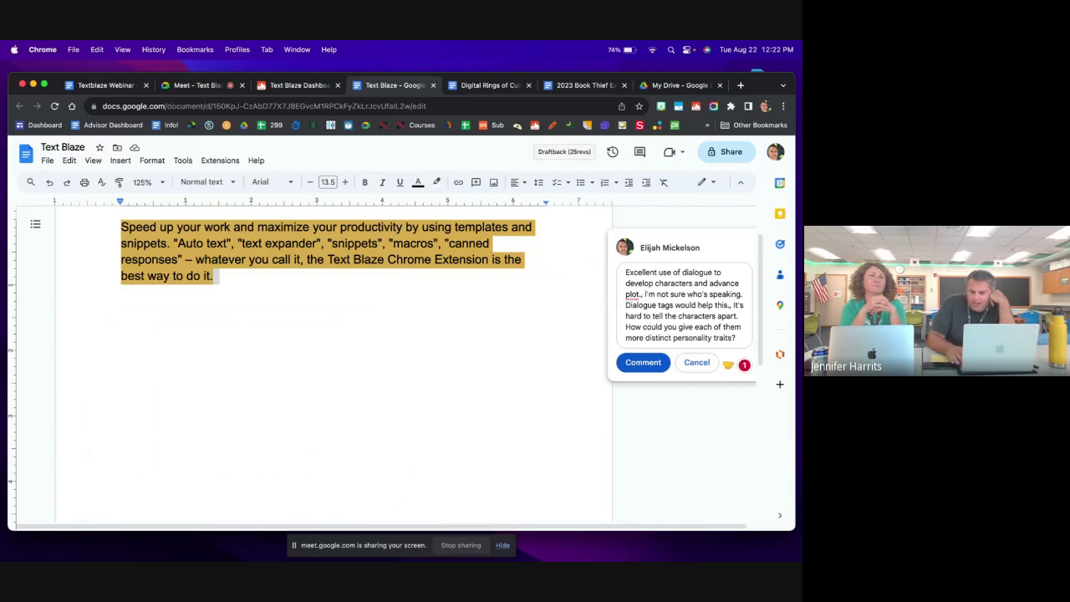
Step: Put each of the three feedback points on its own paragraph and post the comment
key("BackSpace")
key("BackSpace")
key("Return")
key("Return")
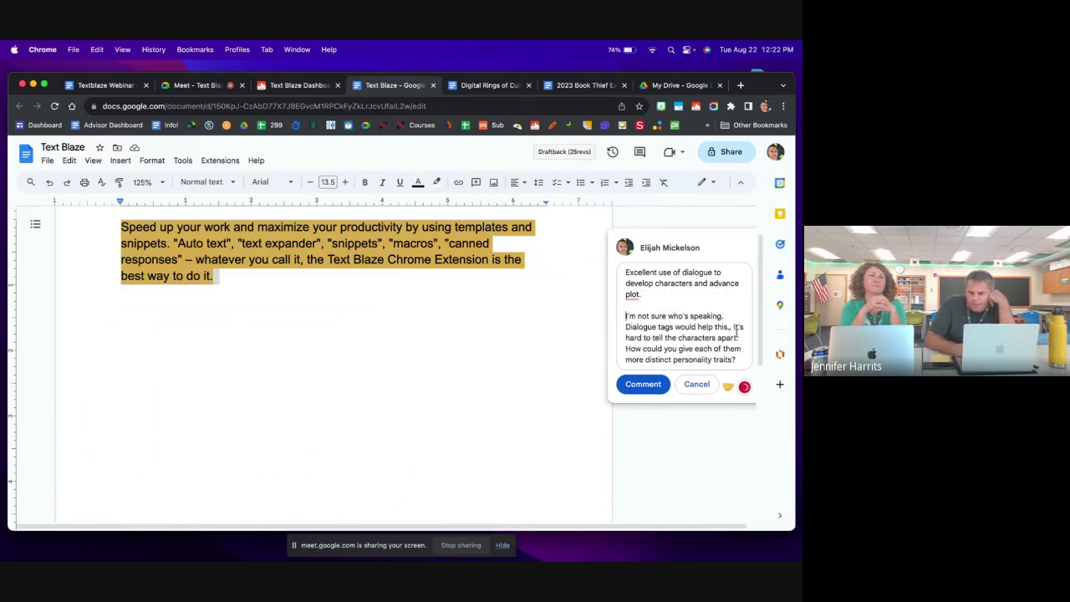
scroll(736, 335, "down", 1)
key("BackSpace")
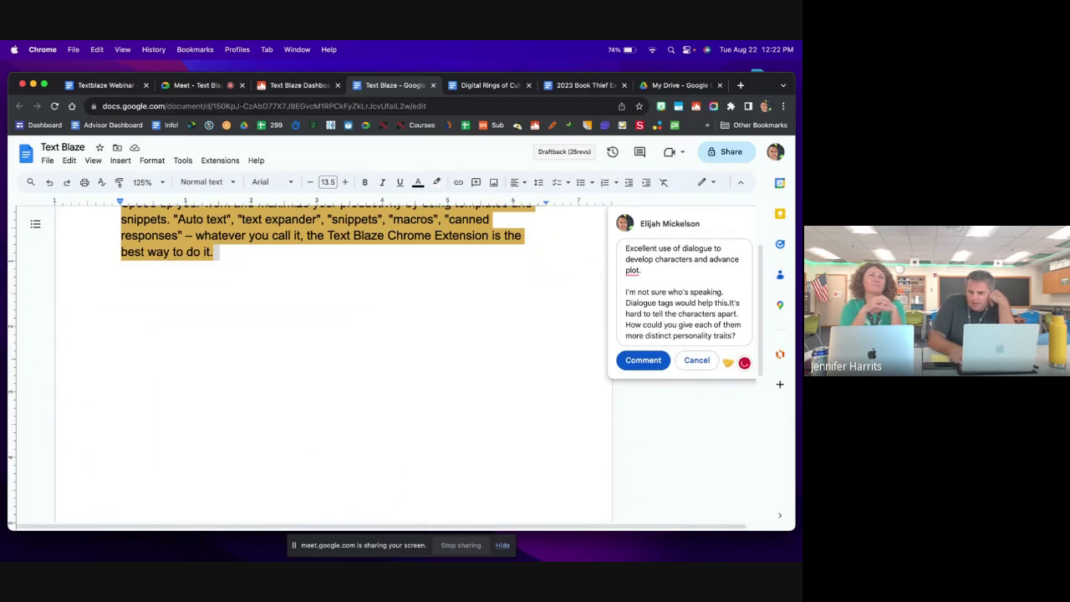
key("Return")
key("Return")
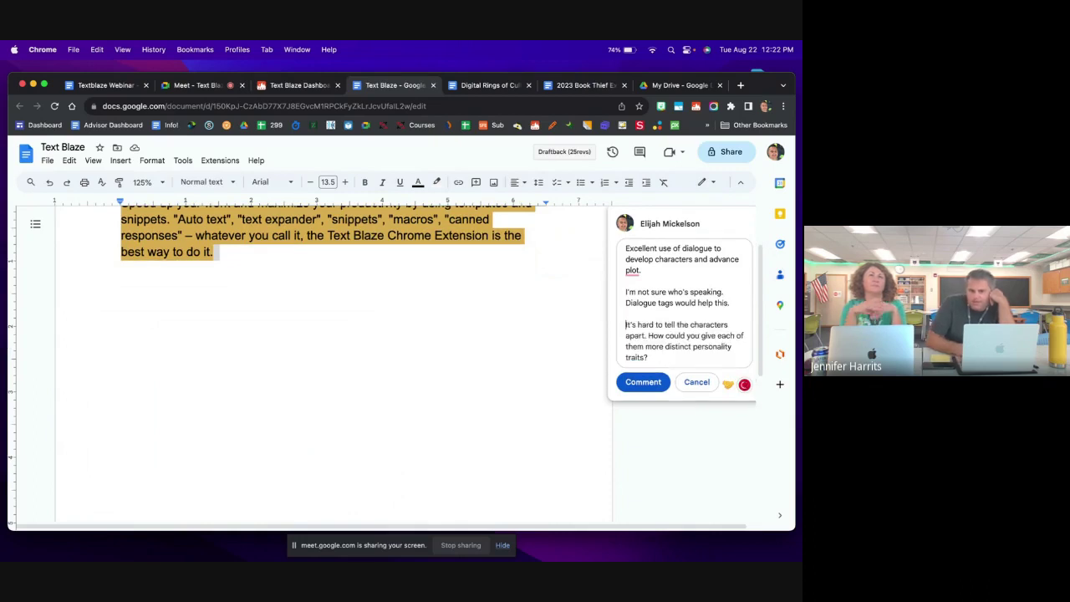
left_click(643, 382)
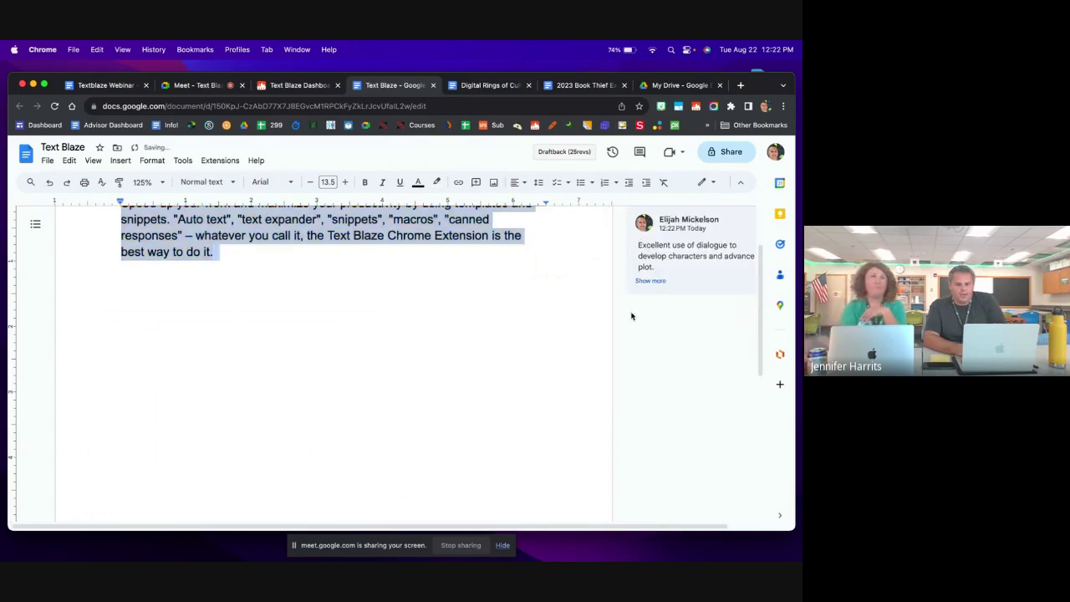
Step: Expand the posted feedback comment to check it, then mark it resolved
scroll(457, 301, "up", 2)
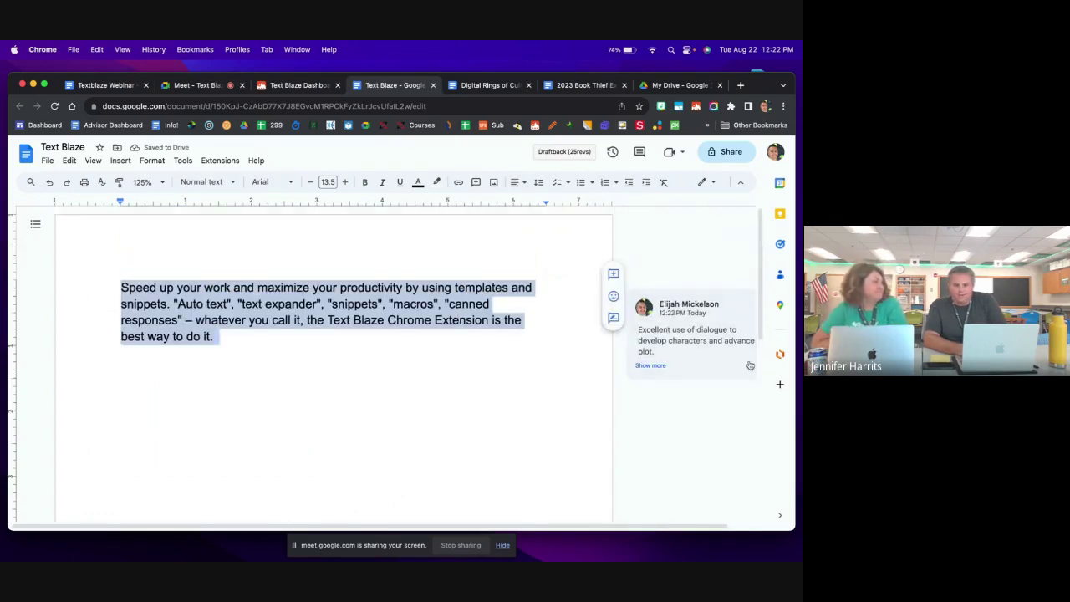
left_click(650, 365)
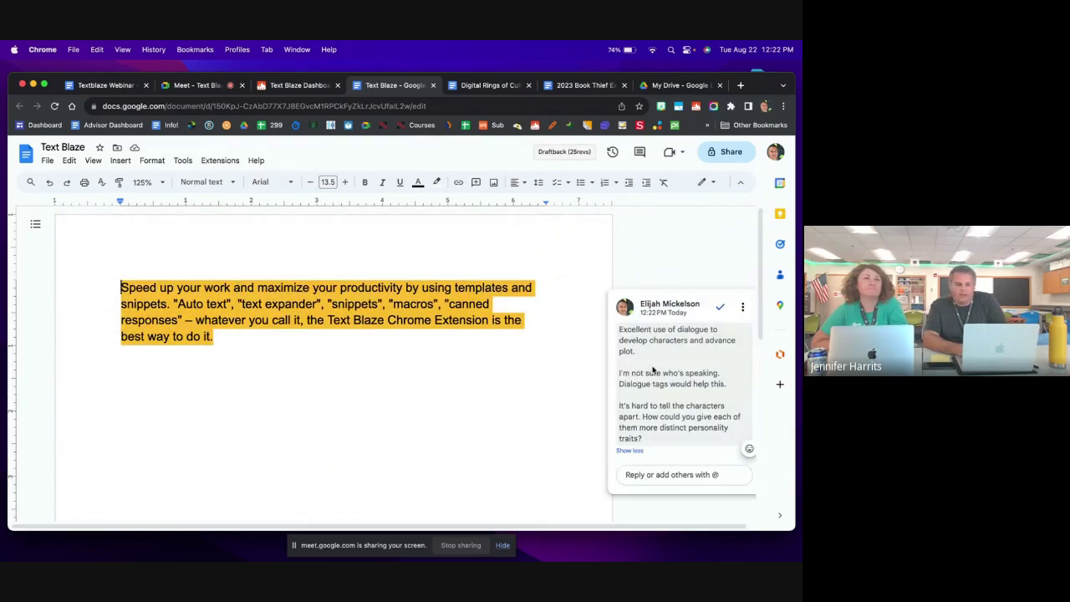
left_click(405, 333)
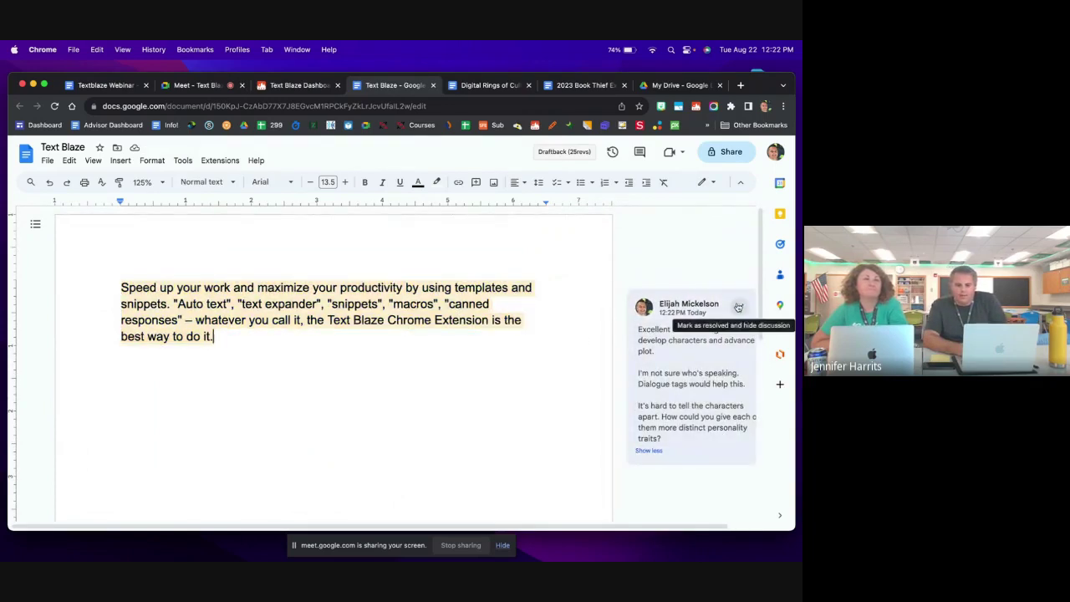
left_click(738, 308)
Step: Return to the Text Blaze dashboard and collapse the Sci-Fi folder
left_click(322, 86)
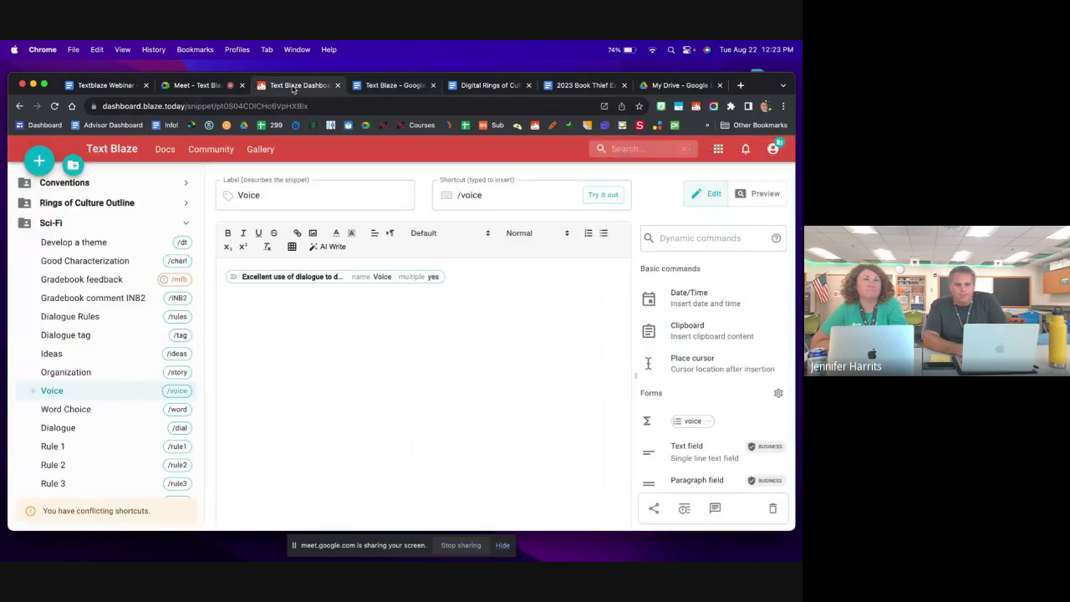
left_click(399, 87)
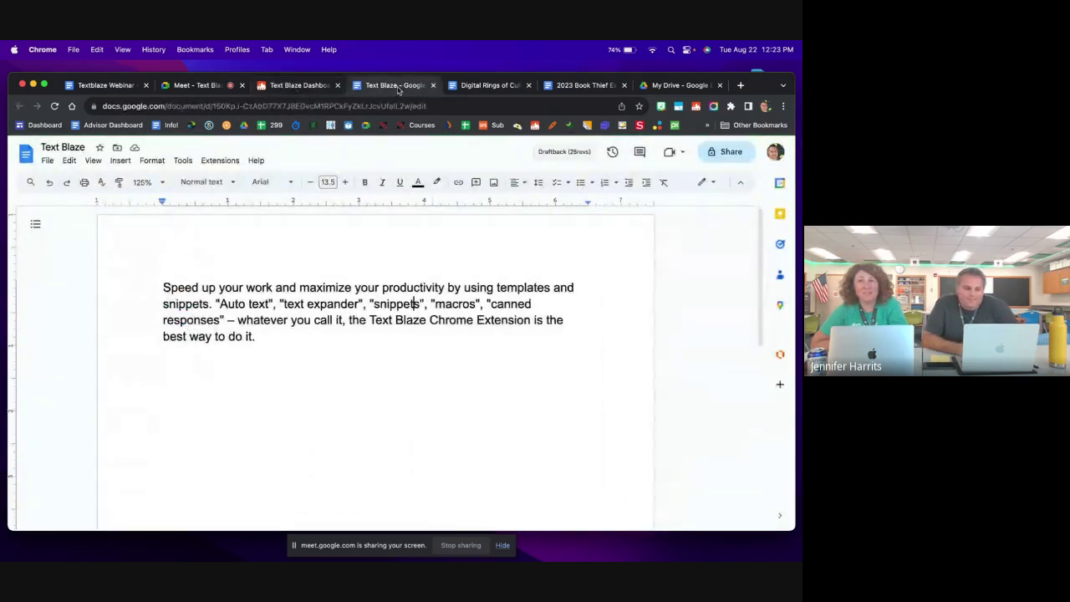
left_click(301, 86)
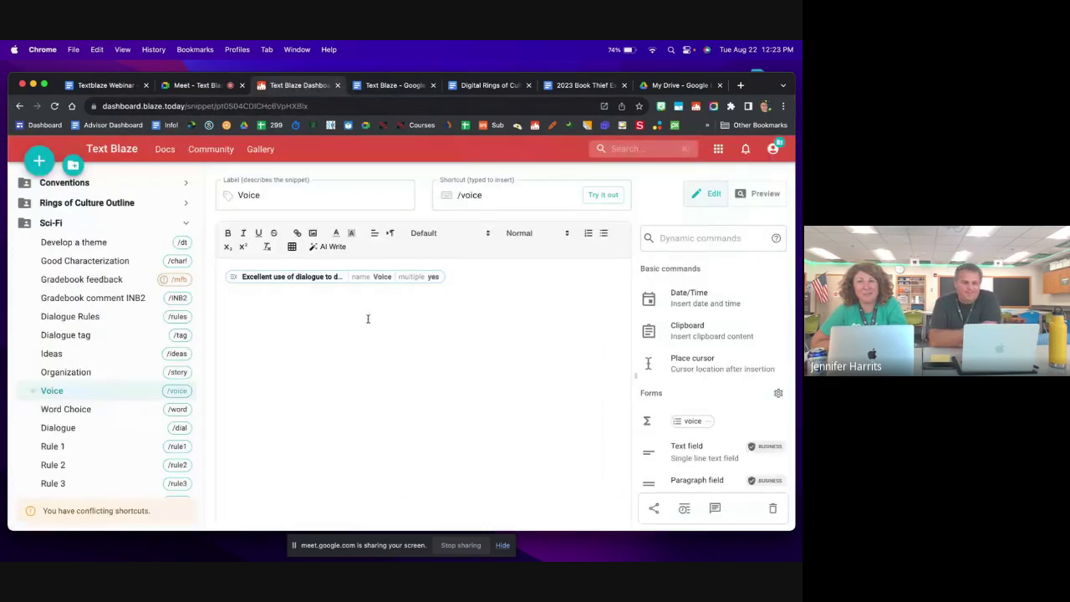
left_click(186, 223)
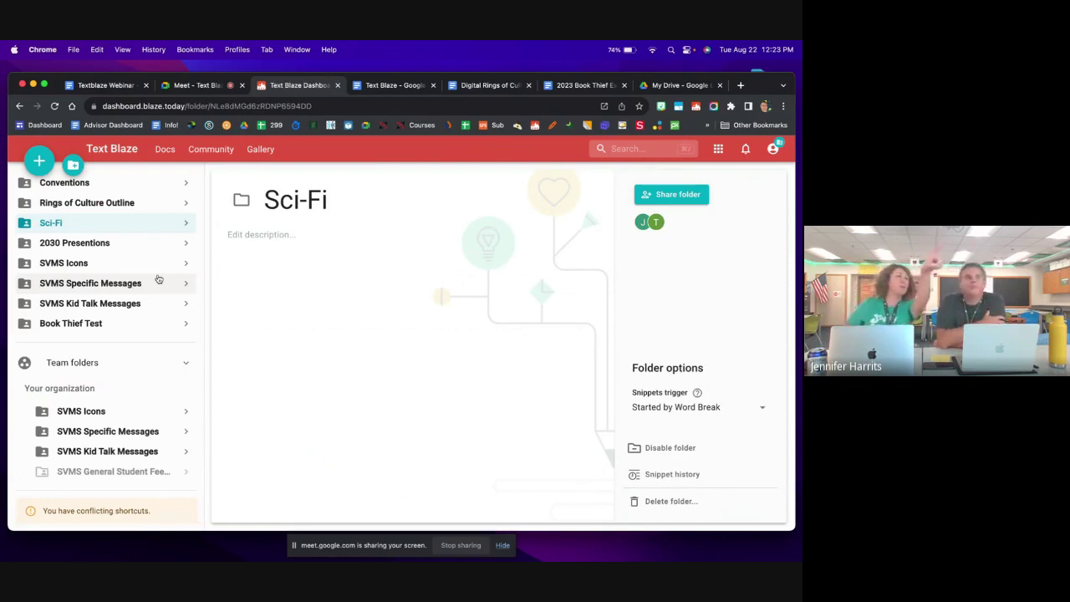
scroll(158, 280, "down", 2)
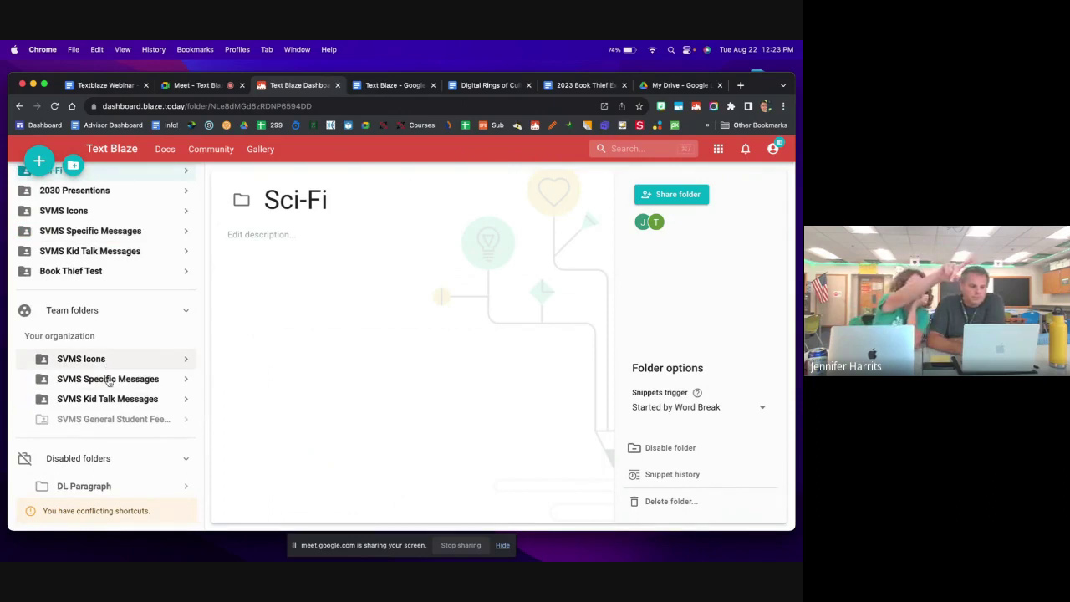
Step: View the SVMS Kid Talk snippets, from 7th Grade Kid Talk Doc to the case manager message
left_click(111, 401)
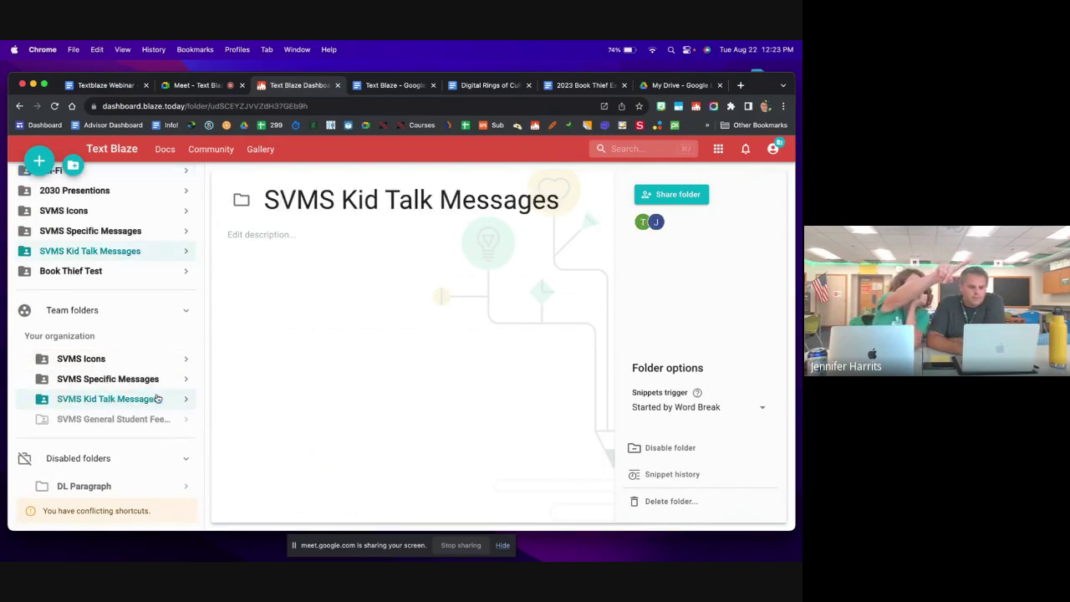
left_click(187, 400)
scroll(159, 385, "down", 4)
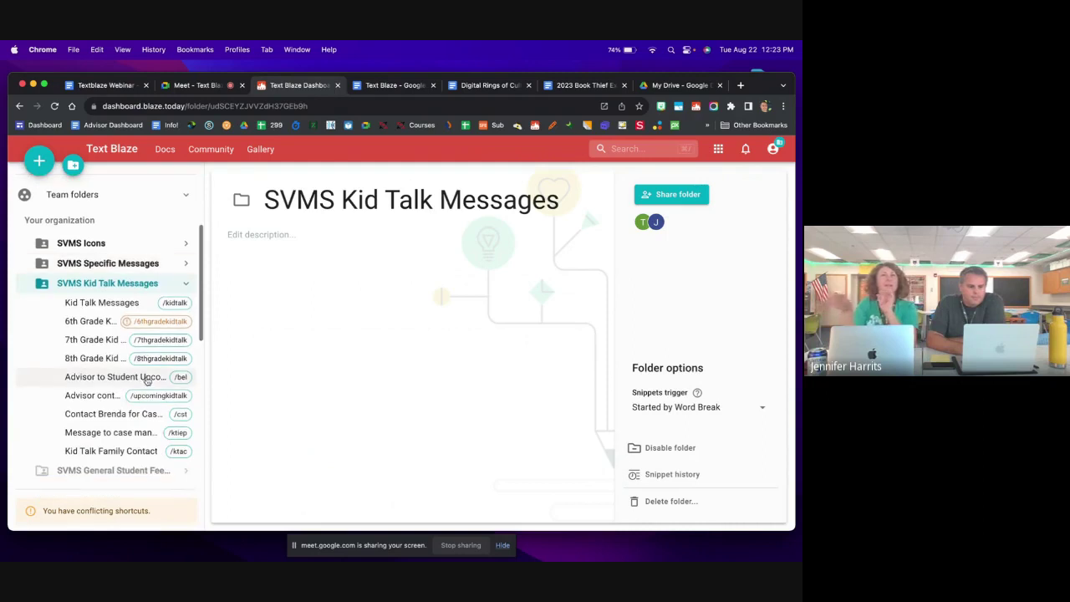
left_click(96, 343)
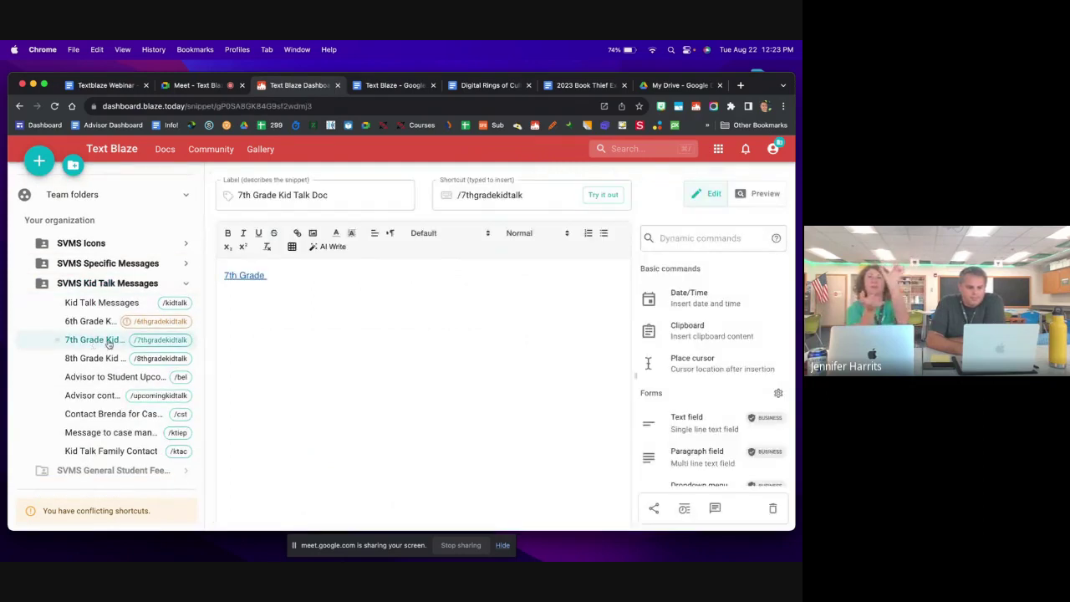
left_click(86, 304)
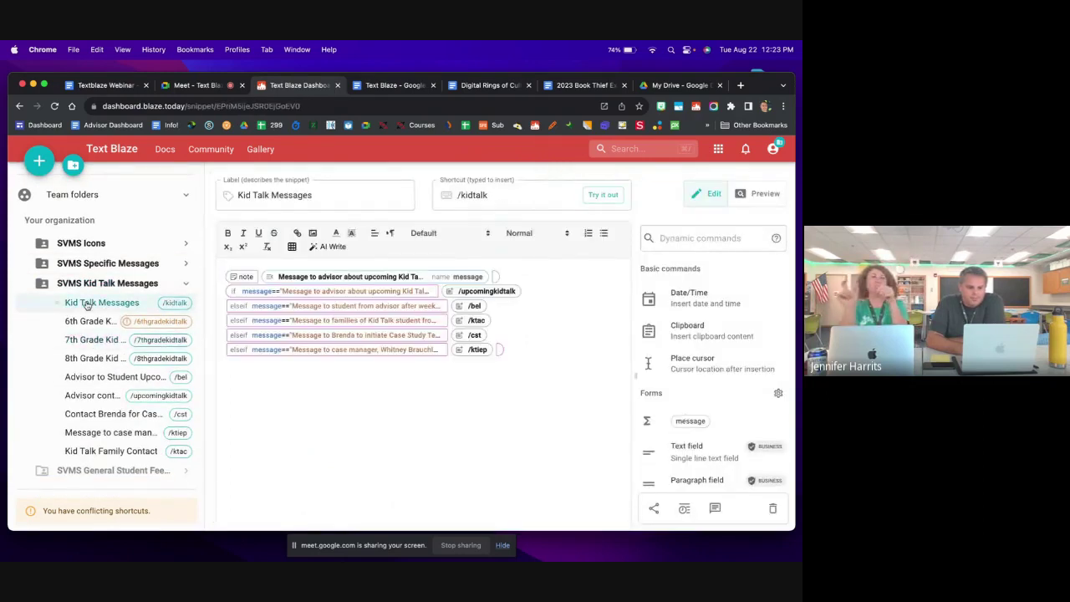
left_click(92, 378)
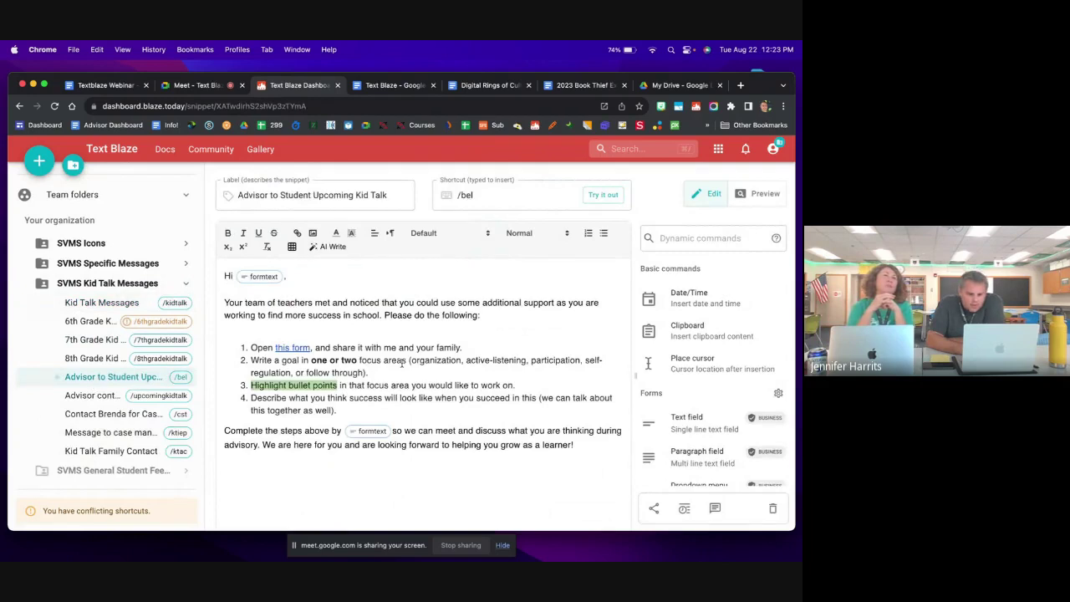
left_click(102, 399)
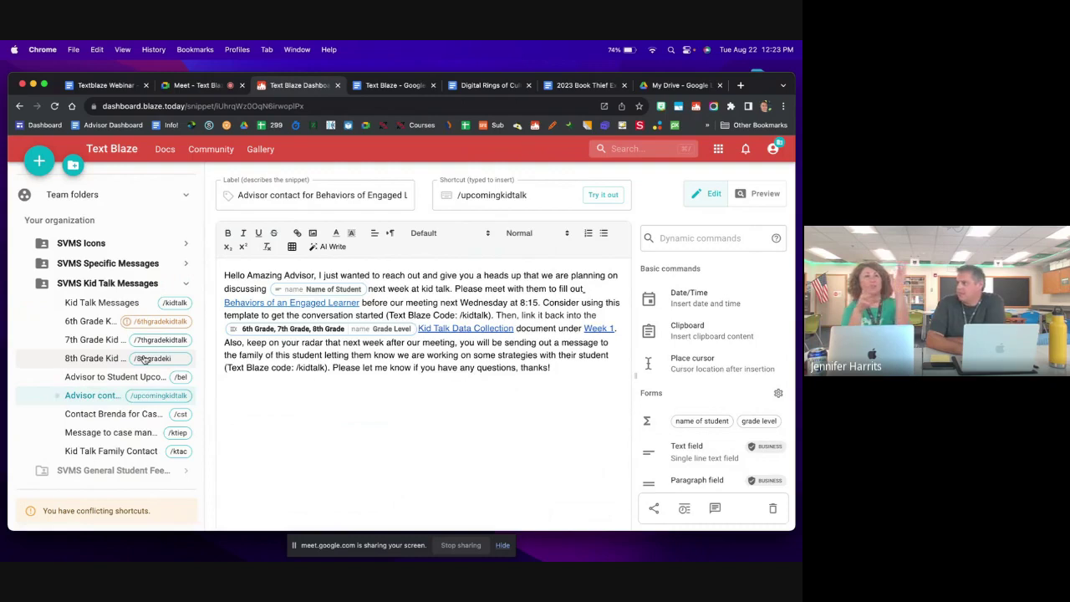
left_click(86, 432)
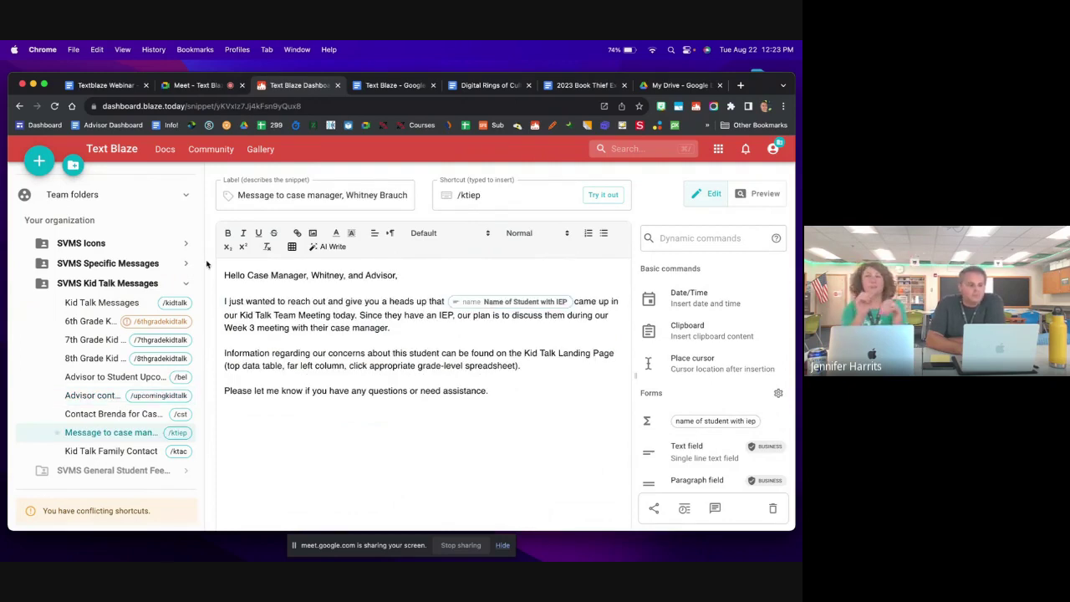
left_click(182, 243)
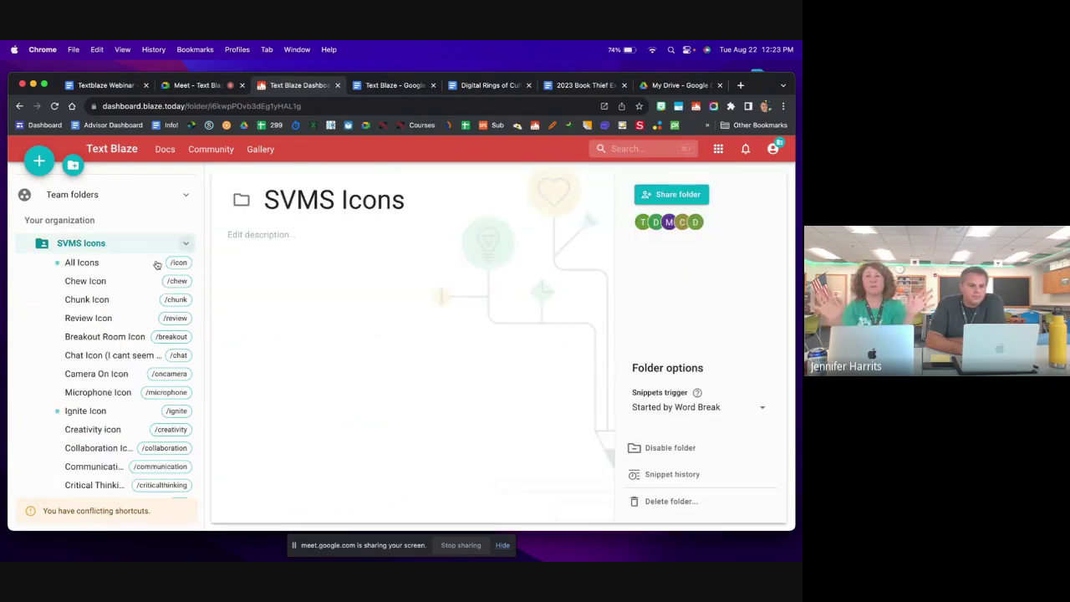
Step: Preview the Chew, Chat, Microphone and Collaboration icon snippets
left_click(105, 284)
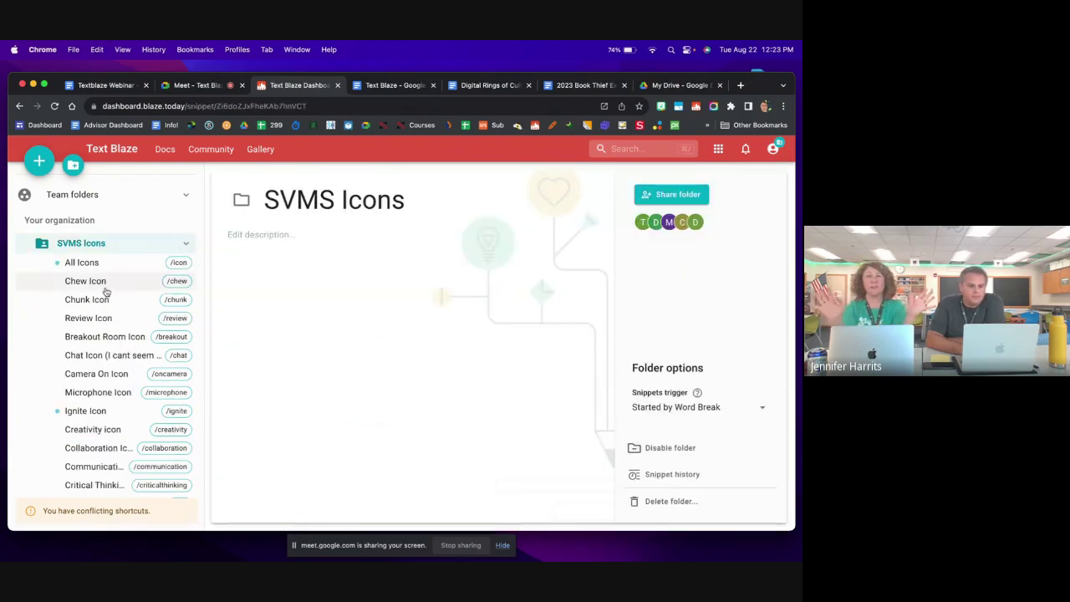
left_click(106, 353)
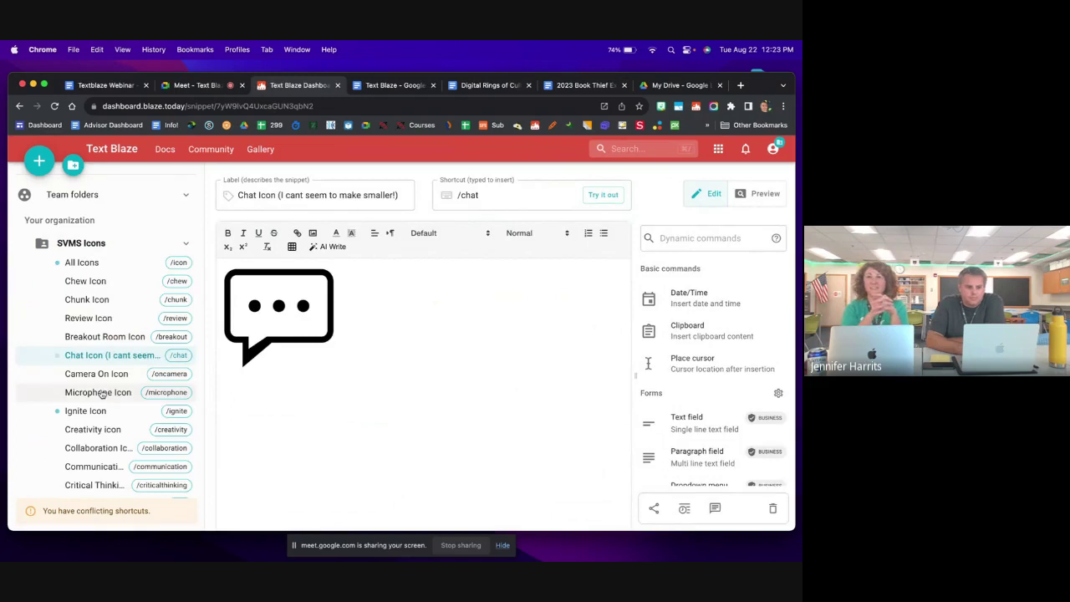
left_click(101, 394)
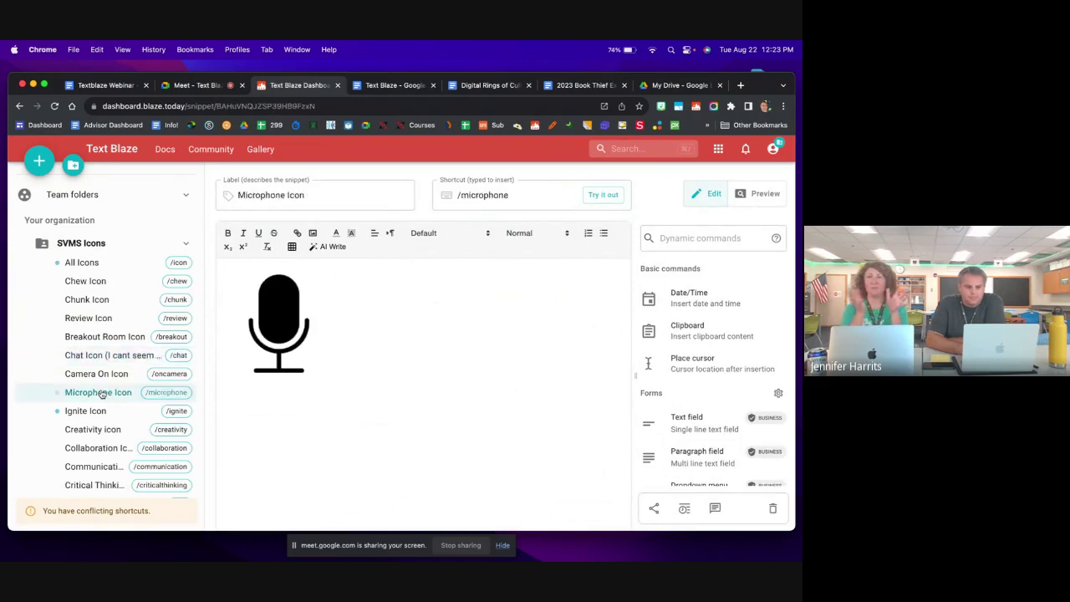
left_click(101, 447)
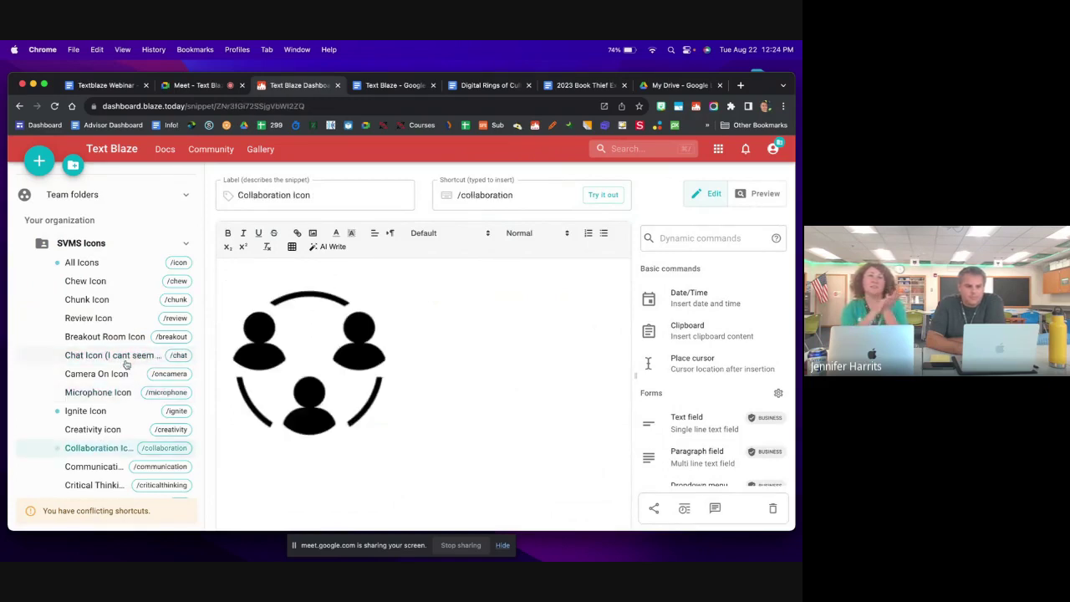
Step: Collapse the SVMS Icons list and open the SVMS Kid Talk Messages folder page
left_click(183, 244)
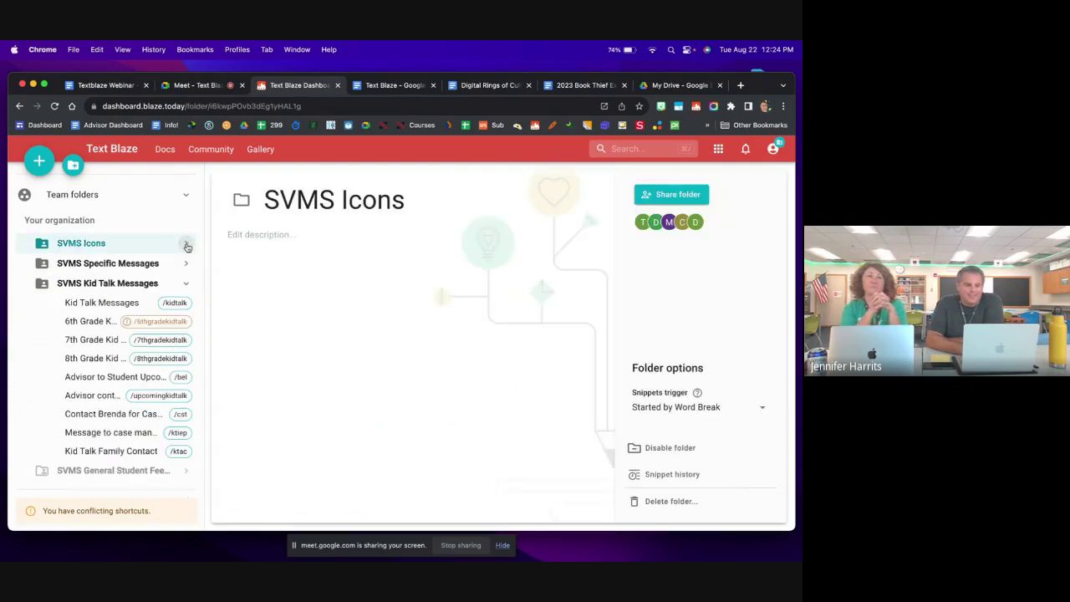
left_click(187, 284)
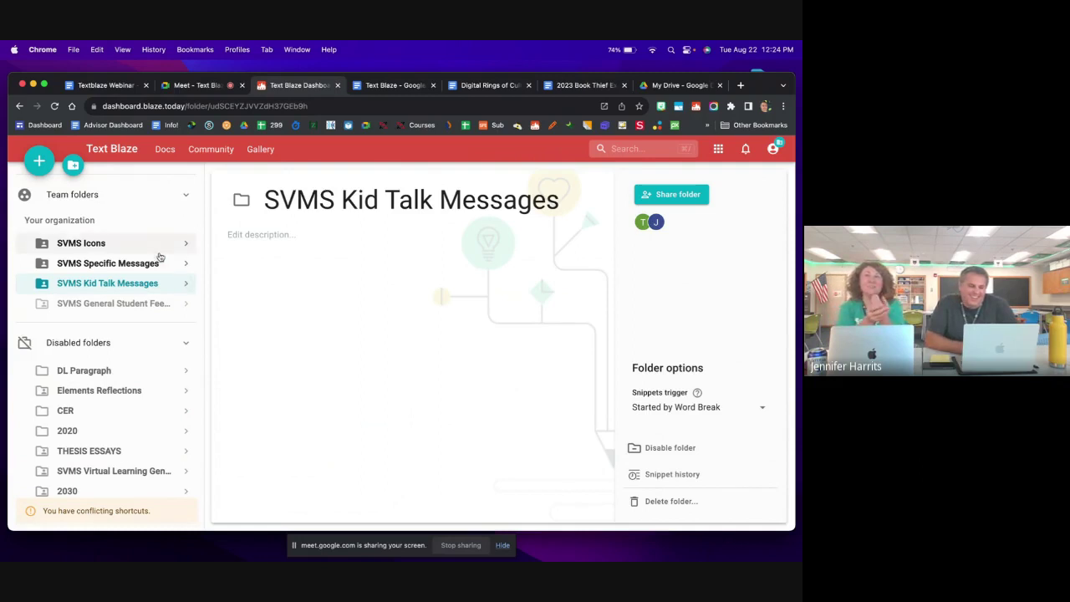
scroll(160, 256, "up", 3)
scroll(160, 257, "up", 4)
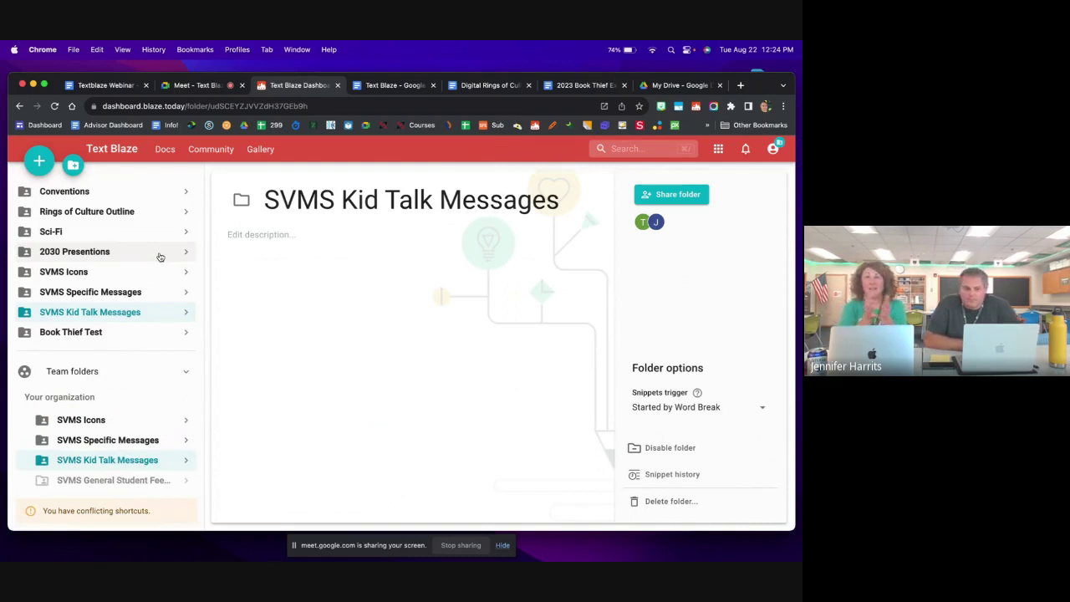
Step: Expand the Conventions folder and view the Sentence Fragment, Spelling and Paragraph snippets
left_click(160, 193)
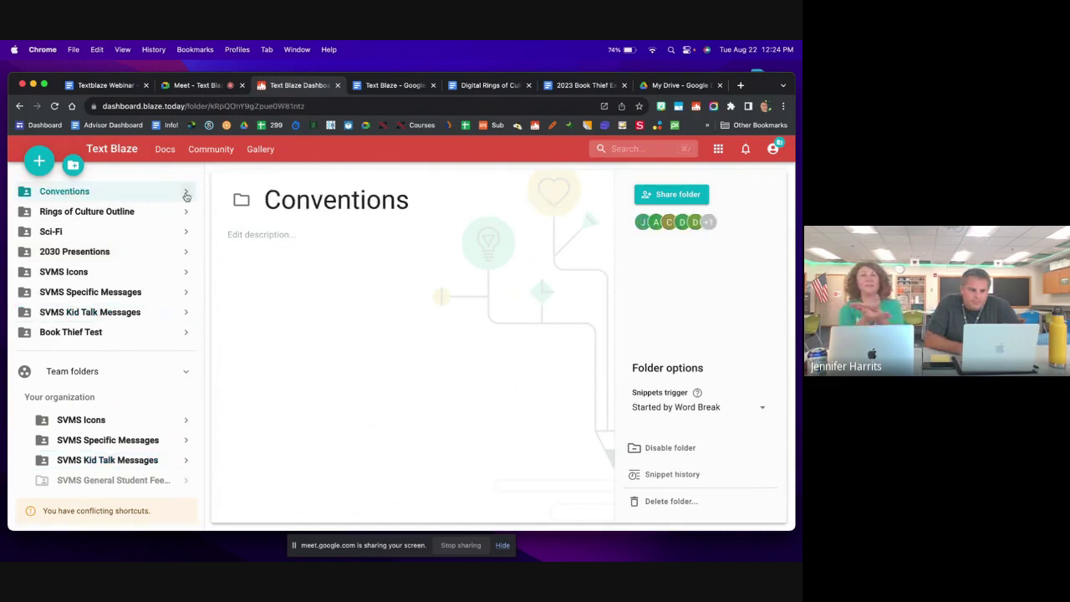
left_click(186, 196)
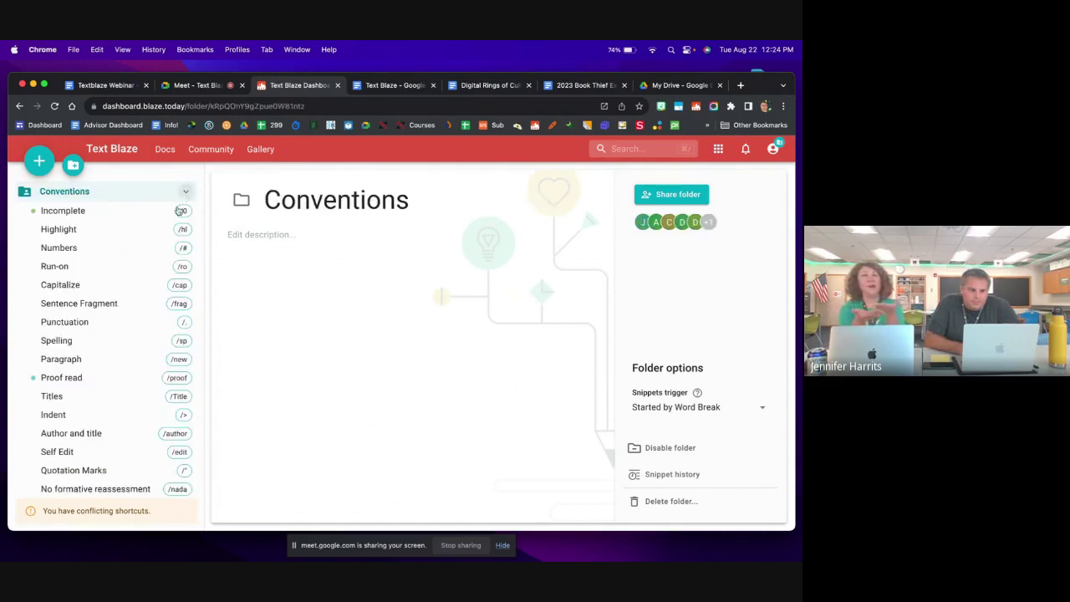
left_click(106, 306)
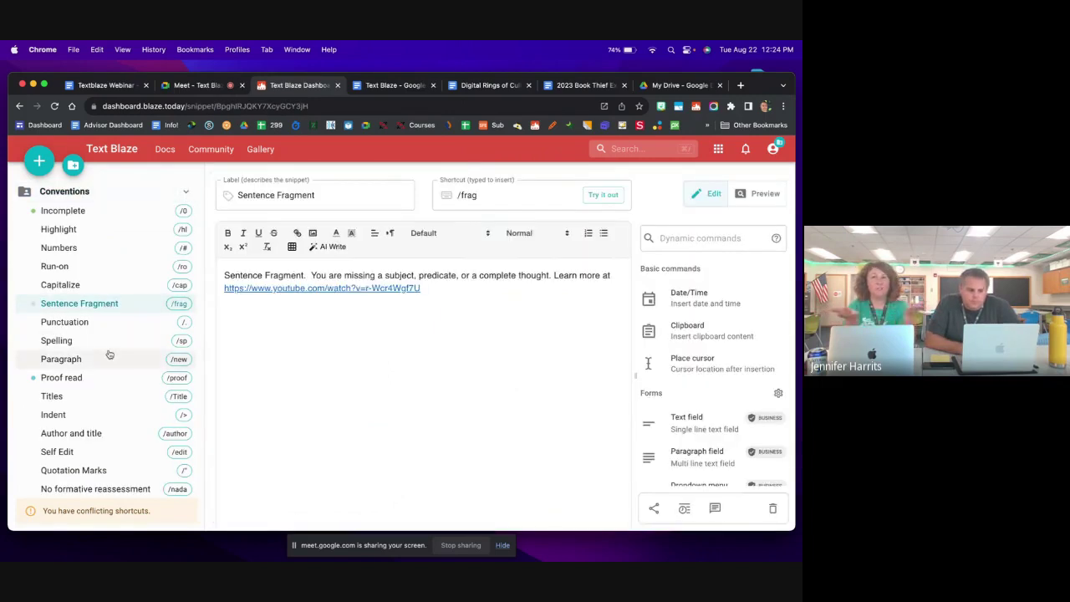
left_click(106, 345)
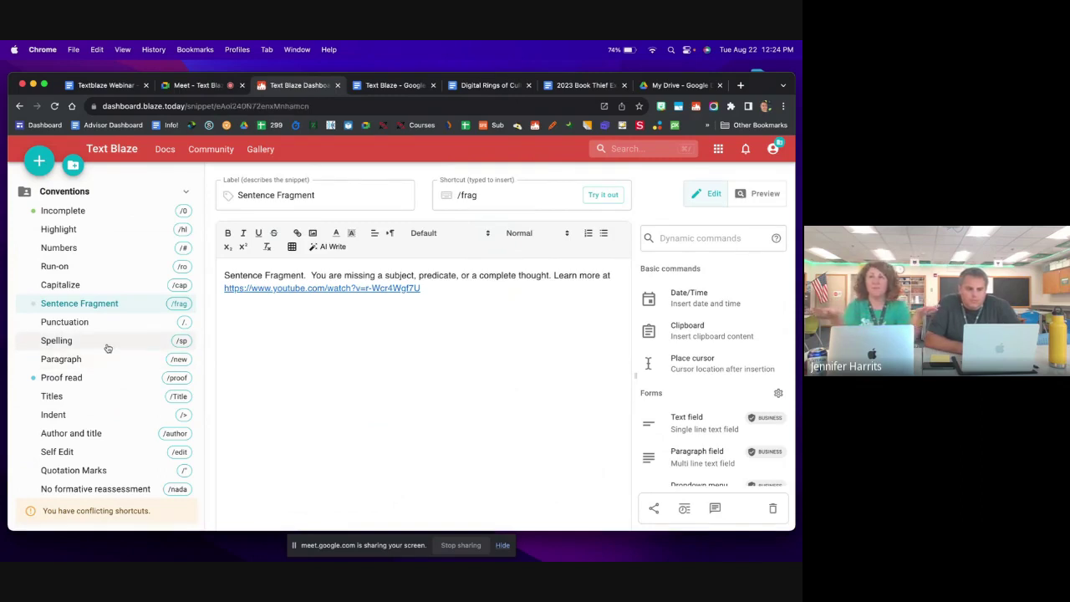
left_click(103, 365)
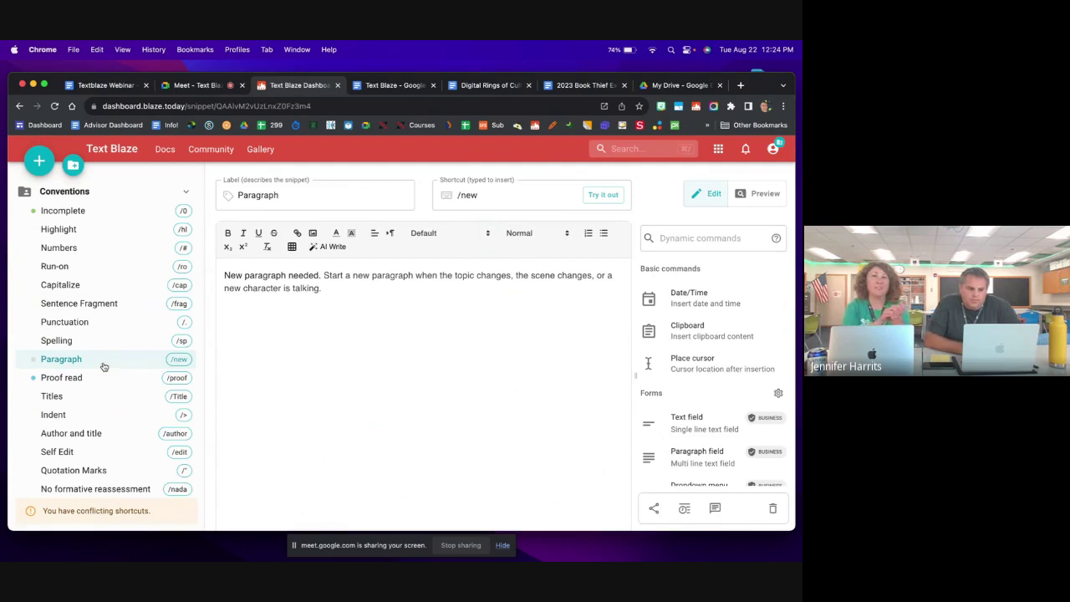
Step: View the Titles and Author and title snippets, then go back to the Google Meet call
left_click(94, 397)
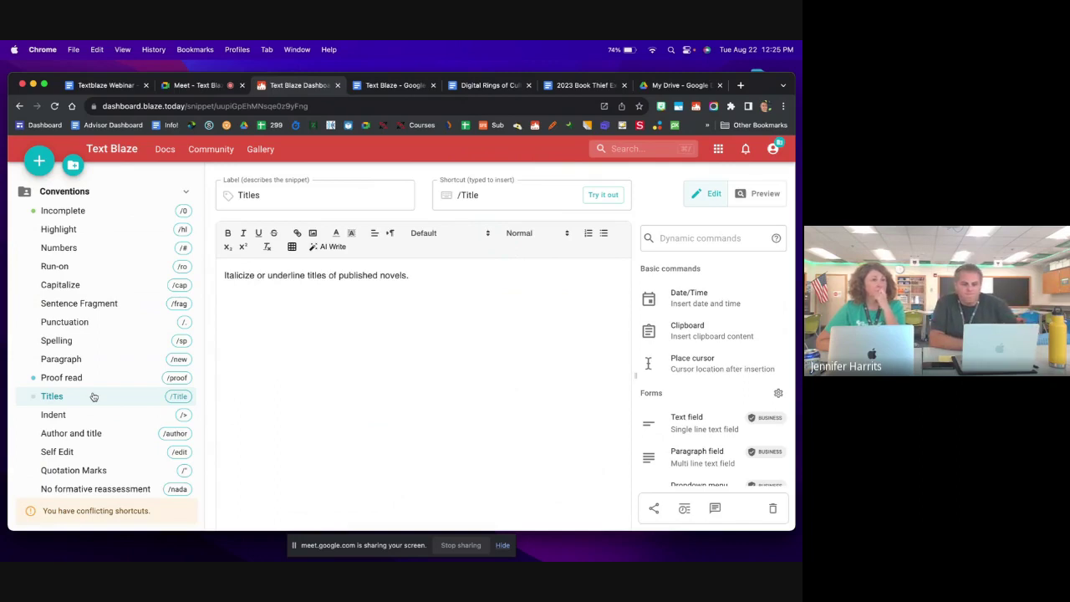
scroll(90, 418, "down", 2)
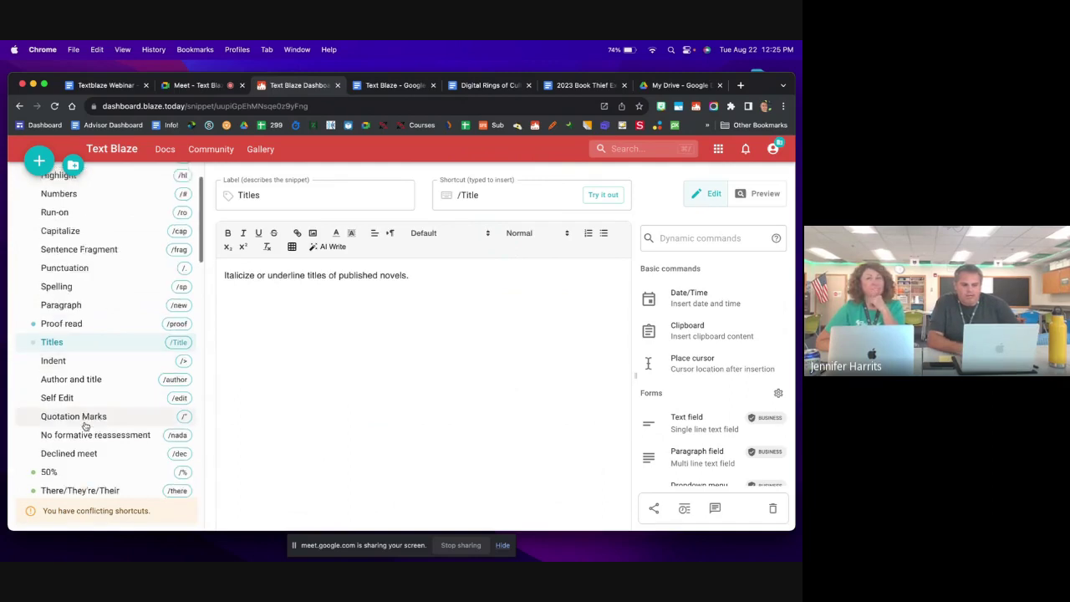
left_click(97, 379)
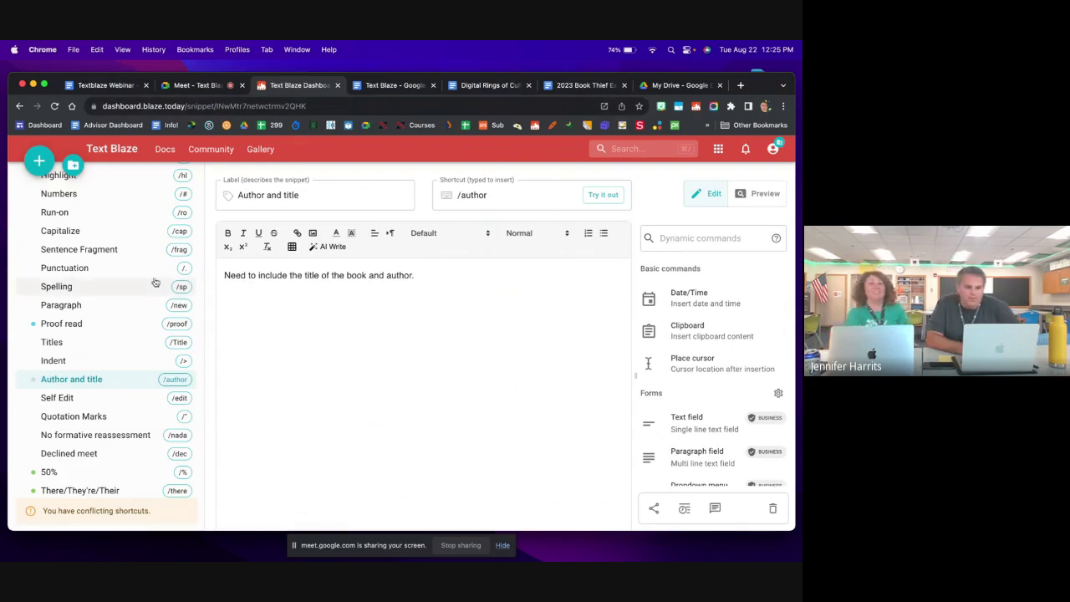
scroll(137, 327, "up", 3)
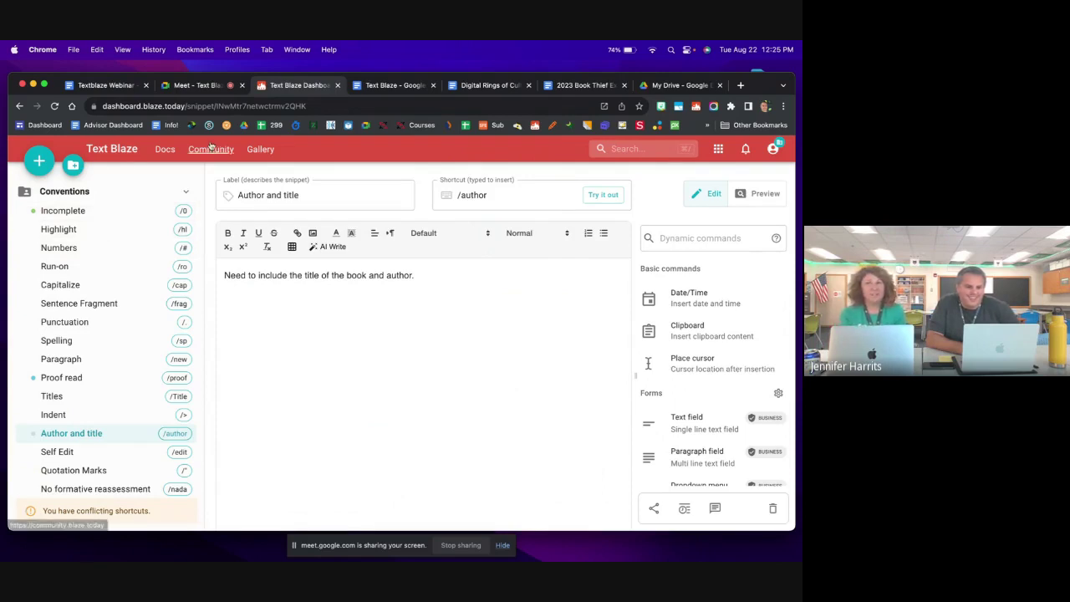
left_click(200, 86)
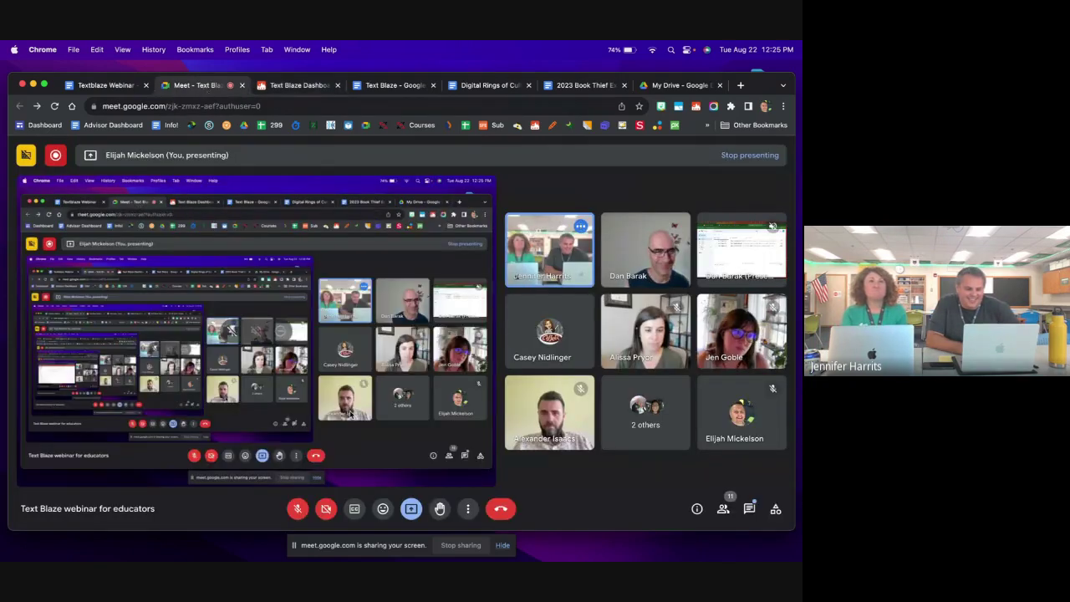
Step: In Google Meet, toggle the camera on and off, then stop presenting the shared screen
left_click(301, 86)
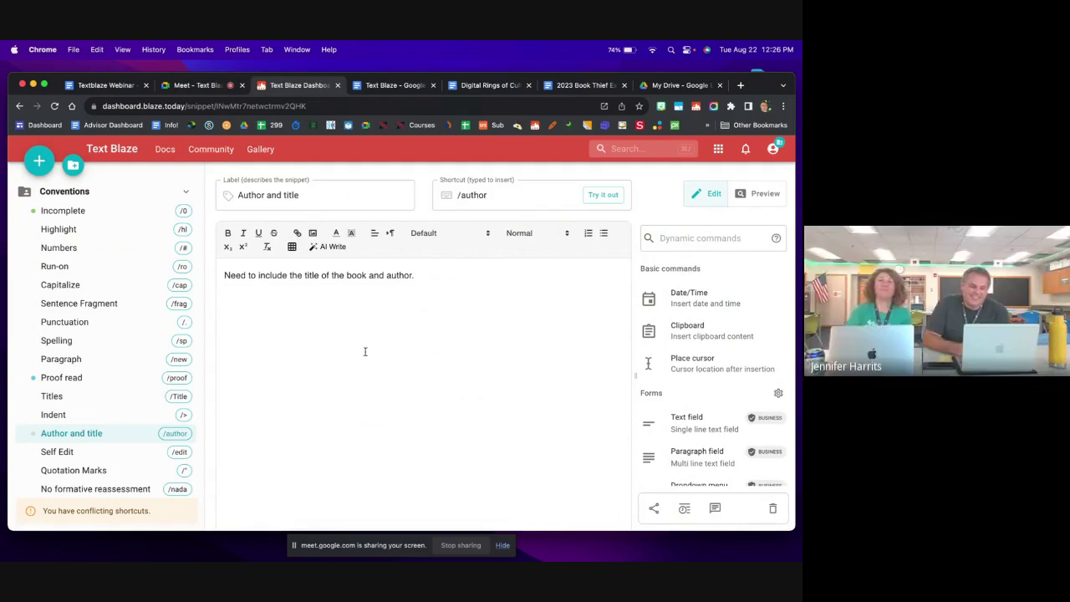
left_click(192, 85)
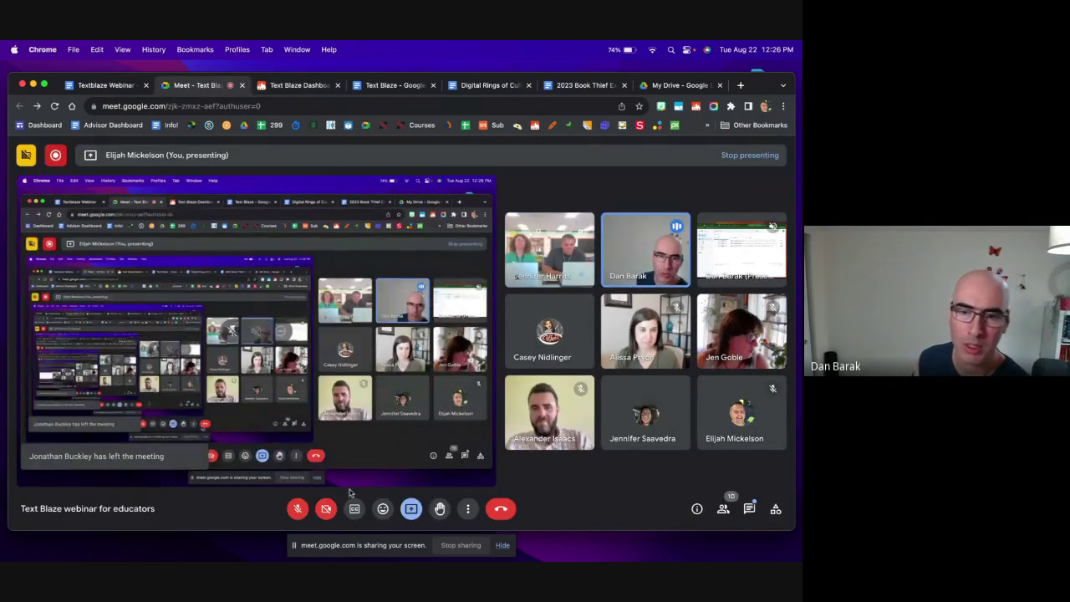
left_click(326, 511)
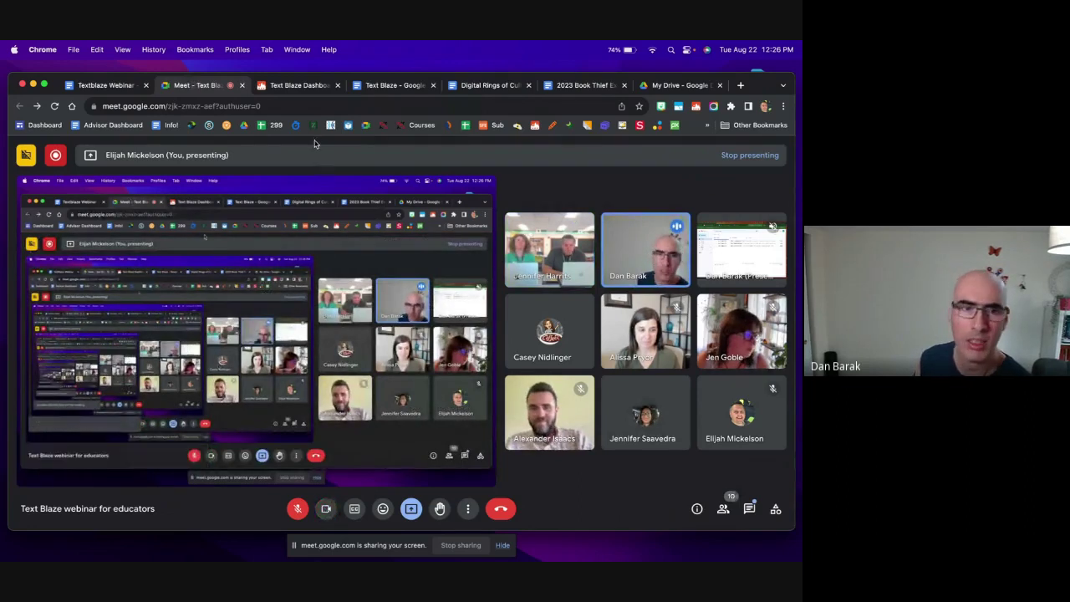
left_click(326, 508)
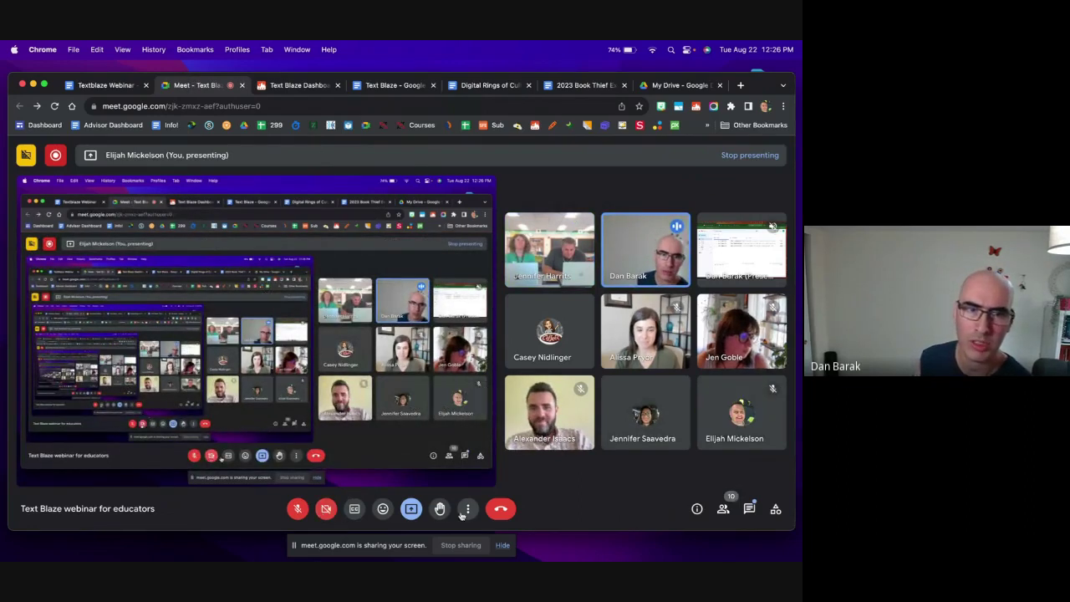
left_click(413, 509)
left_click(431, 477)
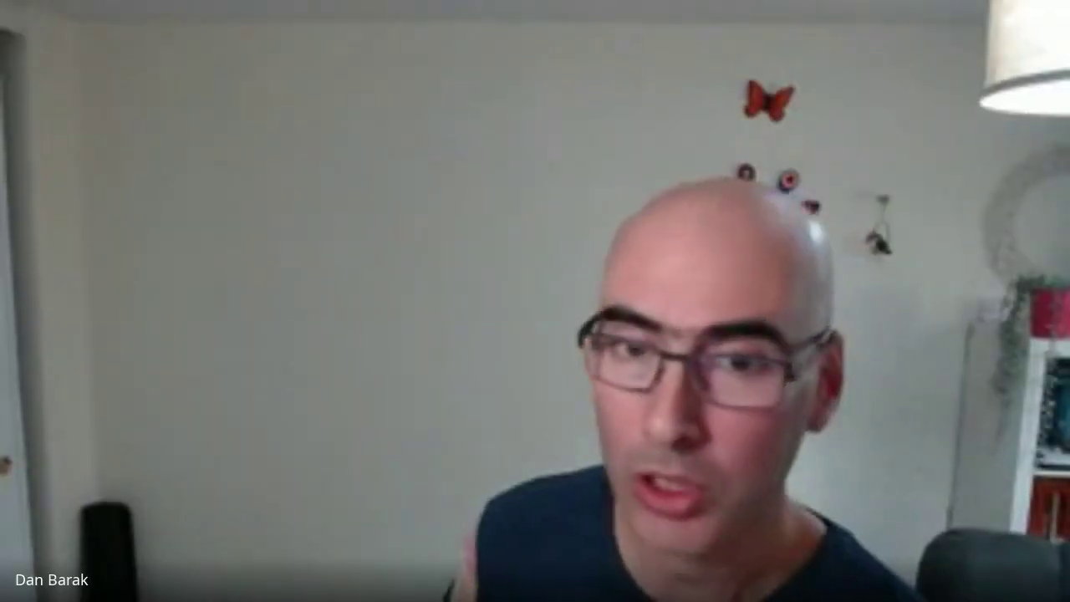